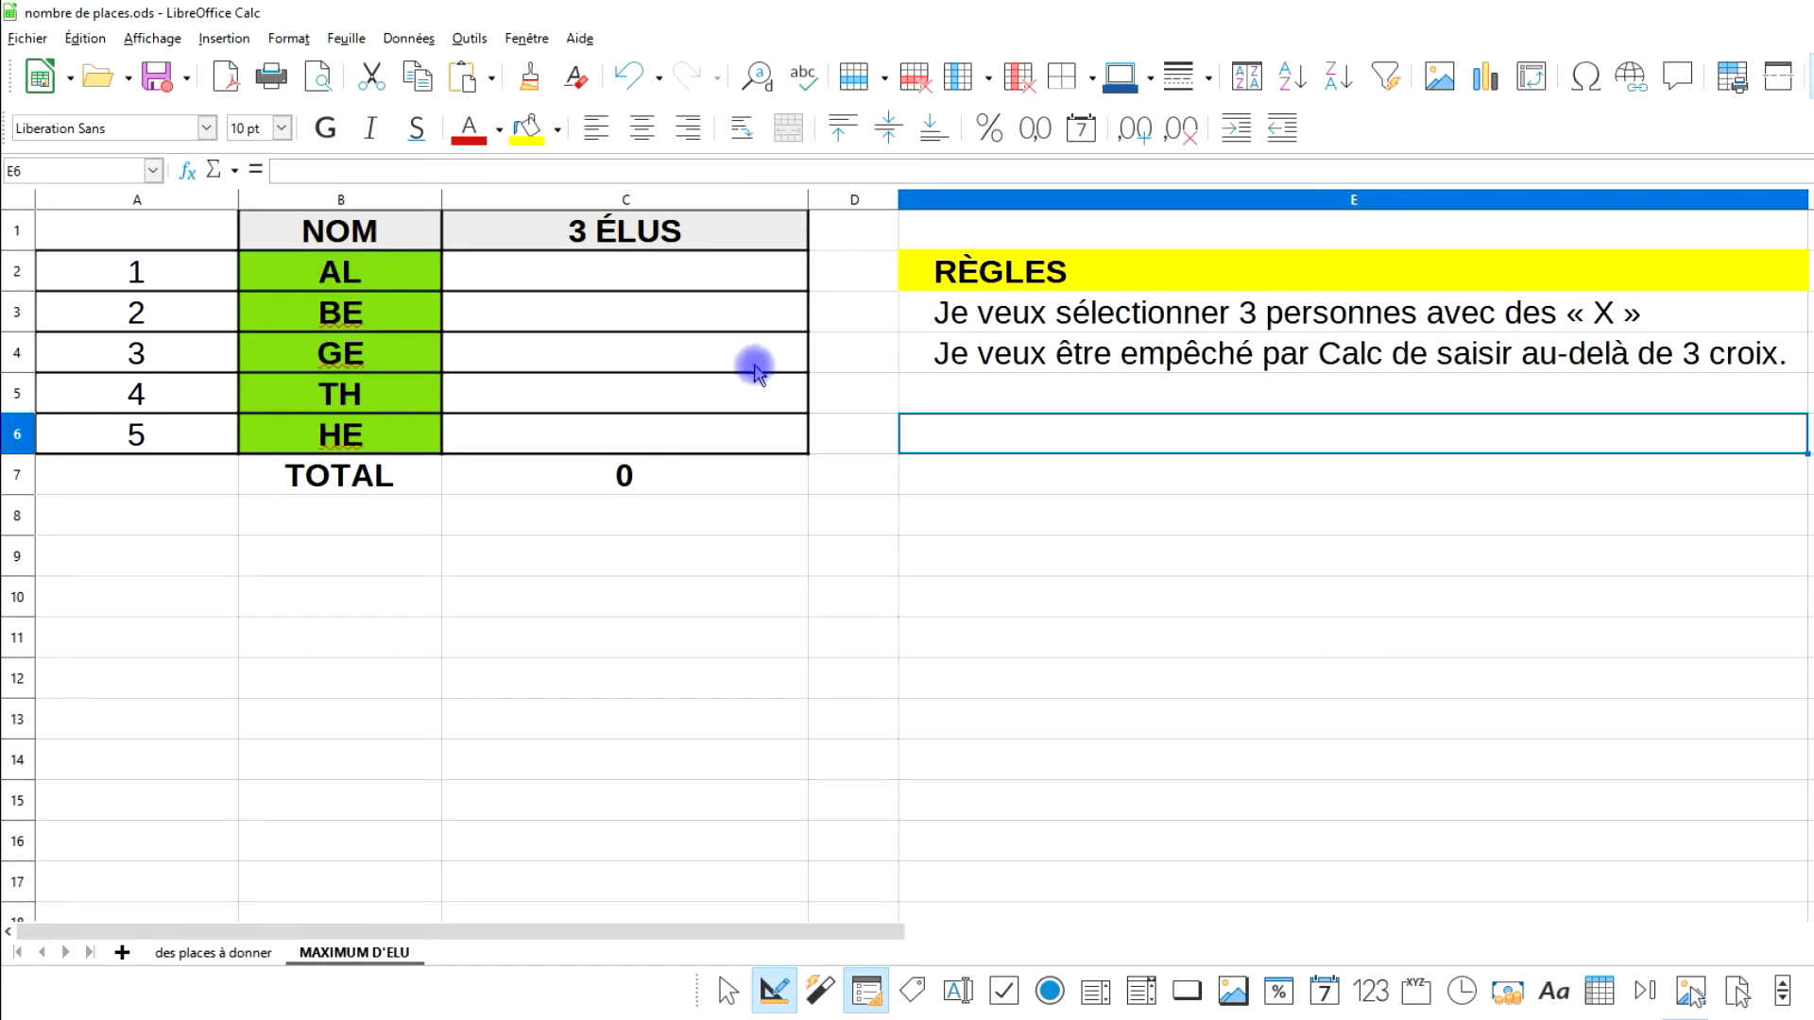
Open the conditional formatting condition of the total cell C7 and examine its threshold and applied style
click(650, 301)
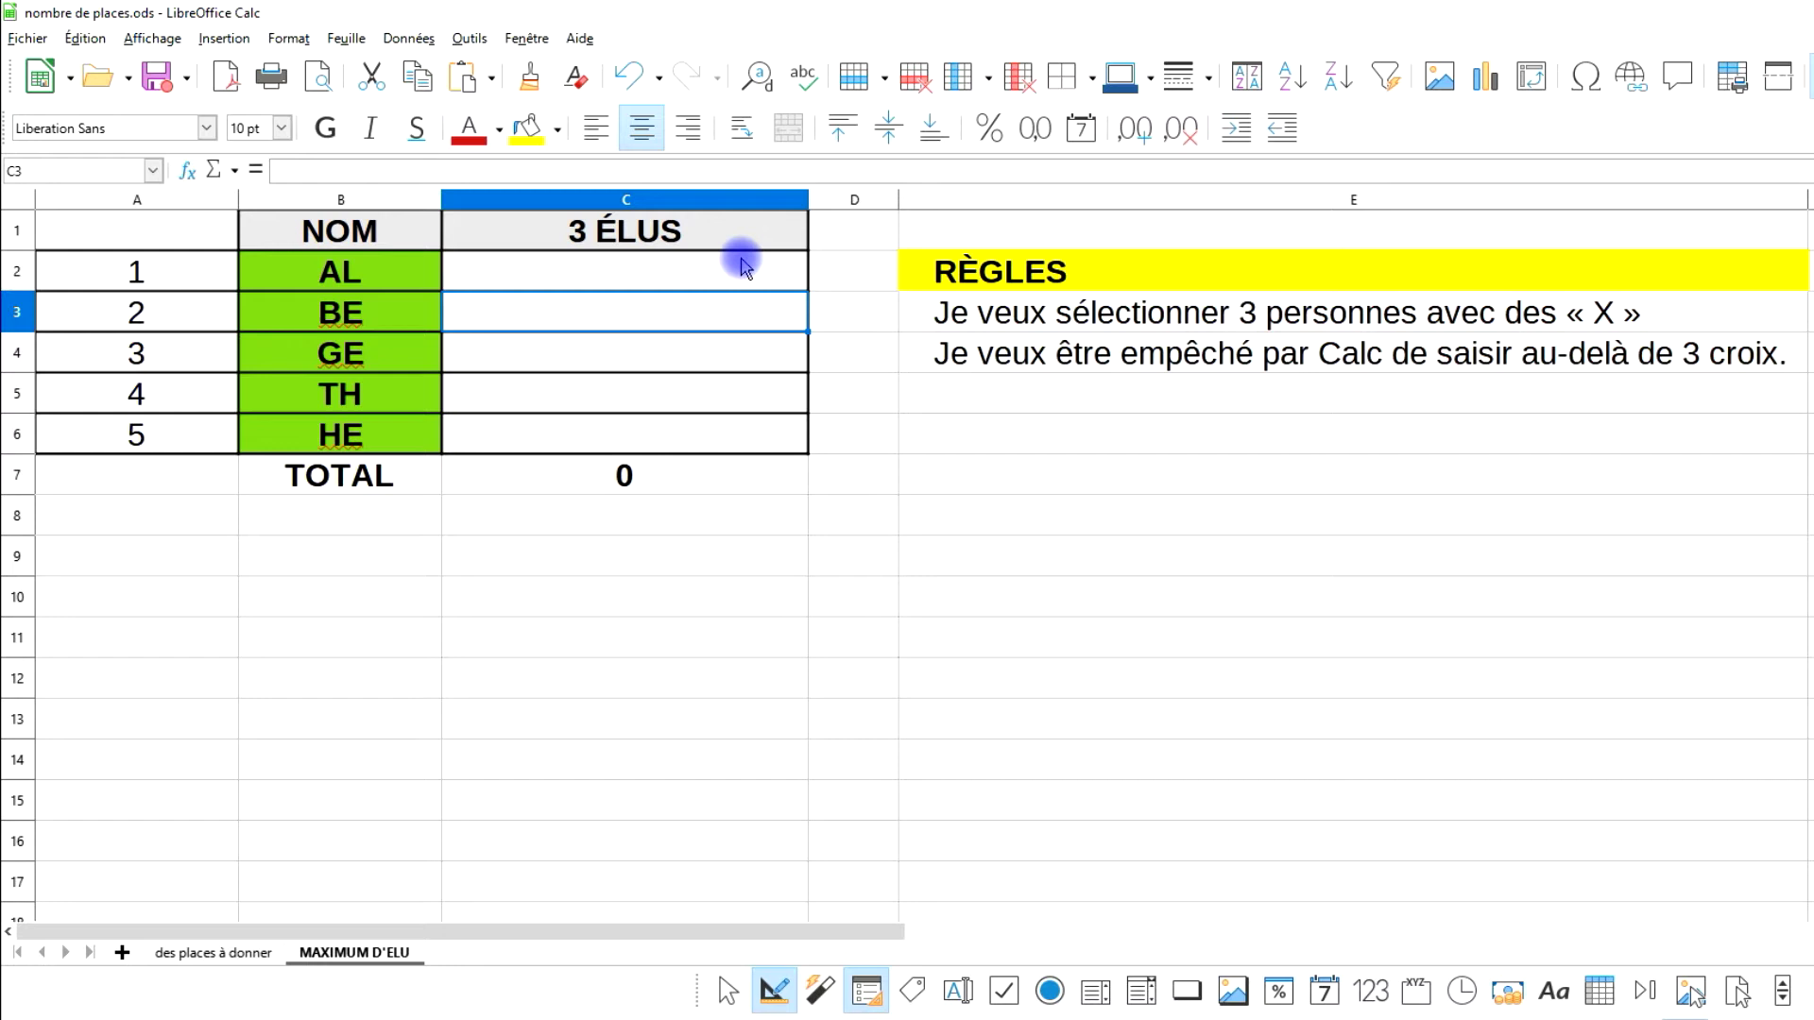
click(595, 475)
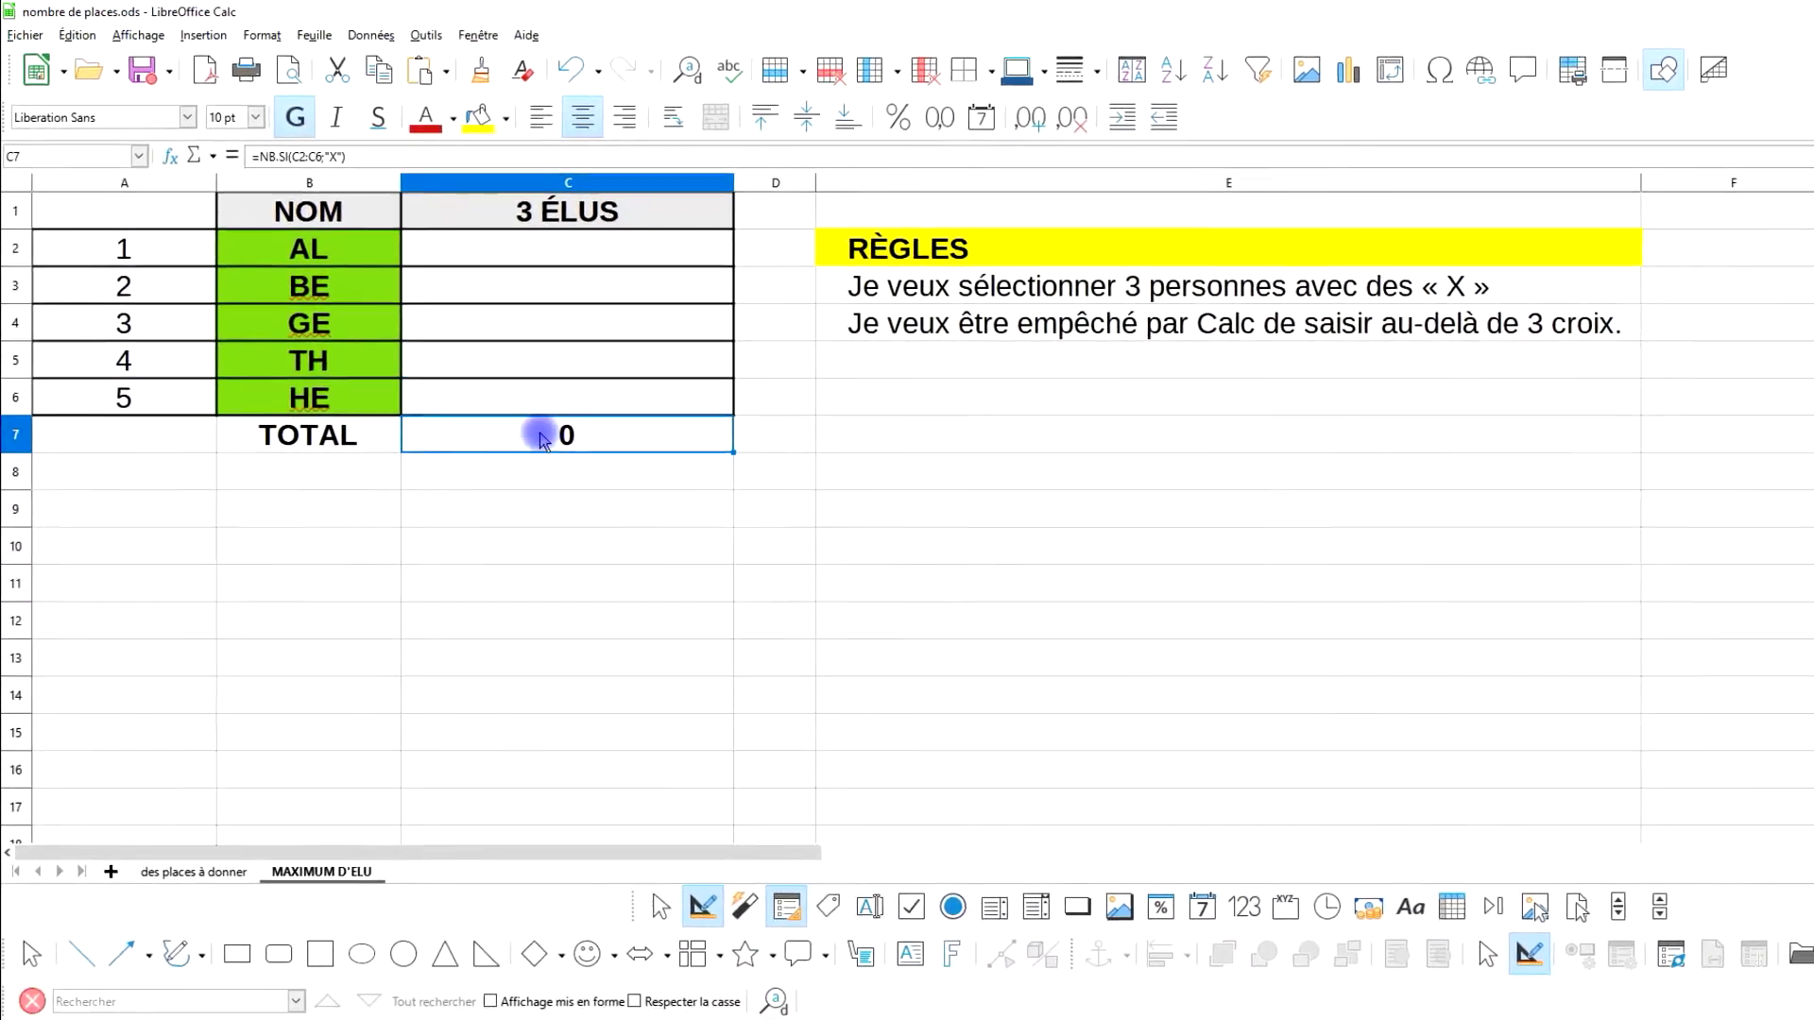
click(253, 34)
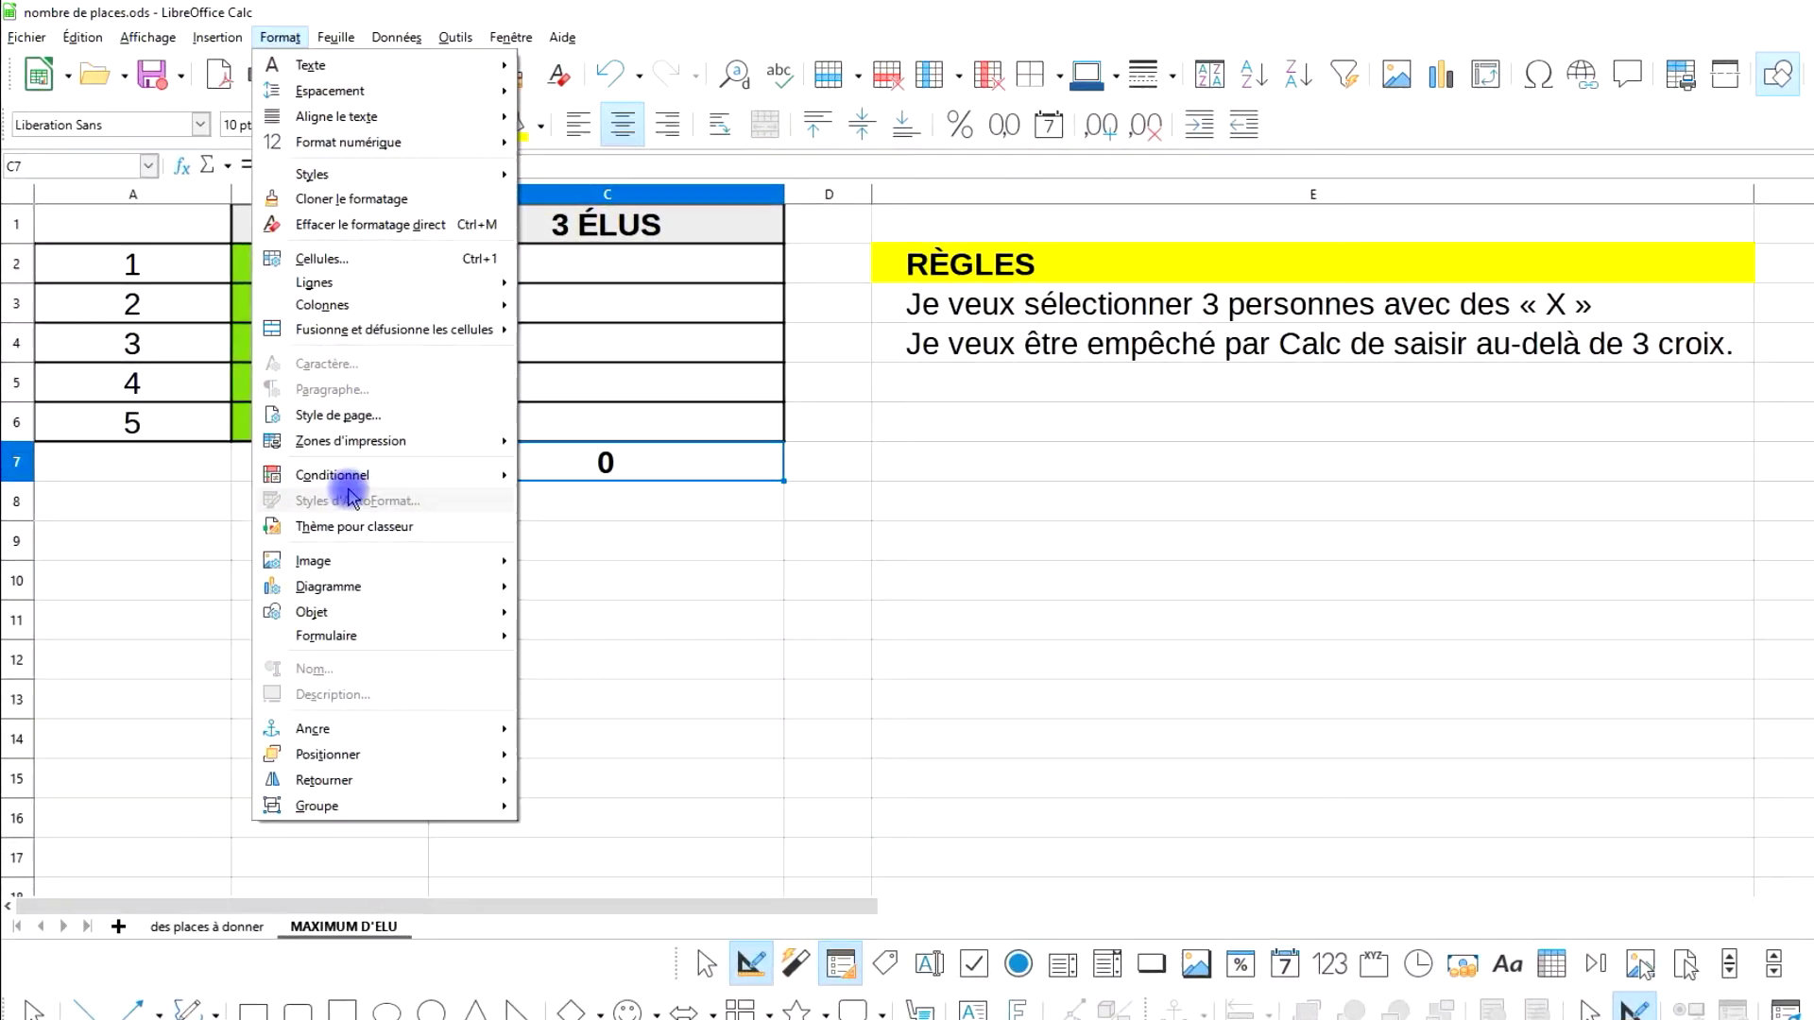
mouse_move(510, 475)
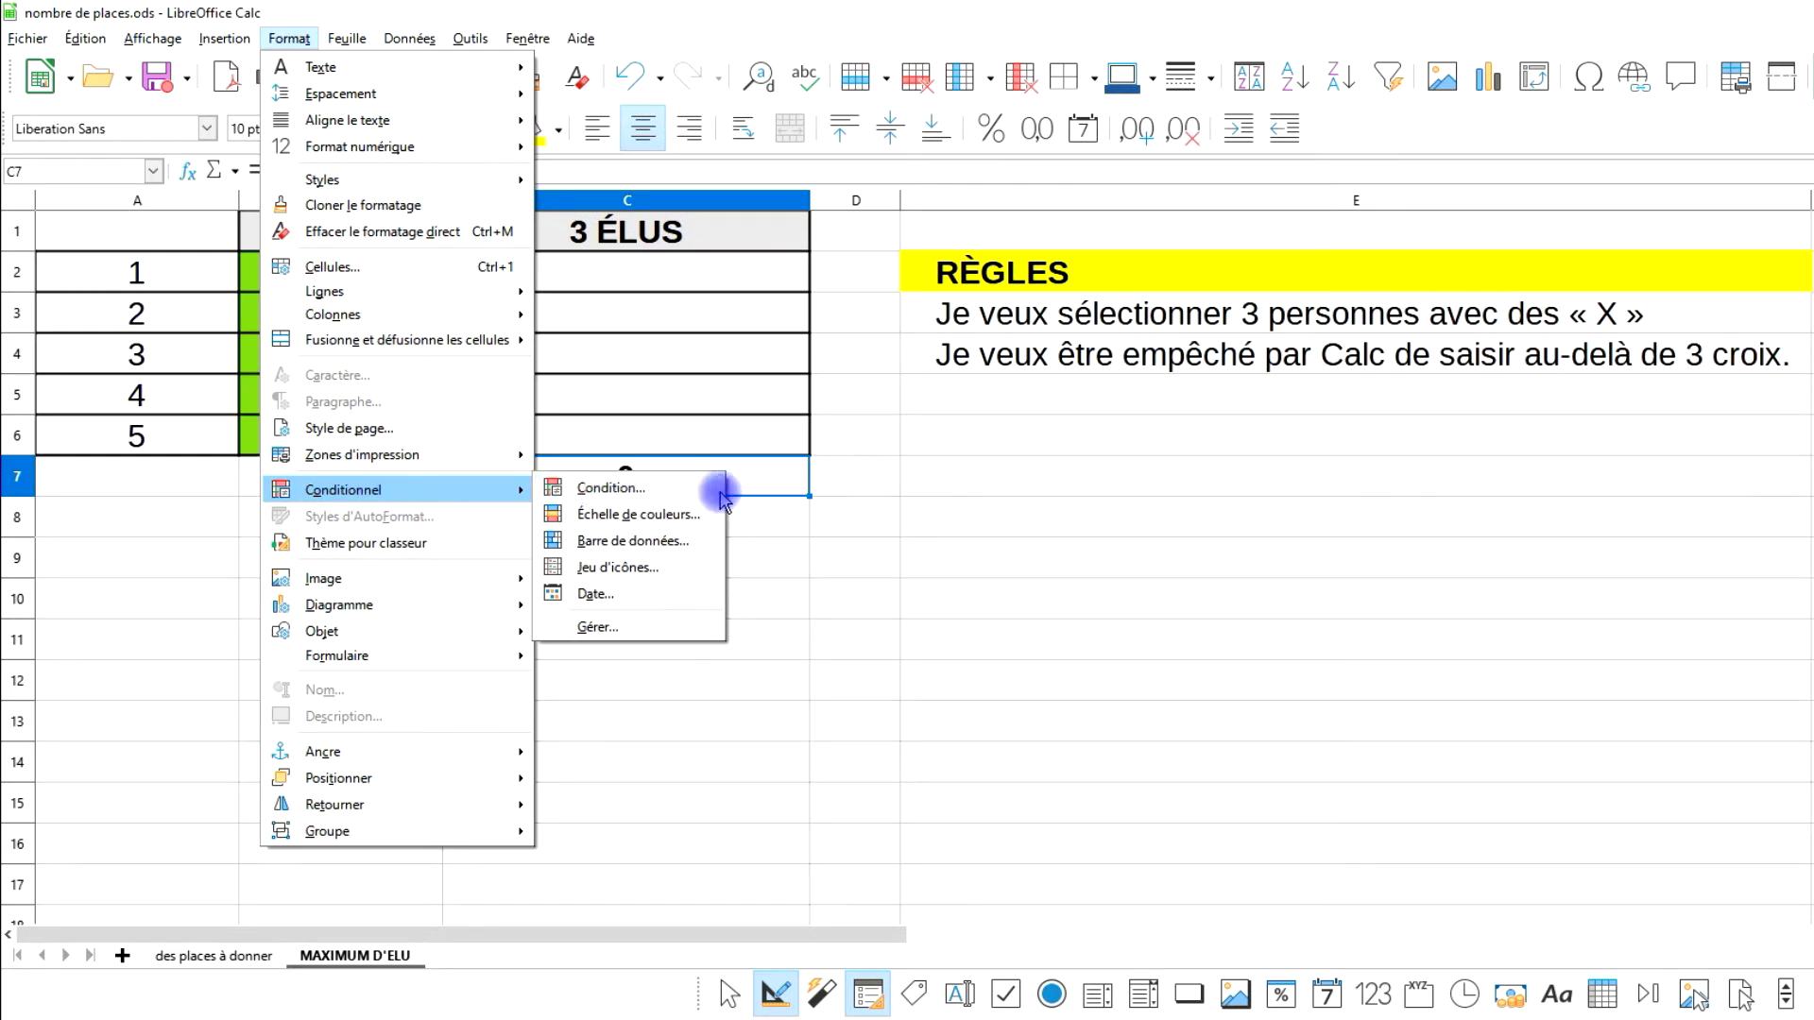
click(718, 488)
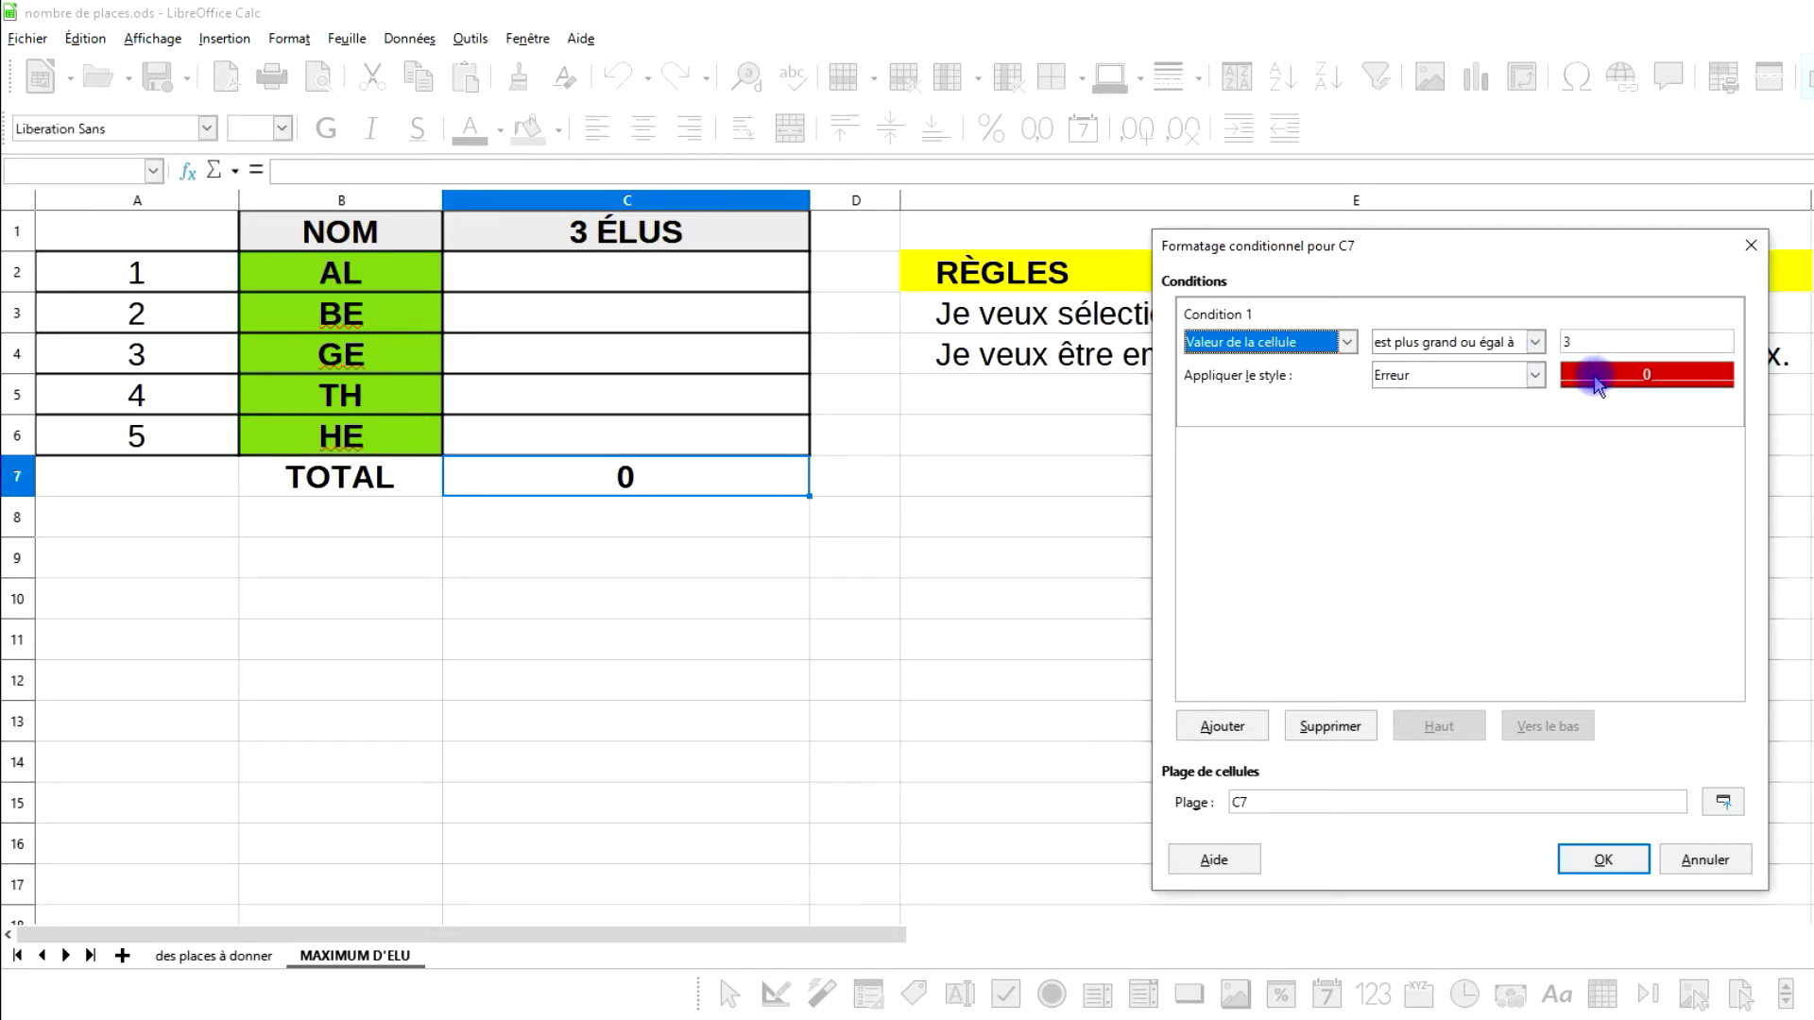
click(1621, 235)
Enter an X for all five names in the 3 ÉLUS column, cells C2 to C6
click(614, 256)
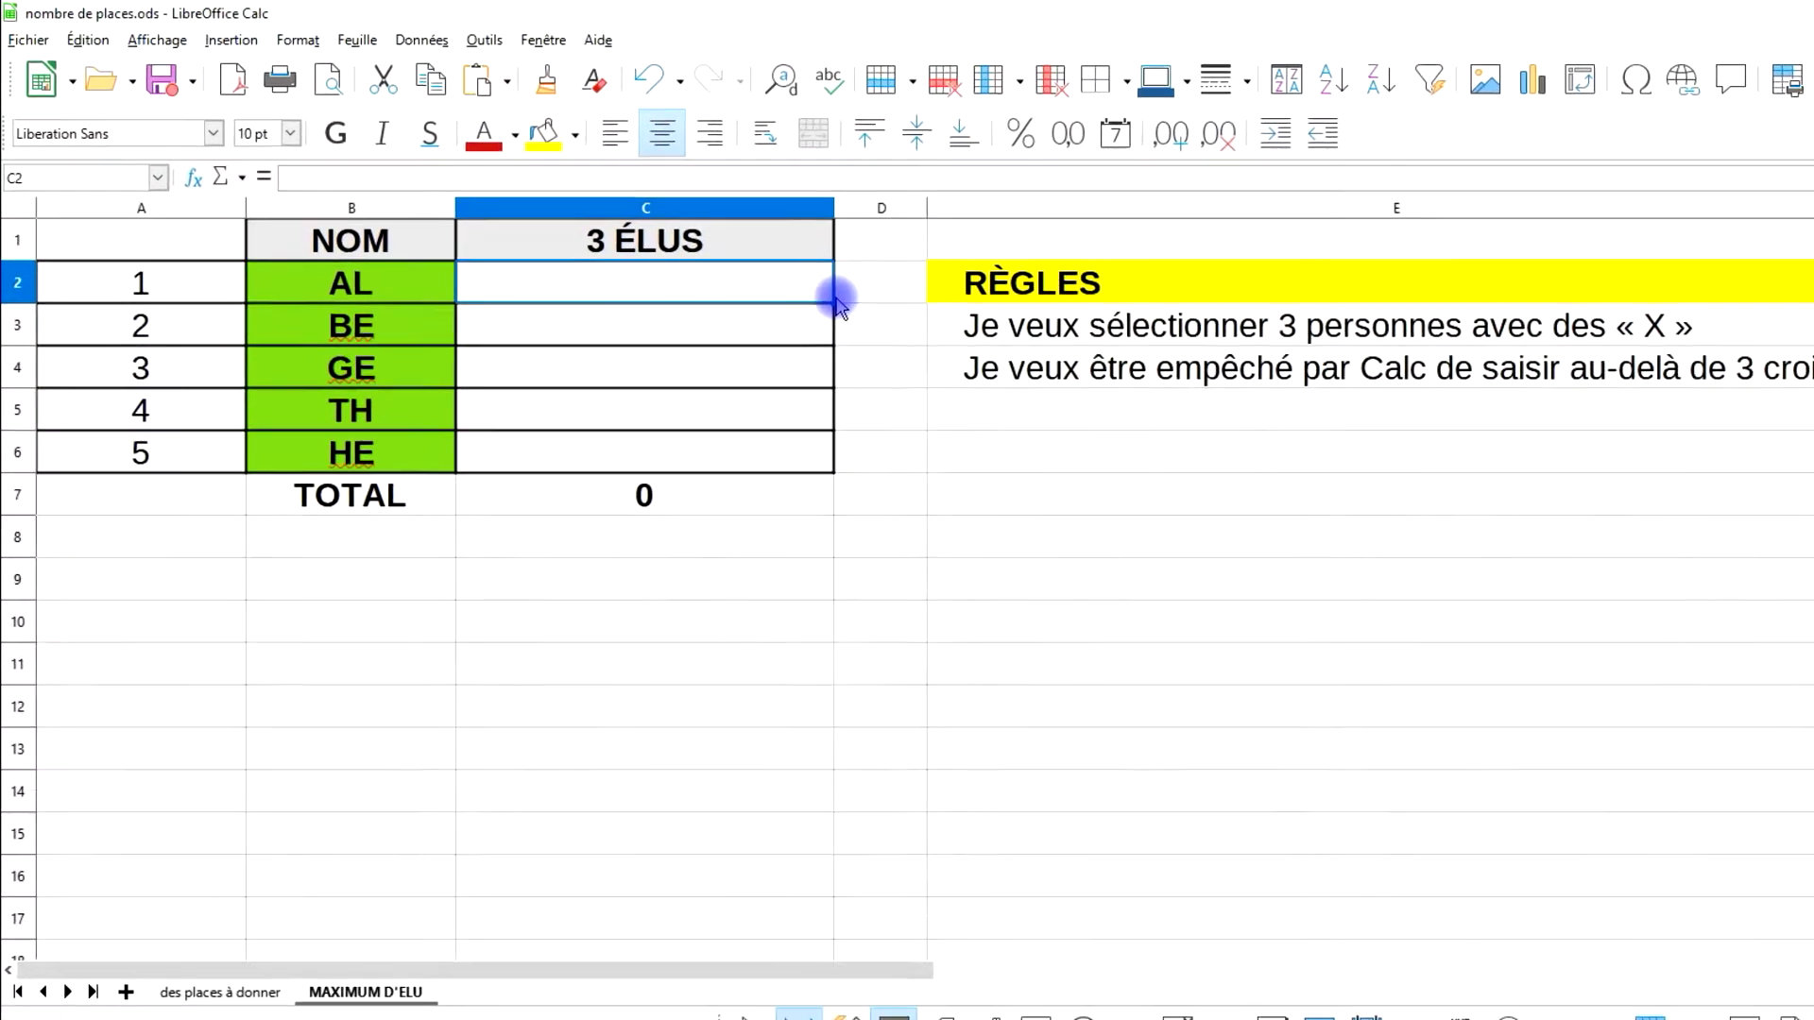
click(660, 340)
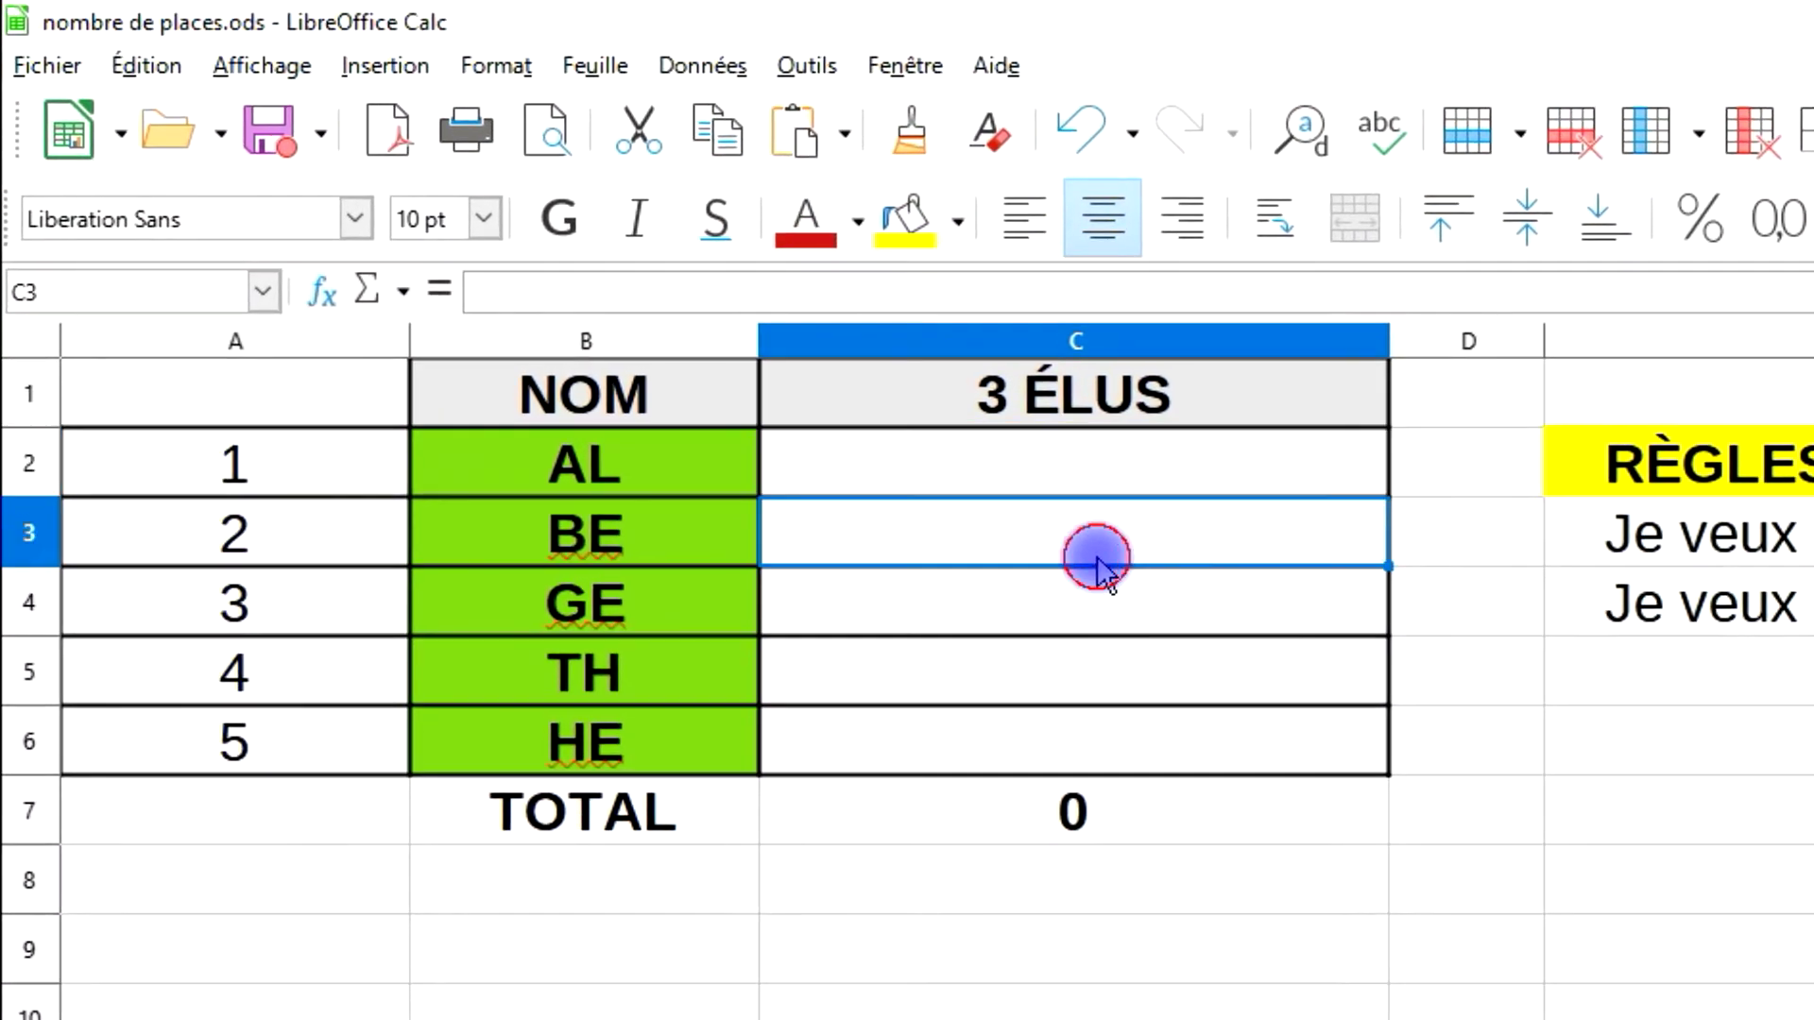
text(X)
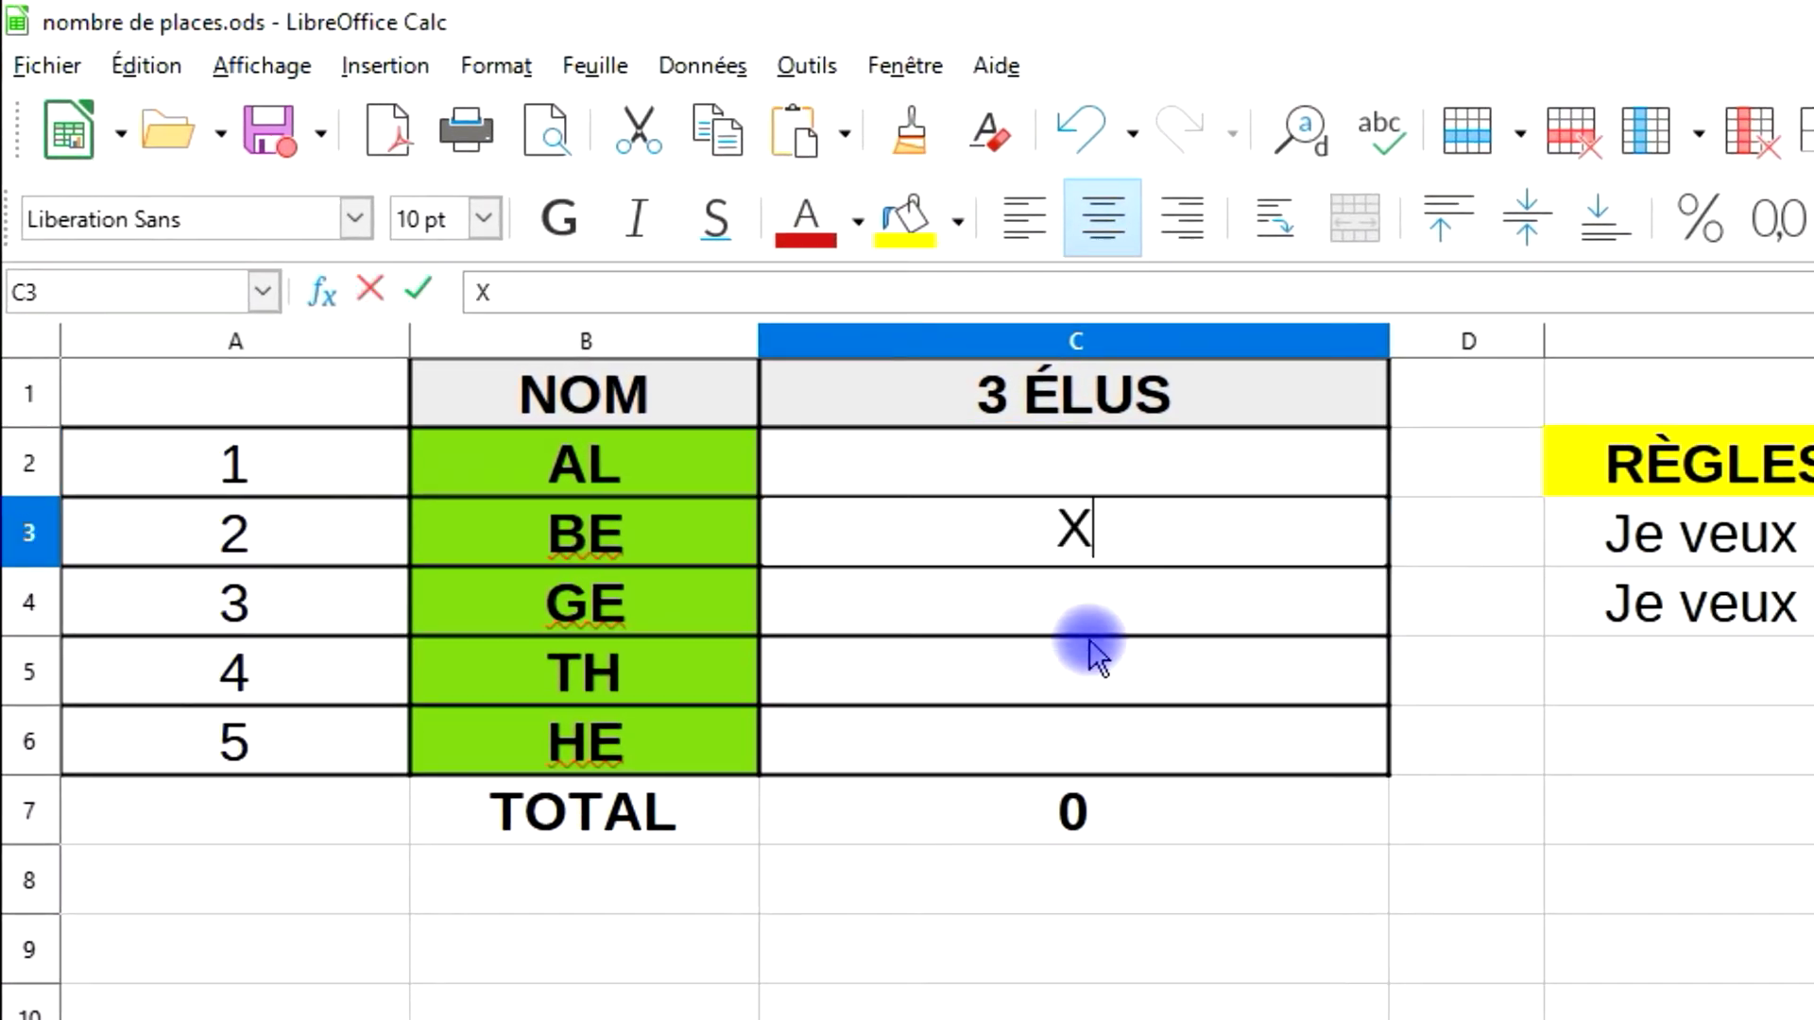
click(1085, 668)
text(X)
click(1187, 595)
text(X)
click(1176, 470)
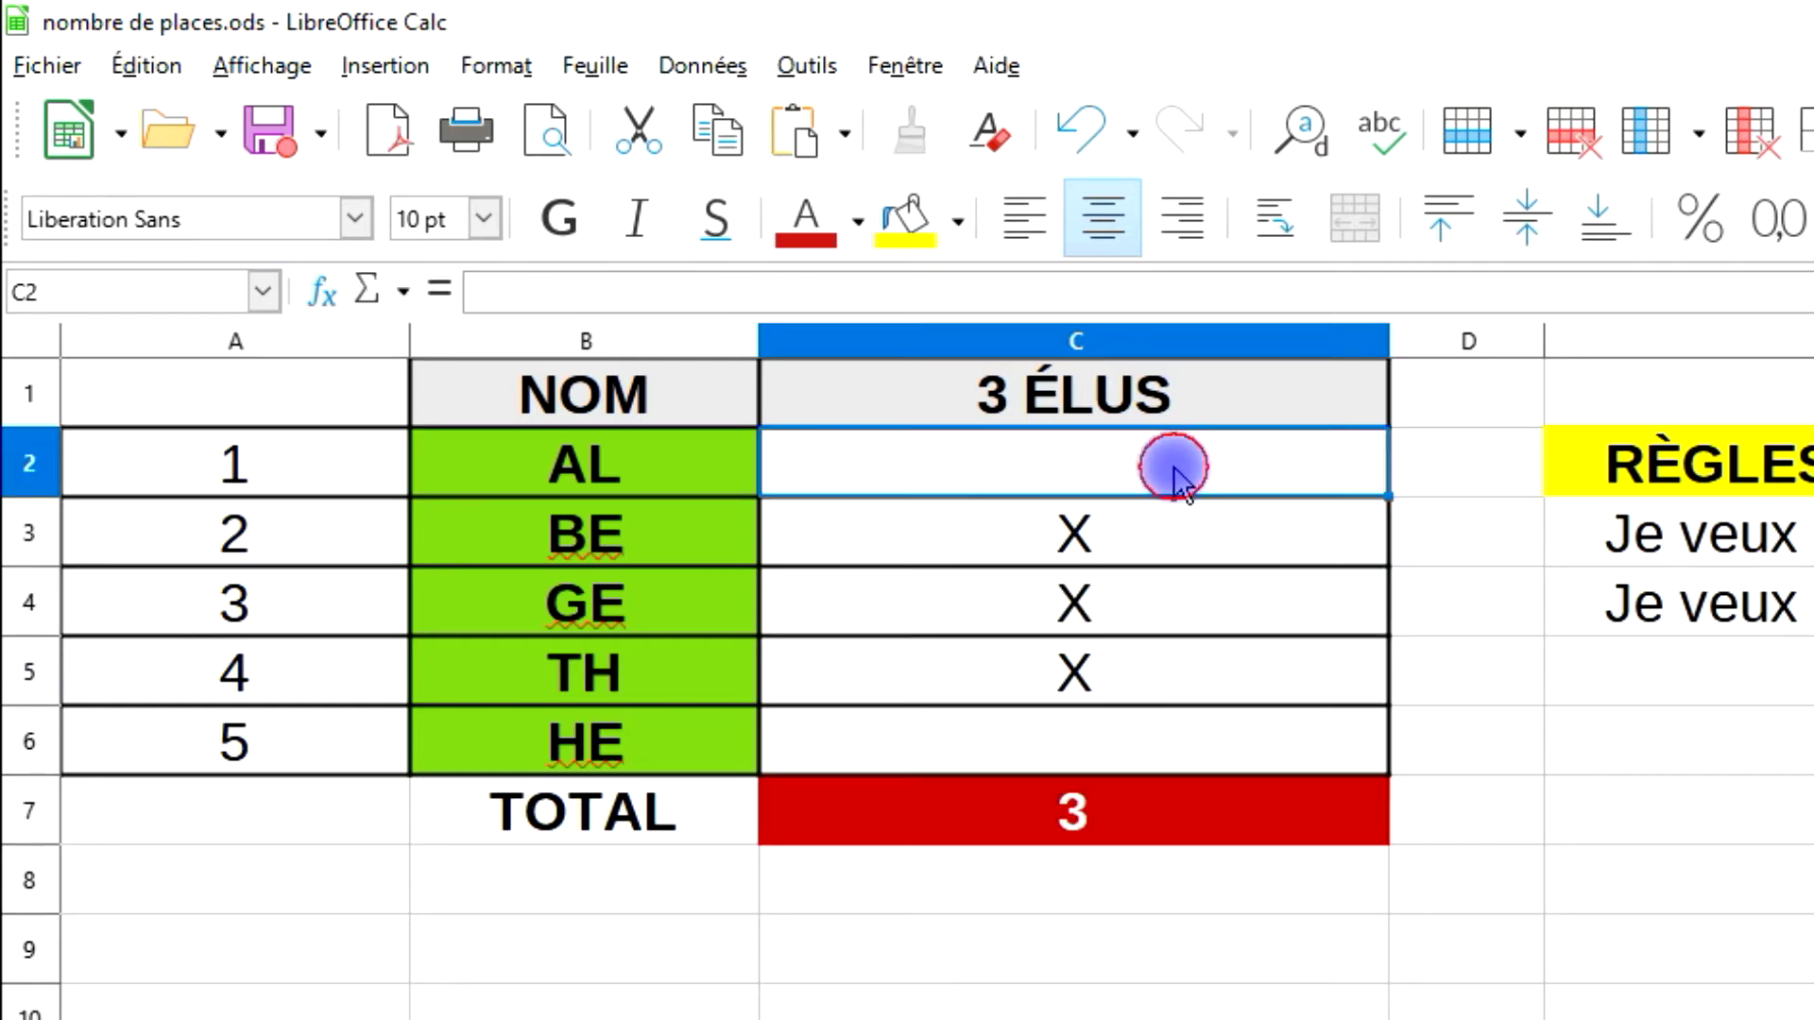
text(X)
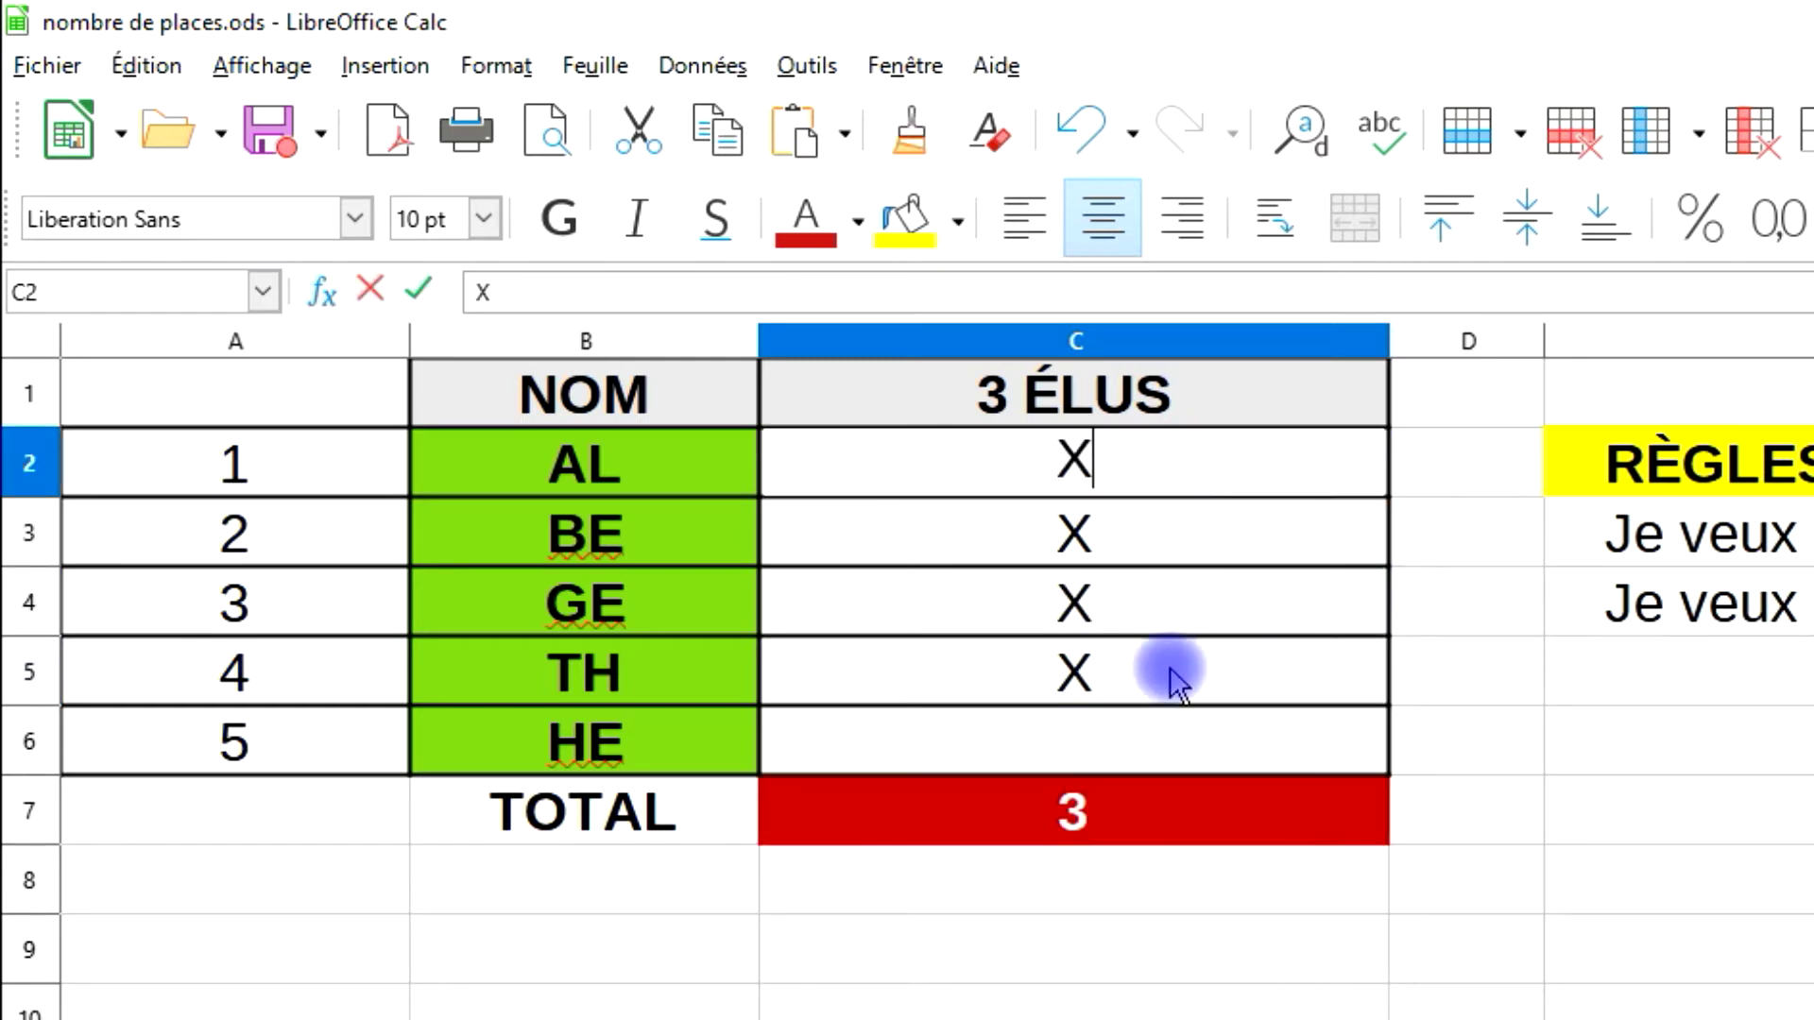
click(1224, 737)
text(X)
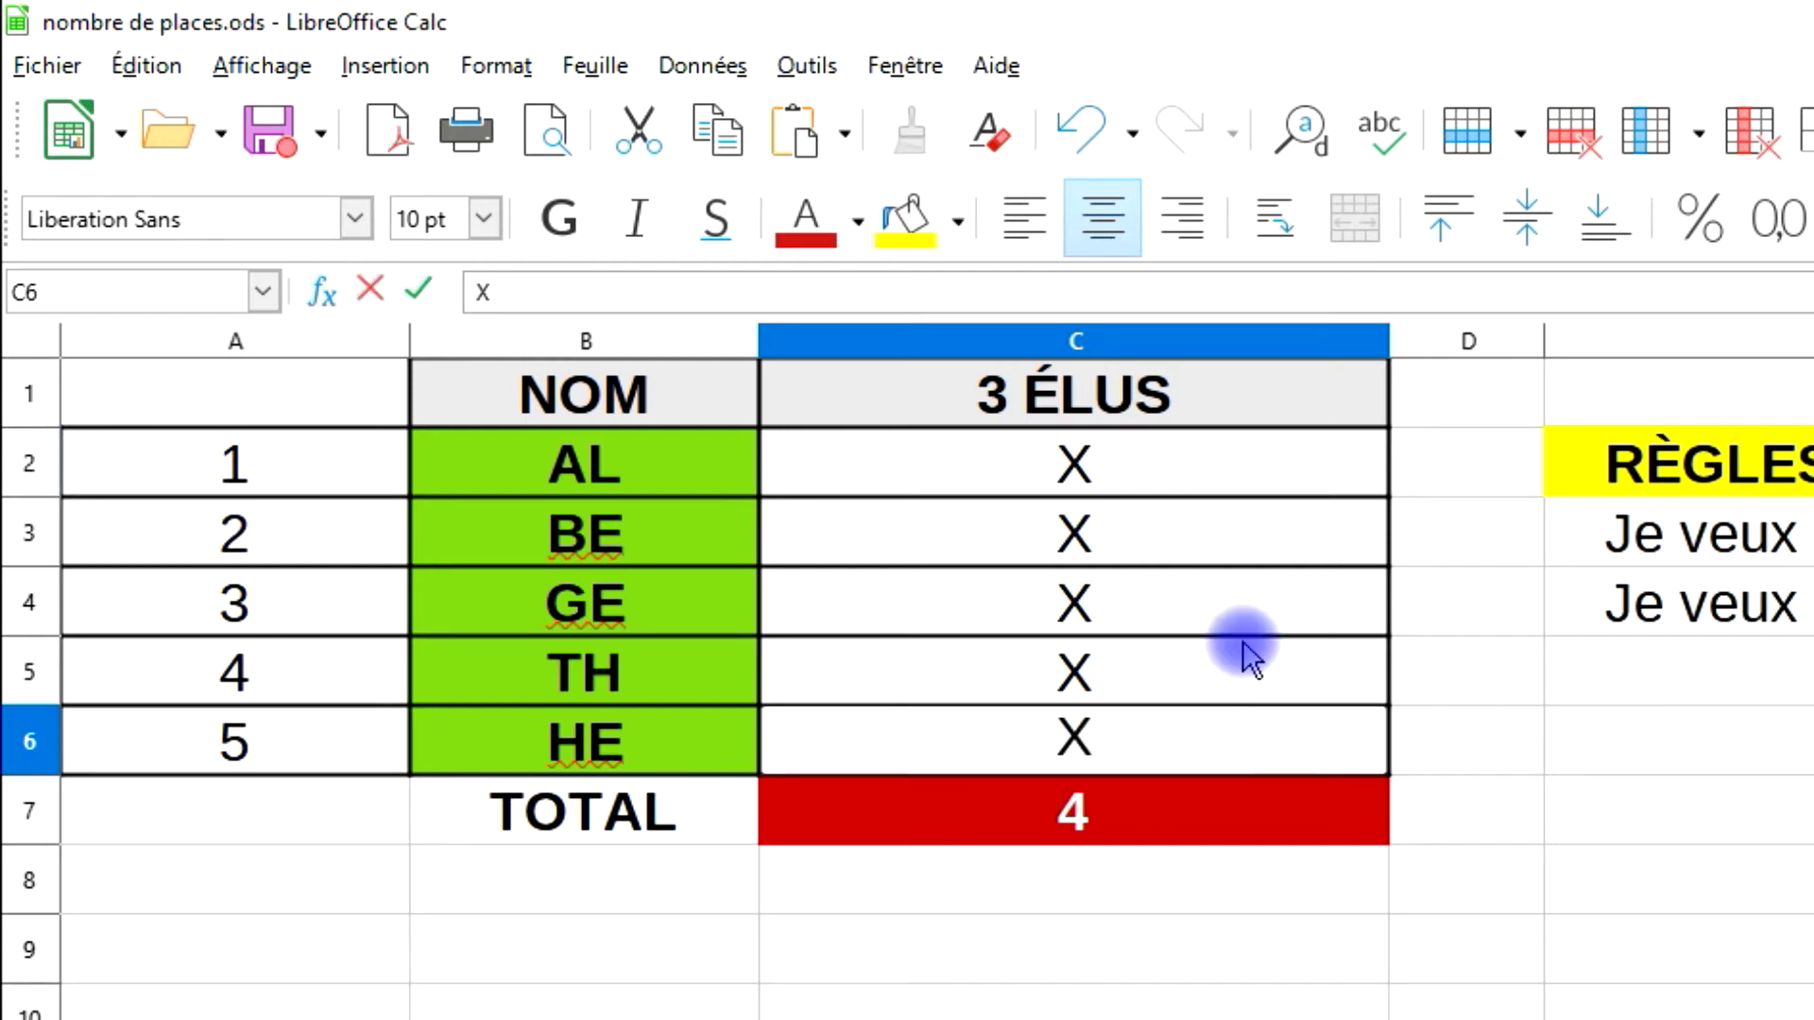
Clear all the crosses from C2:C6
click(1234, 652)
drag(1182, 466, 1196, 711)
key(Delete)
Examine the counting formula in the total cell C7 and the range it refers to
click(1146, 805)
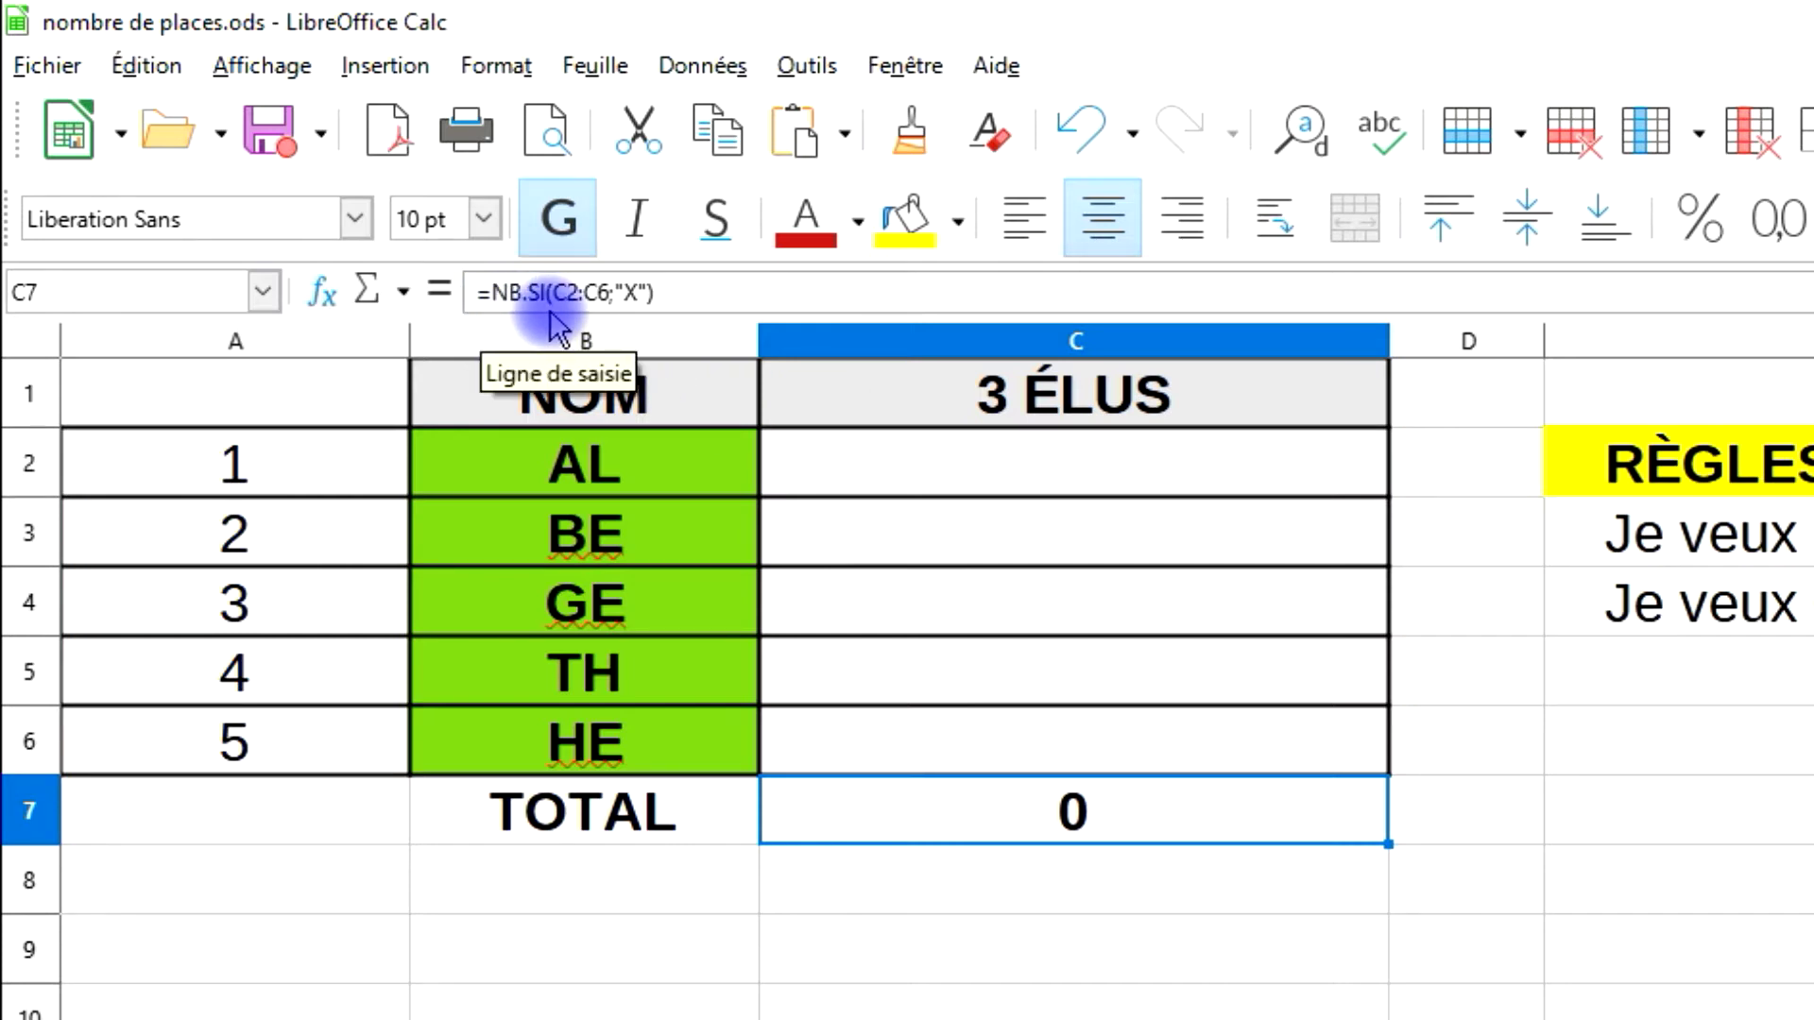
drag(883, 747, 892, 468)
click(935, 843)
double_click(935, 832)
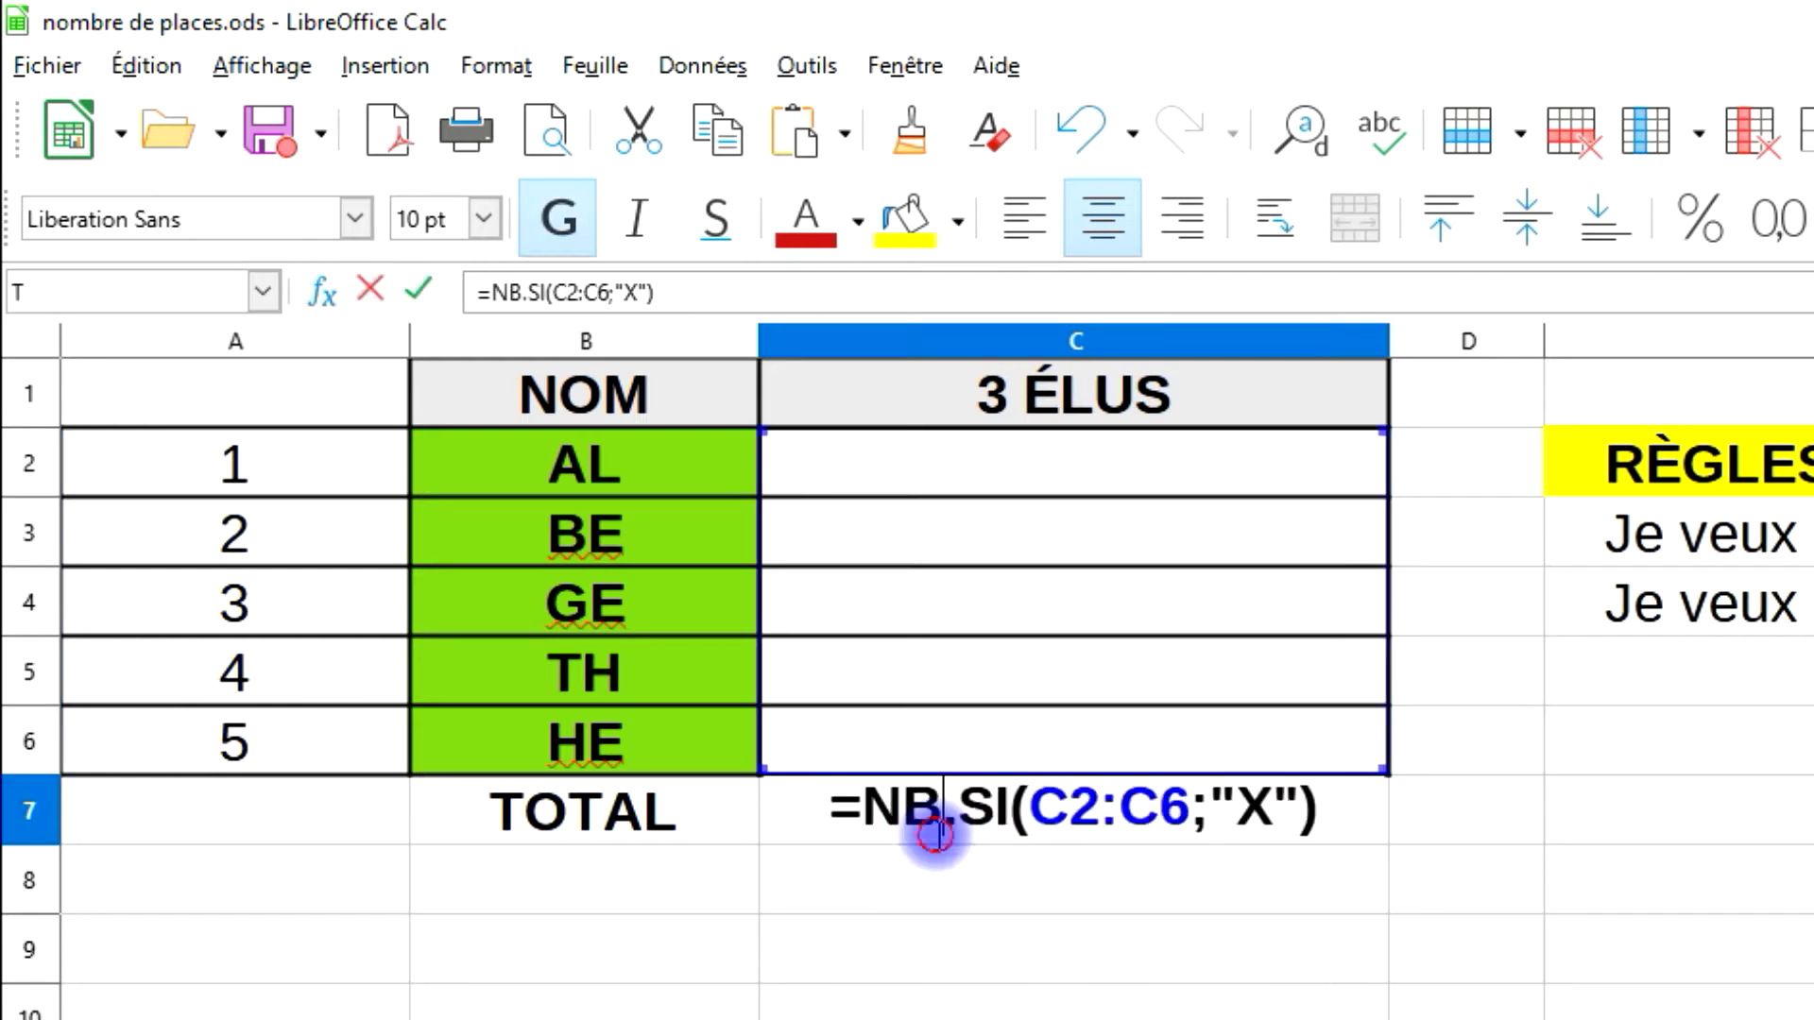
triple_click(935, 833)
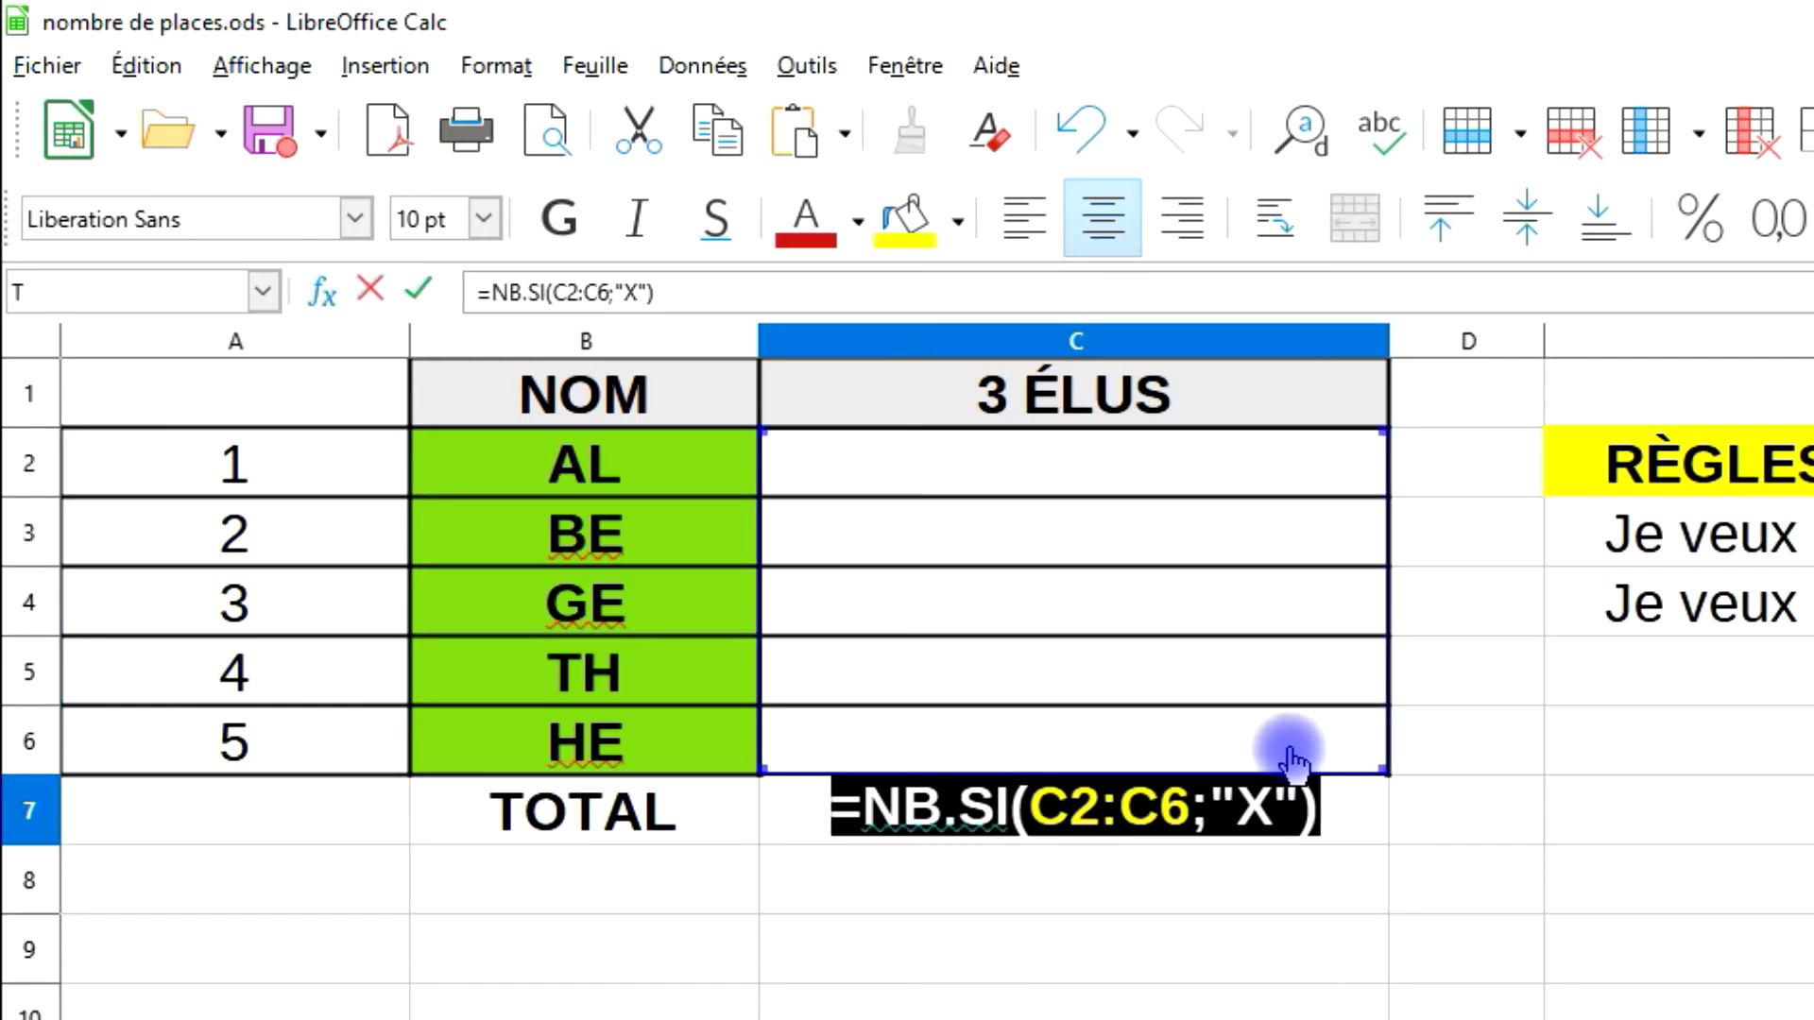
key(Return)
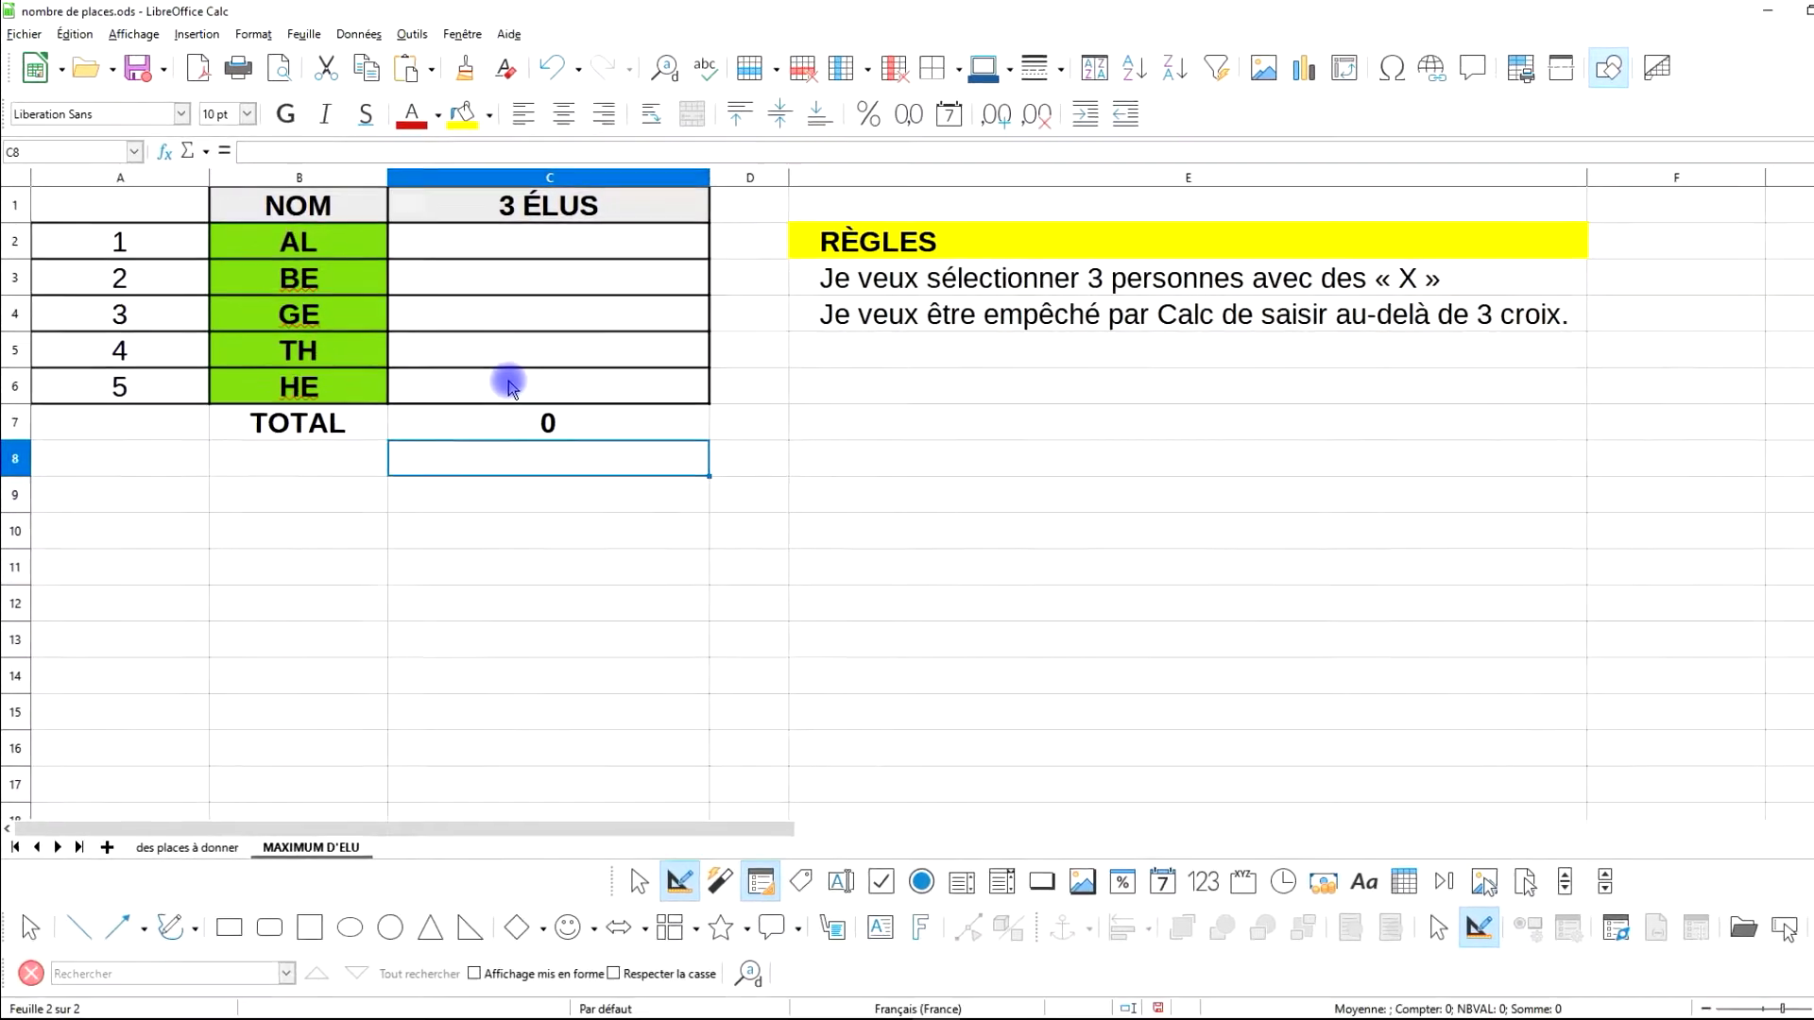
Copy the expression NB.SI(C2:C6;"X") from C7's formula without its equals sign, leaving the formula intact
click(500, 422)
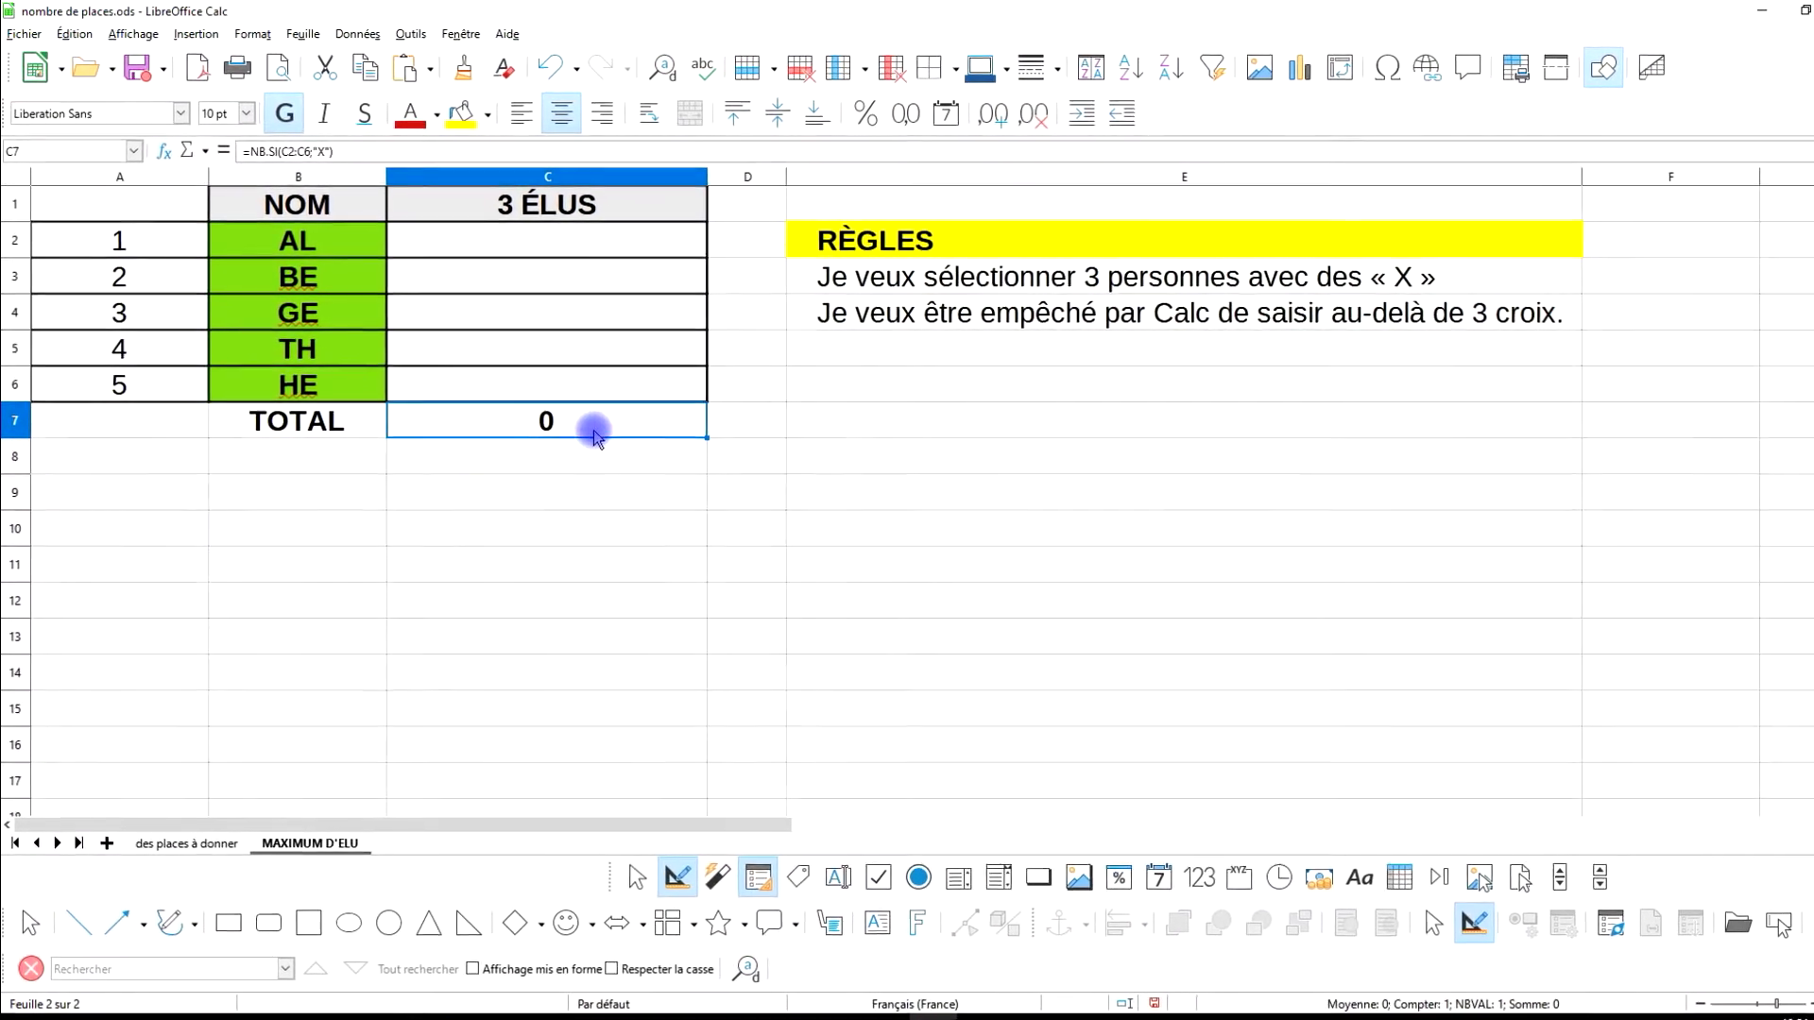
click(257, 152)
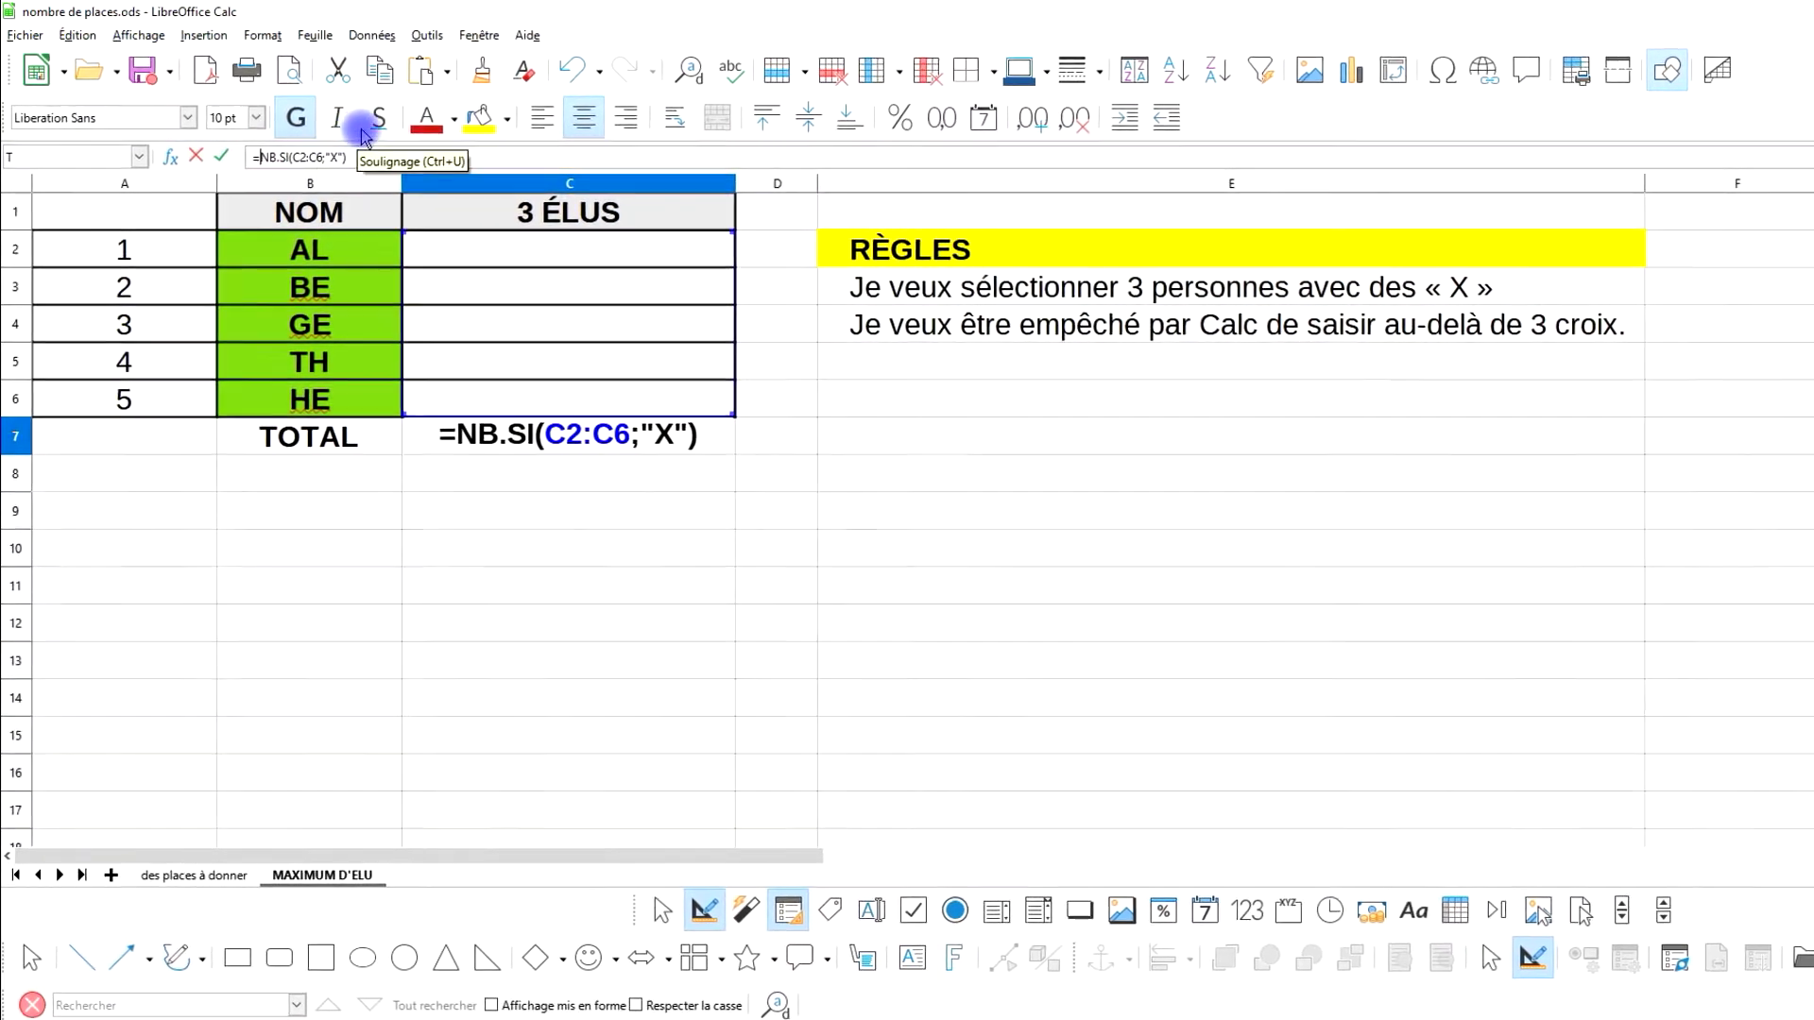
shift+click(363, 155)
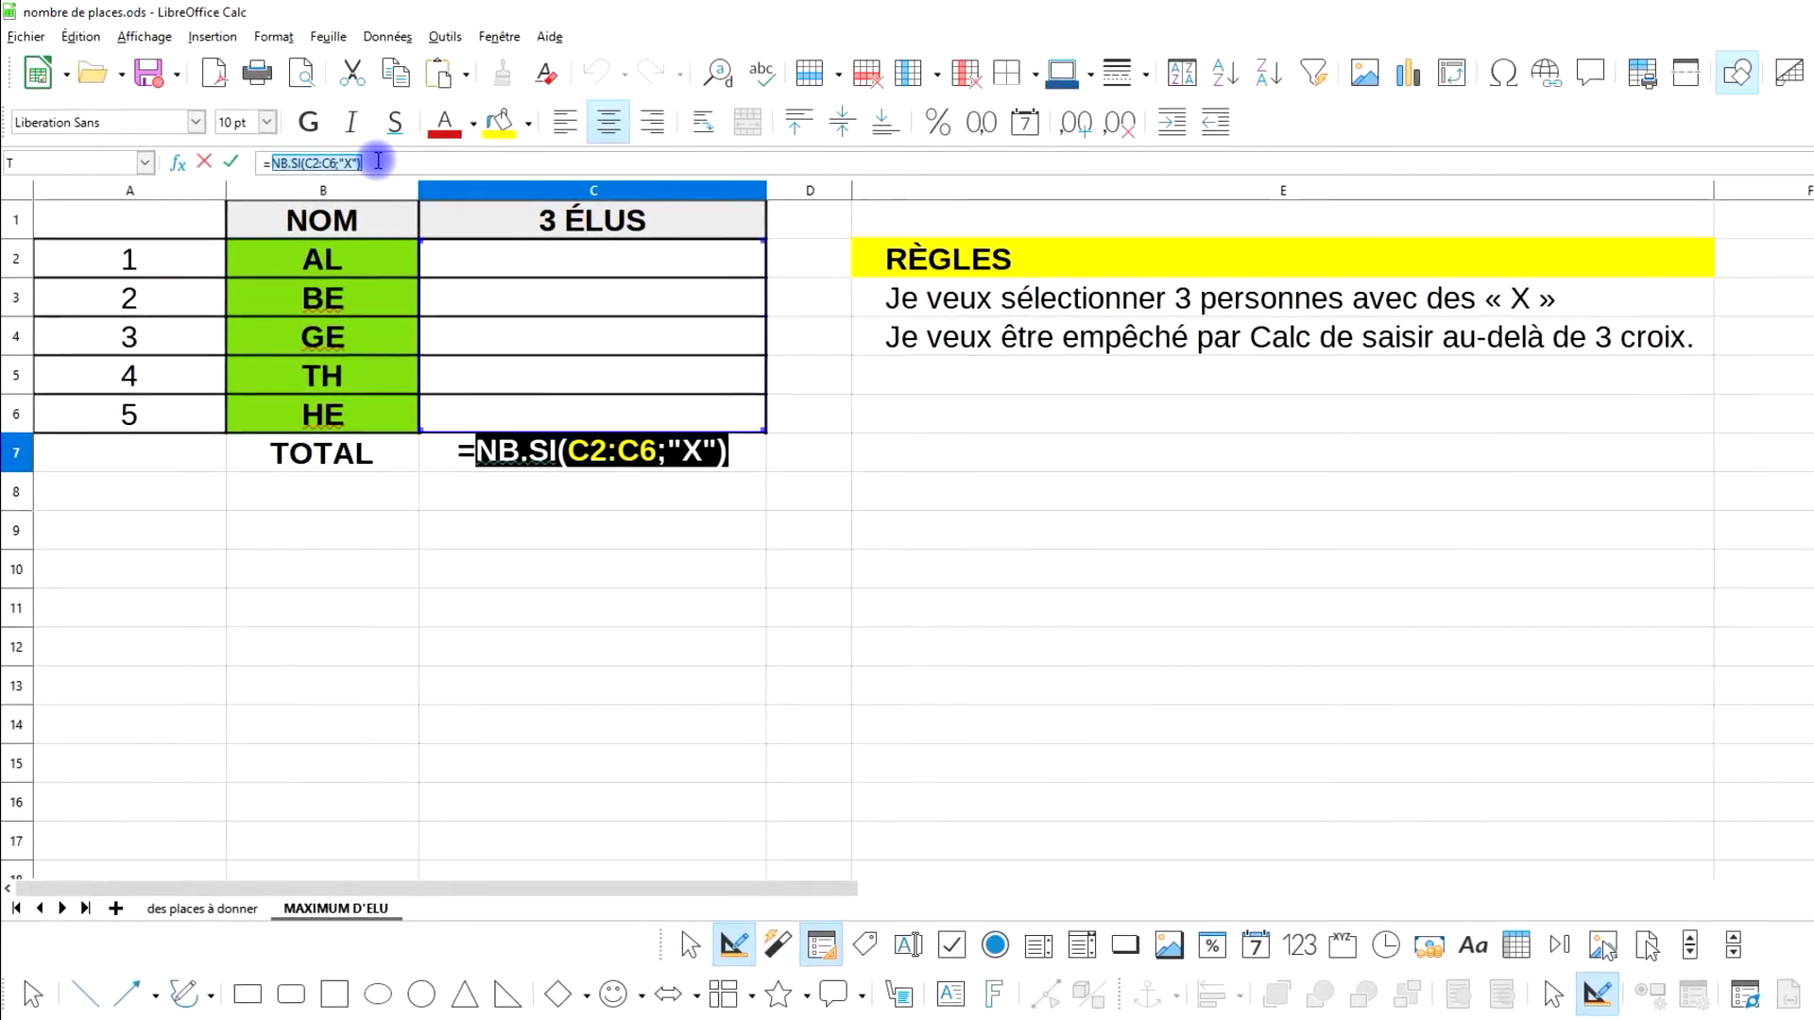
right_click(321, 163)
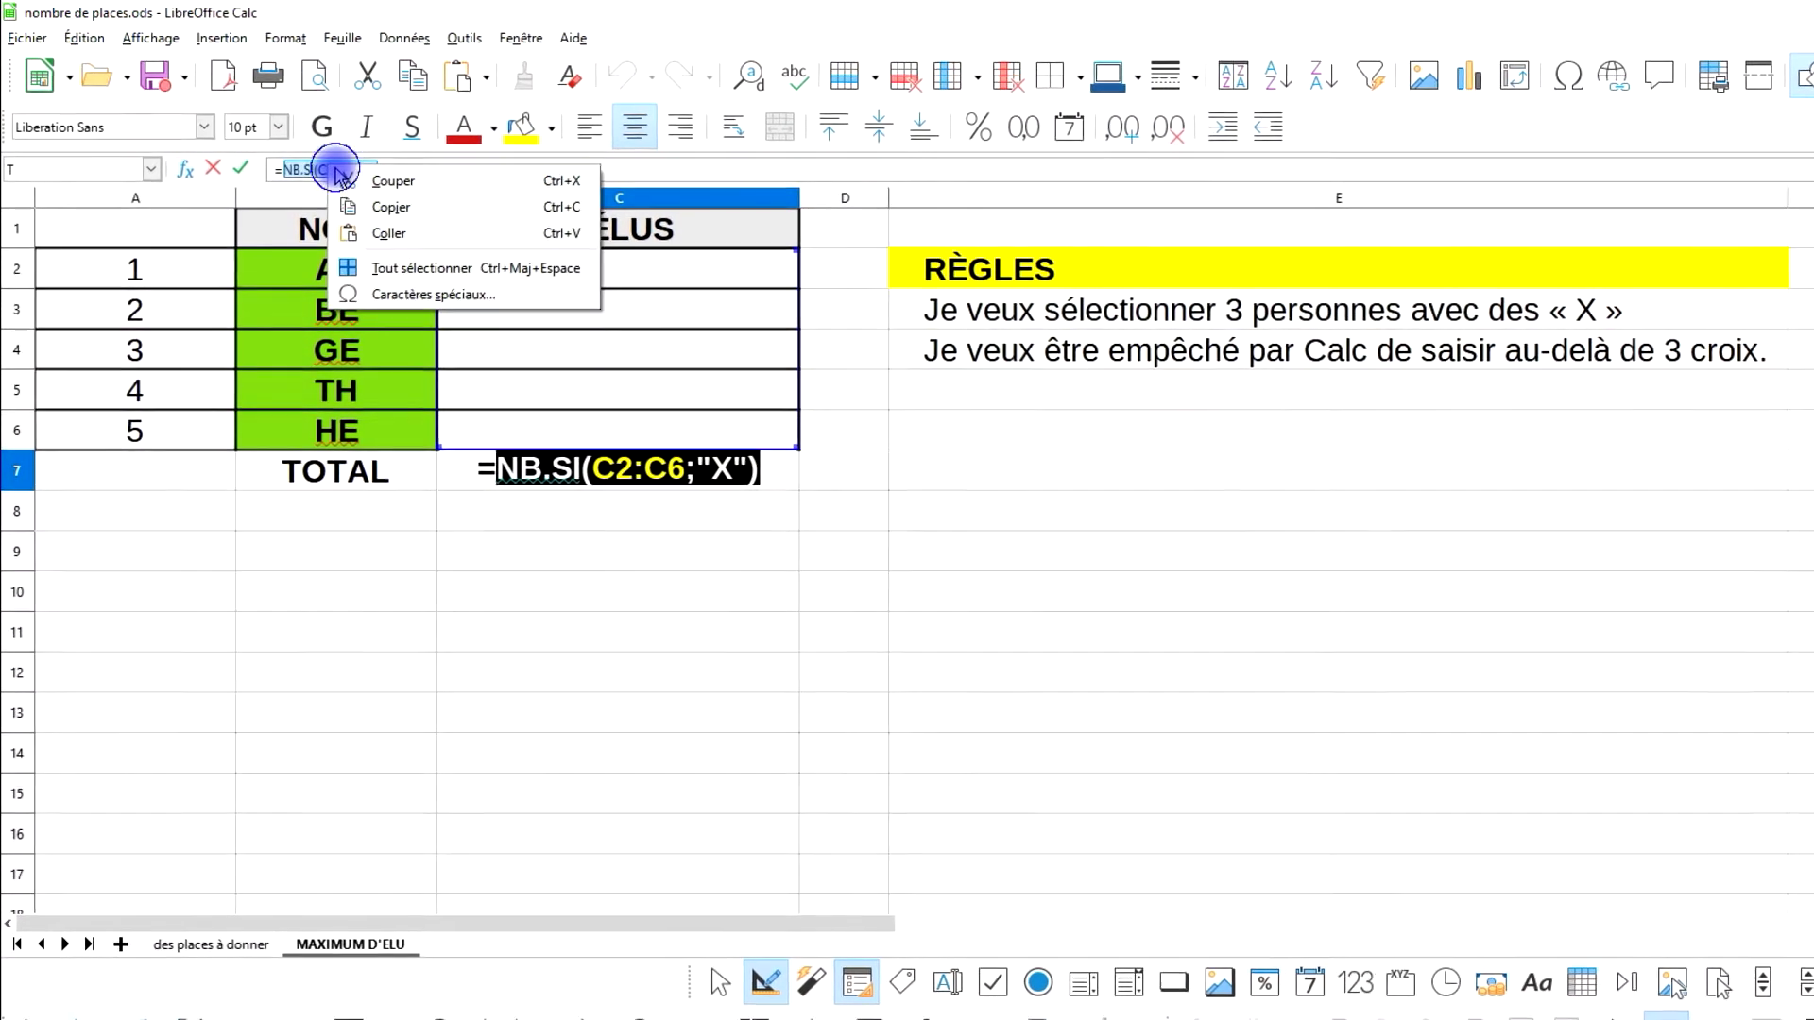
click(390, 213)
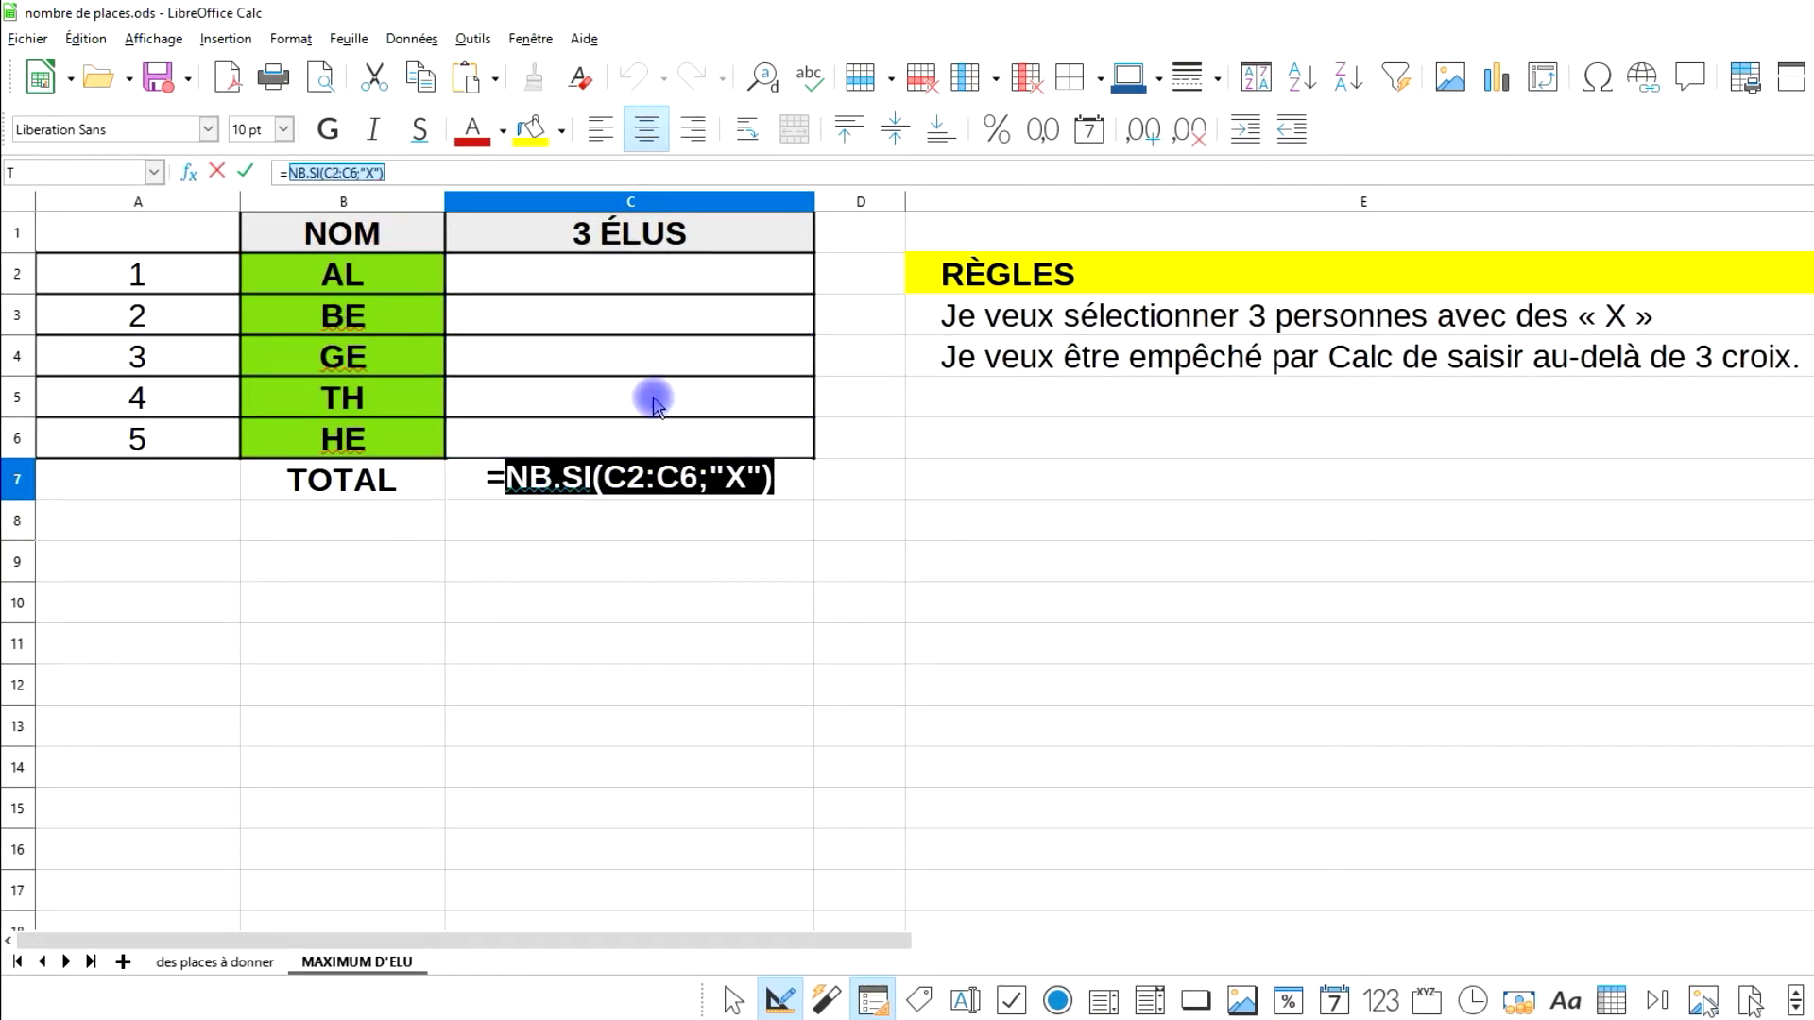
key(Return)
Start a data validity rule for C2:C6 with the allowed criterion Personnalisé
drag(641, 434, 648, 286)
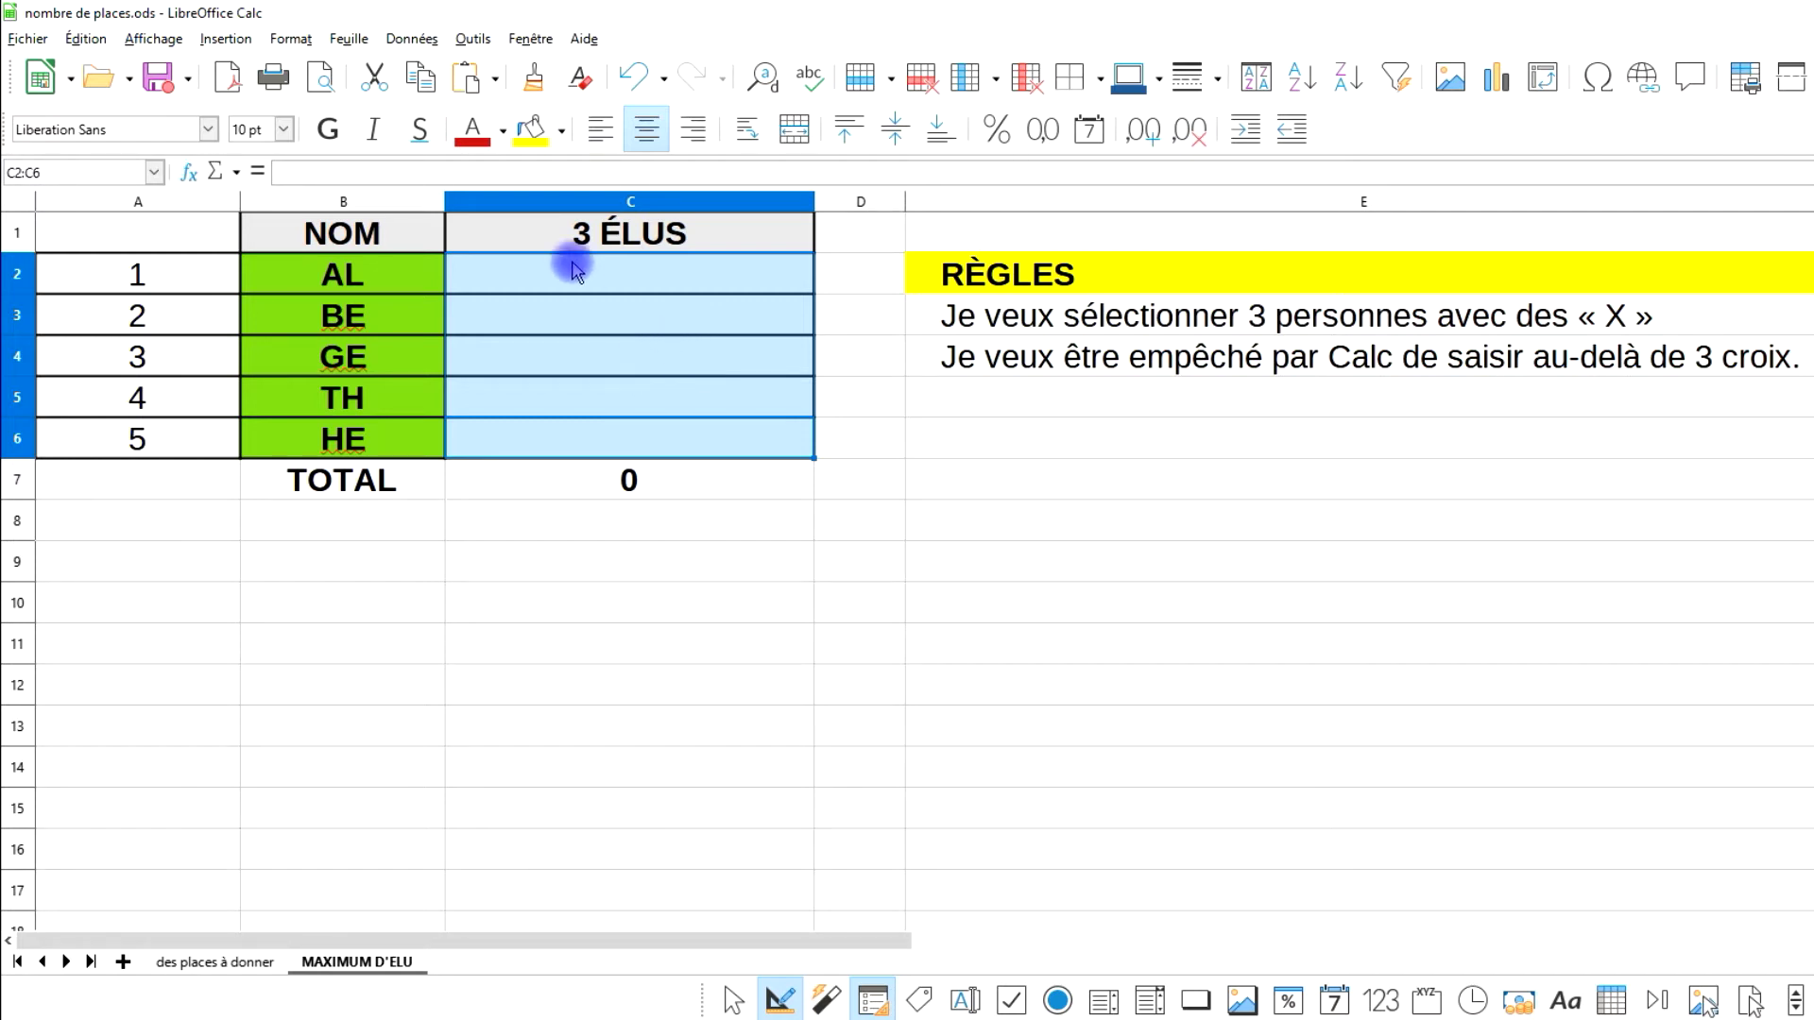
click(430, 42)
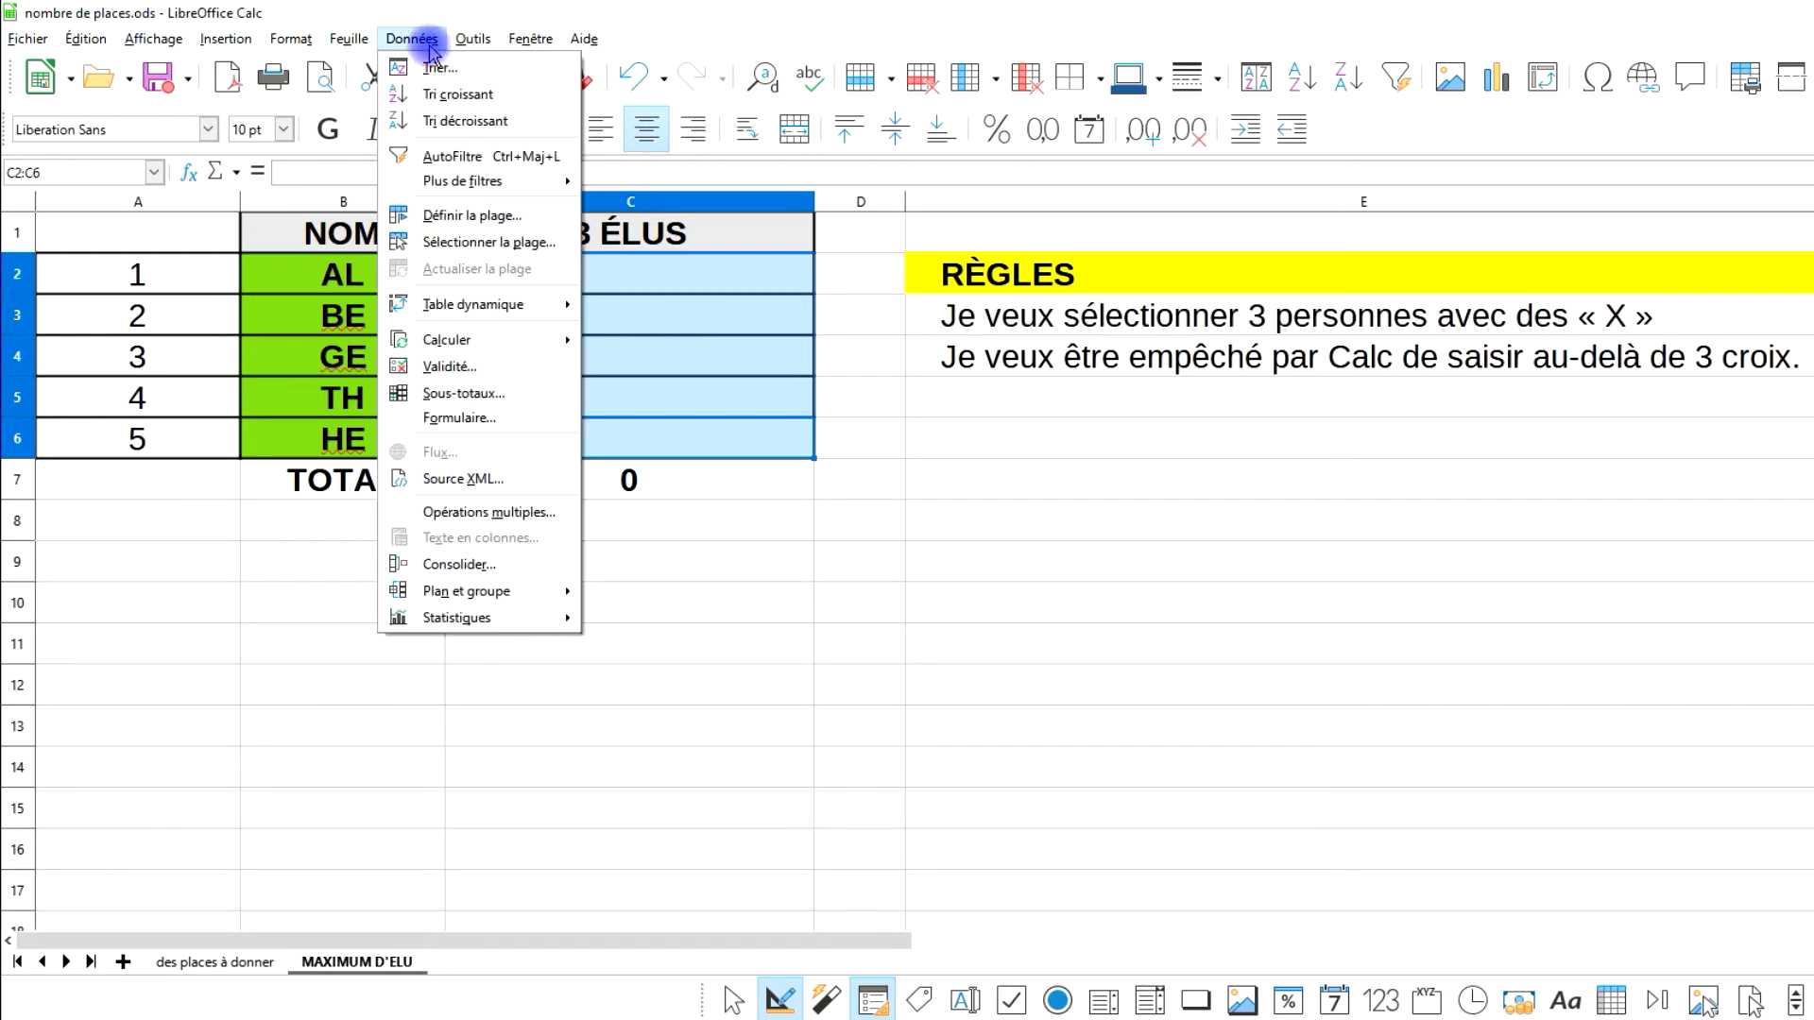
click(523, 368)
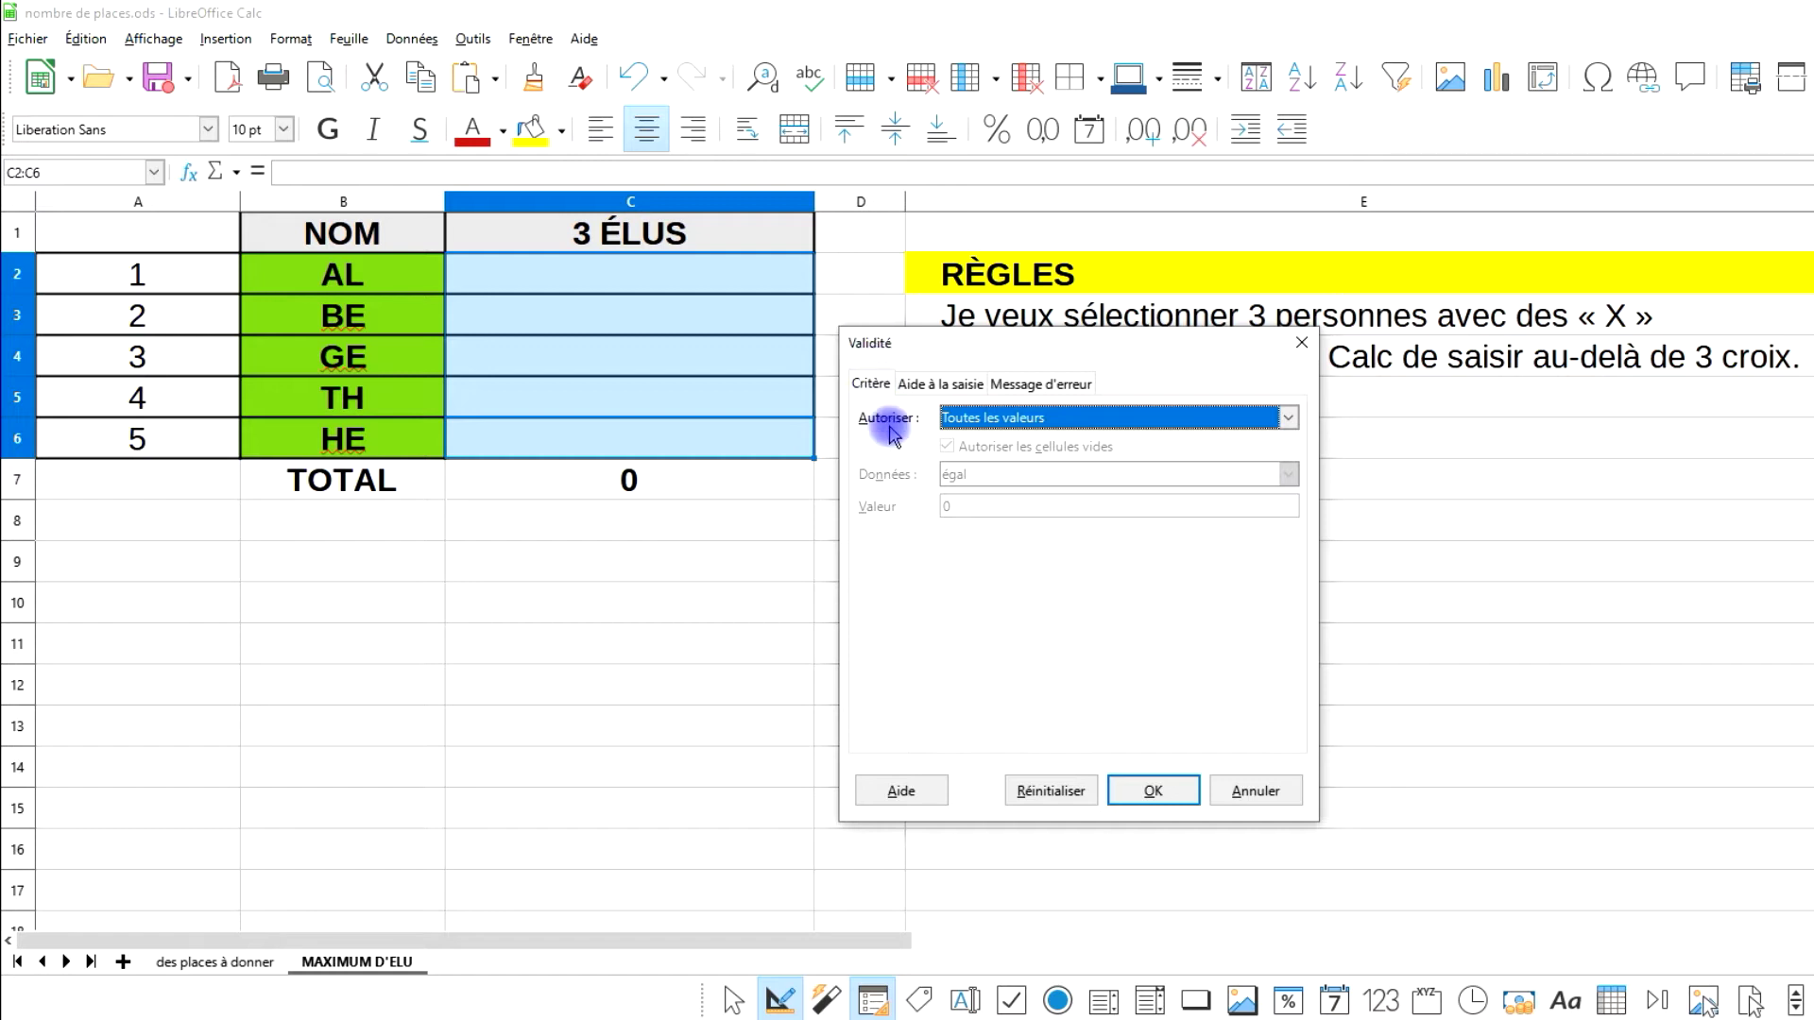
click(973, 421)
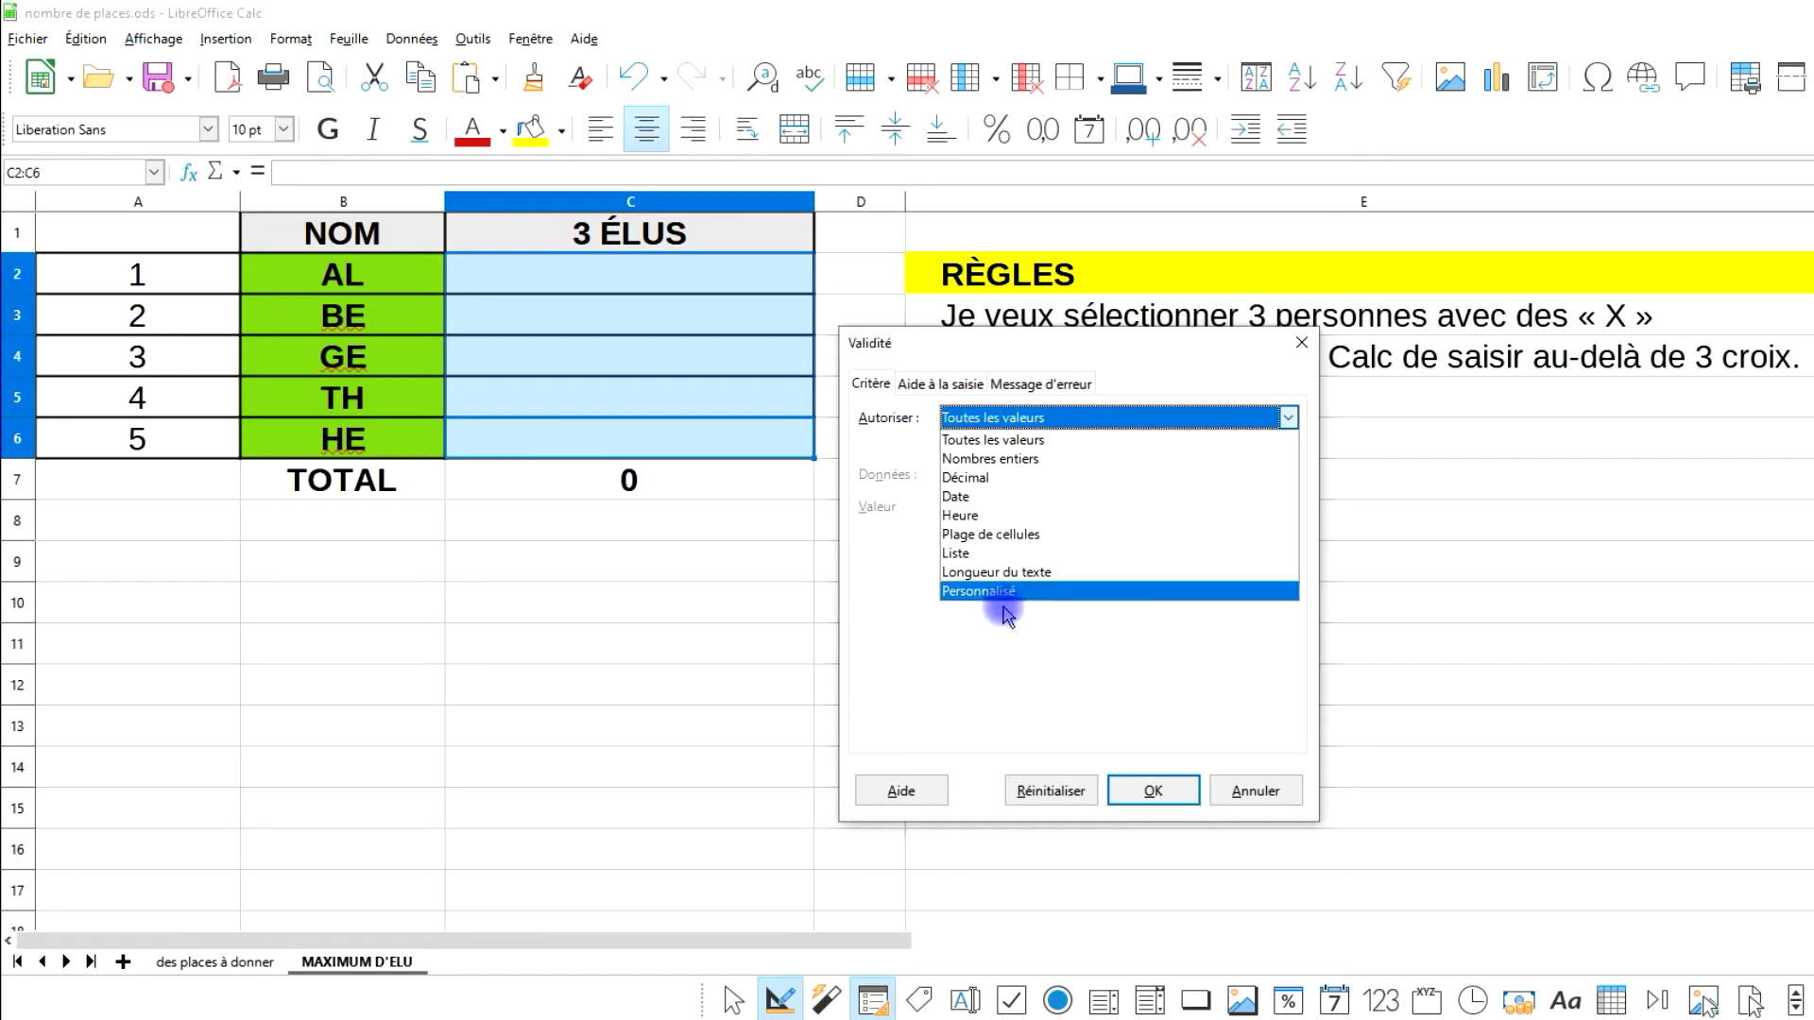
click(992, 589)
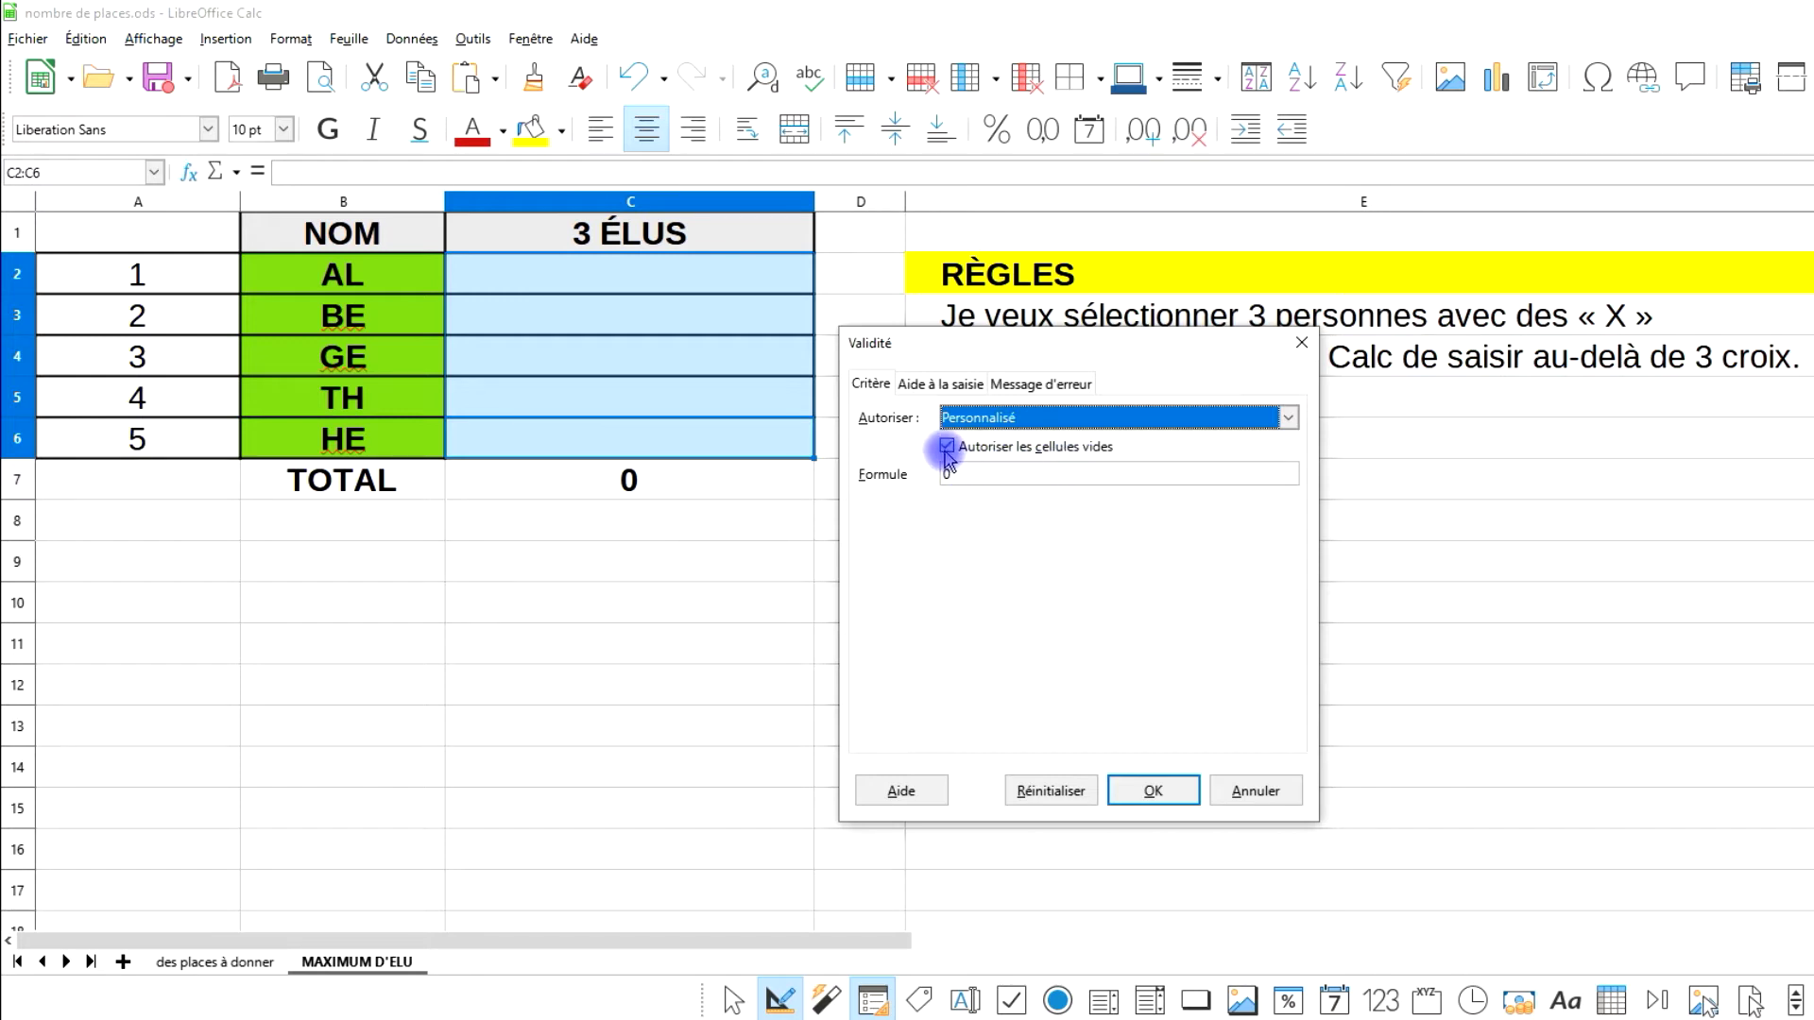
Set the validity formula to NB.SI($C$2:$C$6;"X")<=3, using the copied expression with absolute references
drag(970, 475, 923, 475)
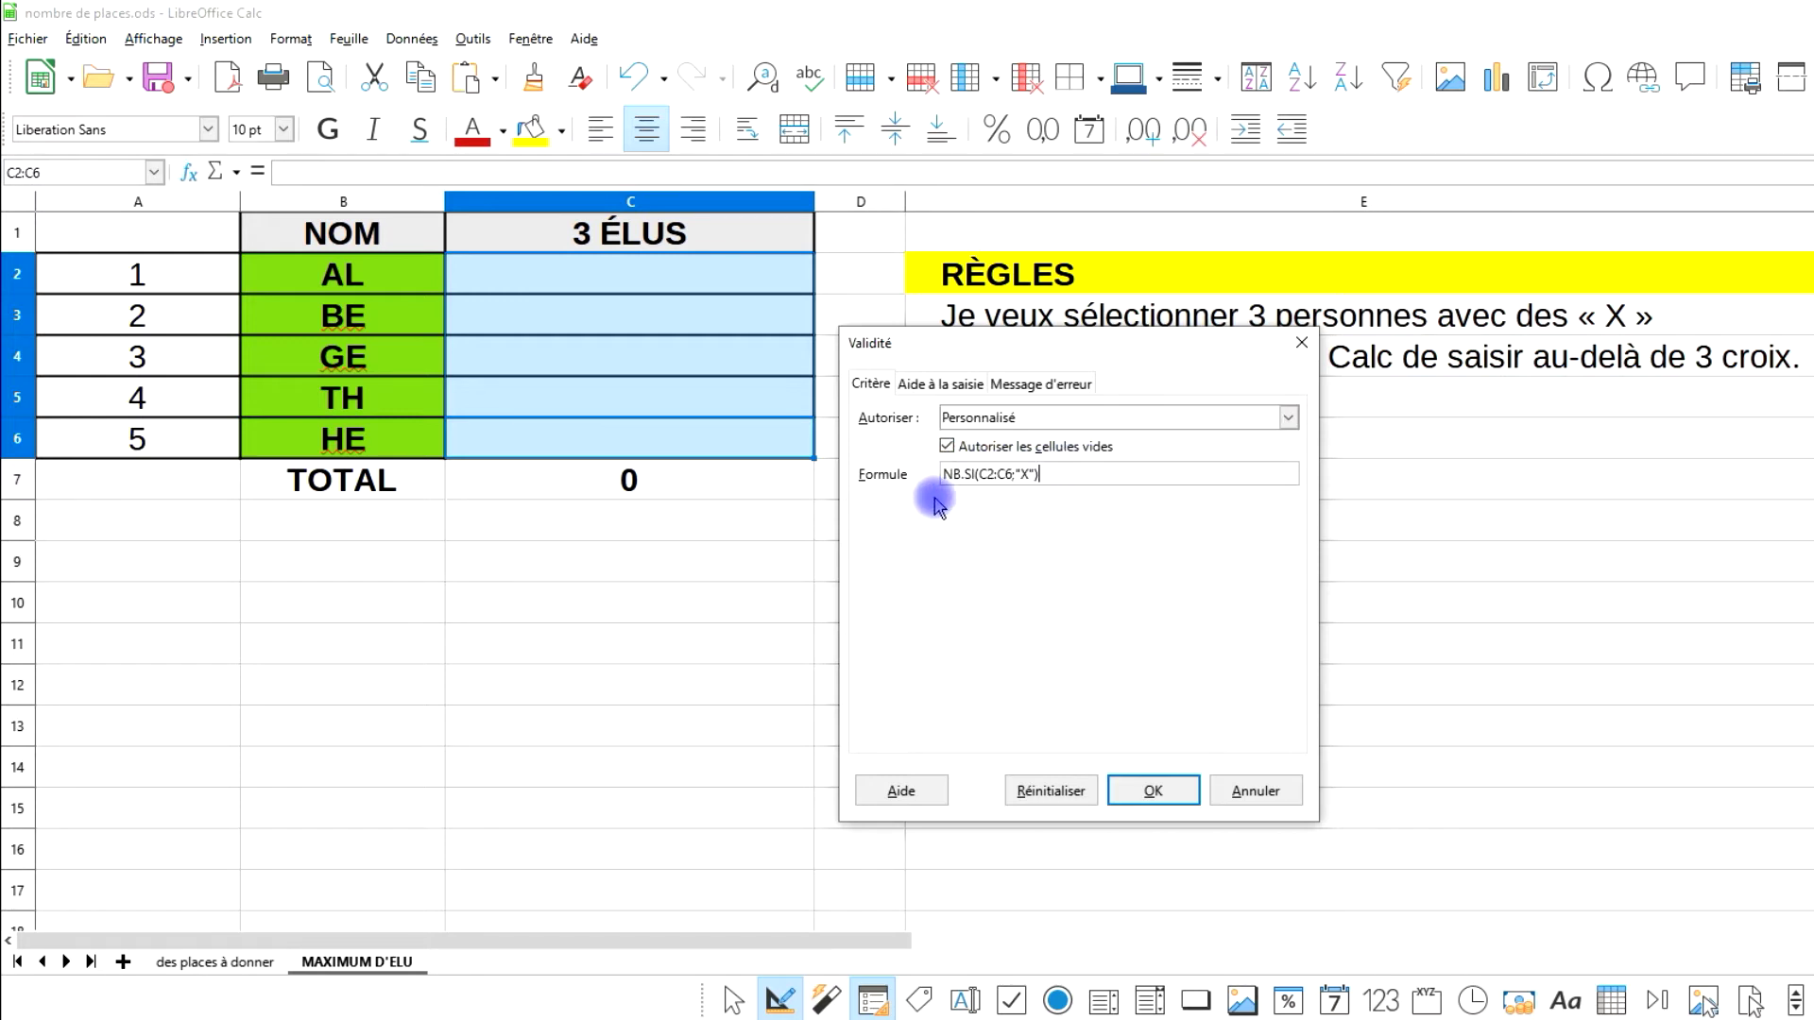
click(982, 476)
text(£)
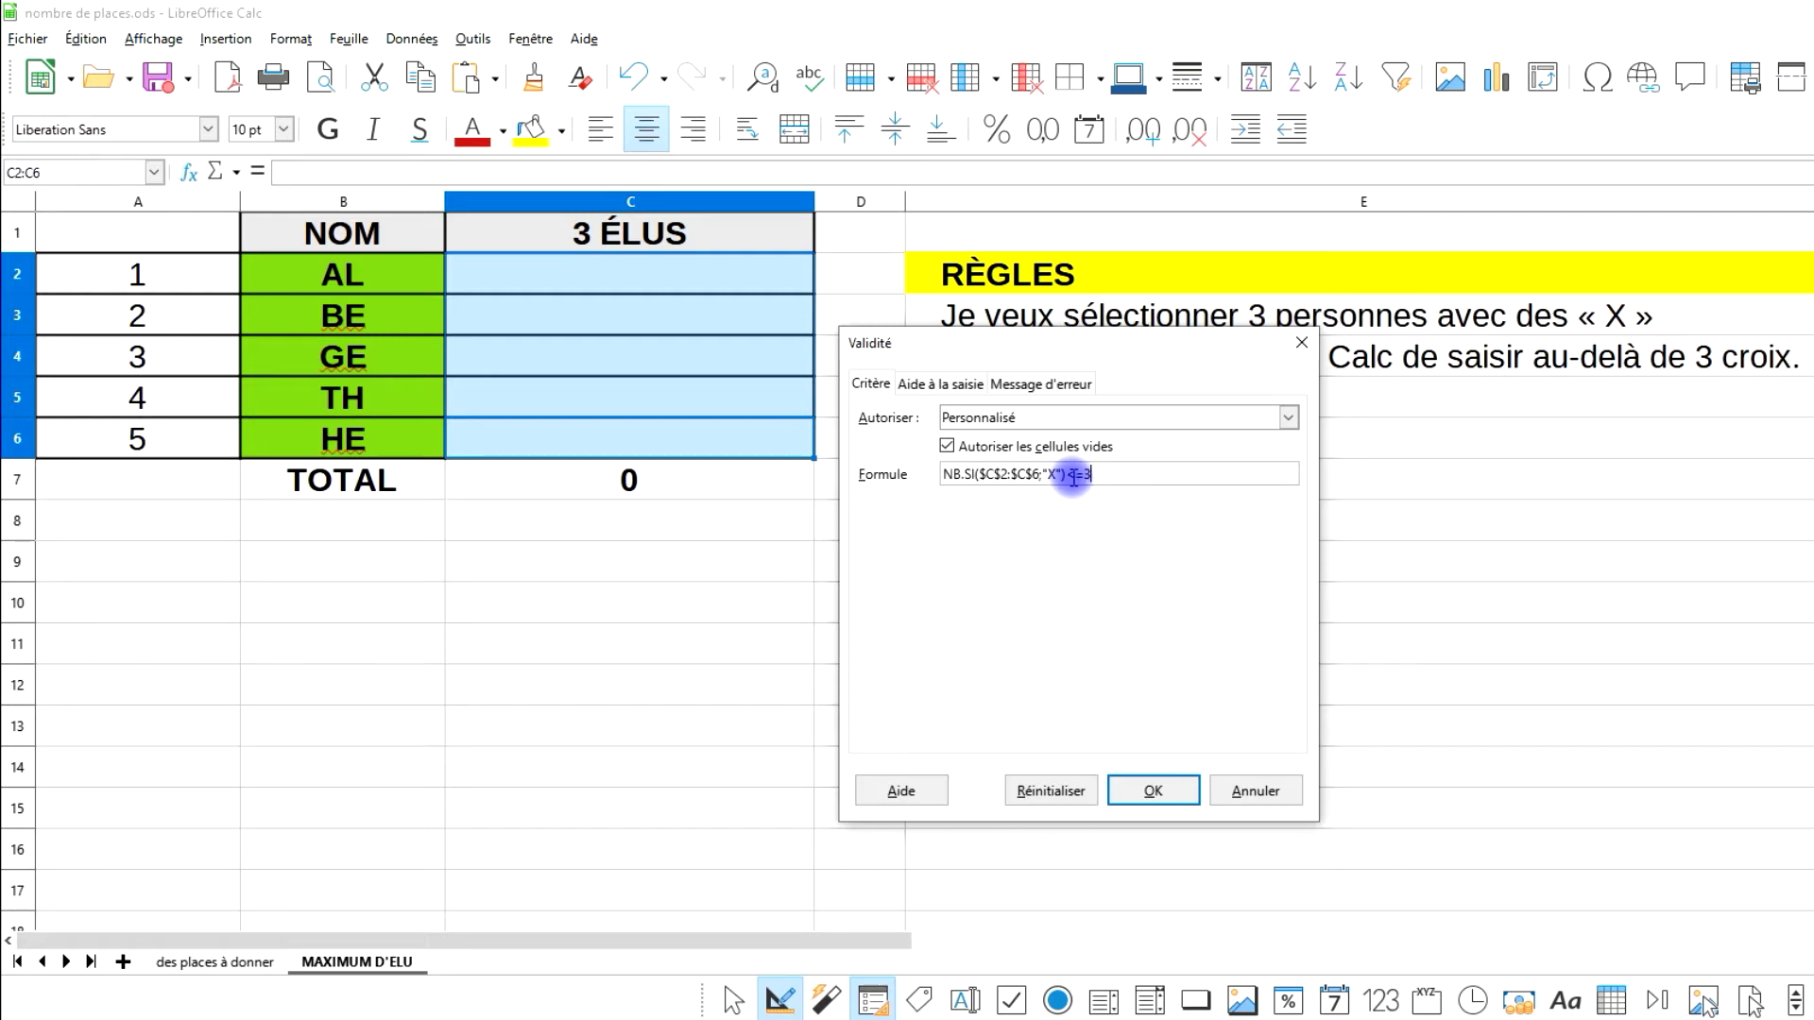
click(1157, 471)
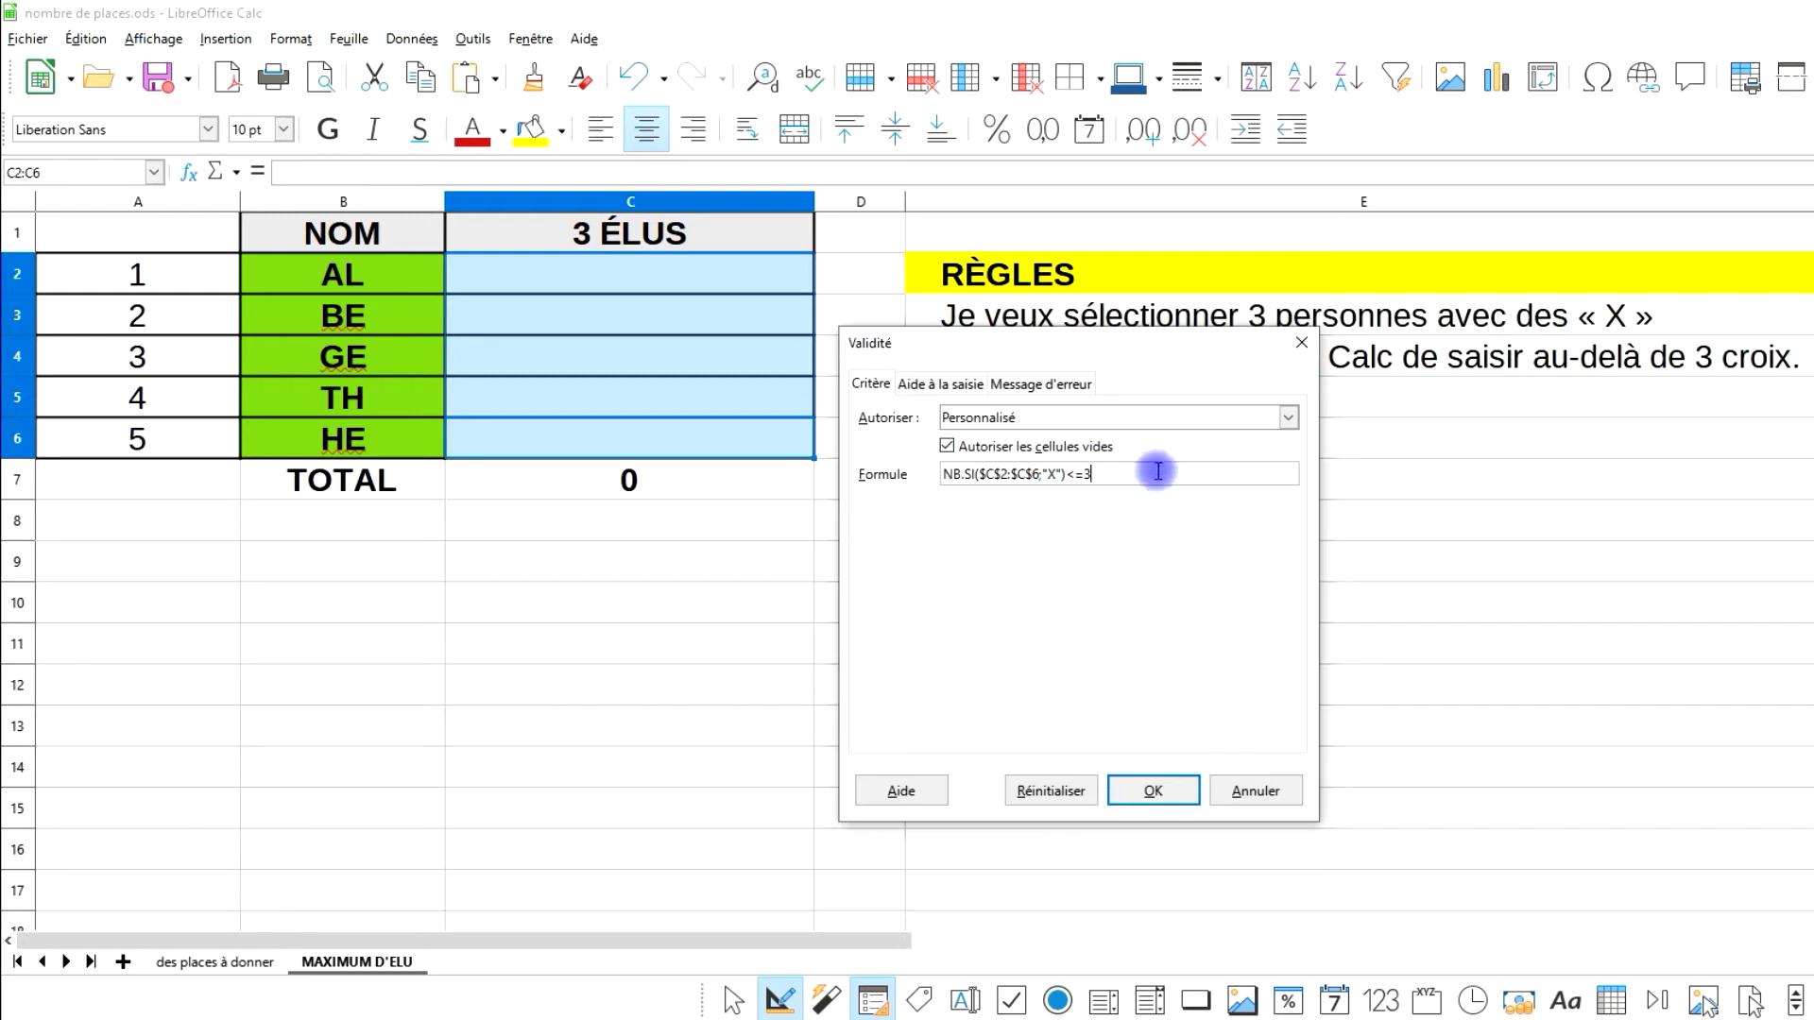
Set the validity error message's action to Arrêter and apply the rule to C2:C6
click(1004, 384)
click(1025, 482)
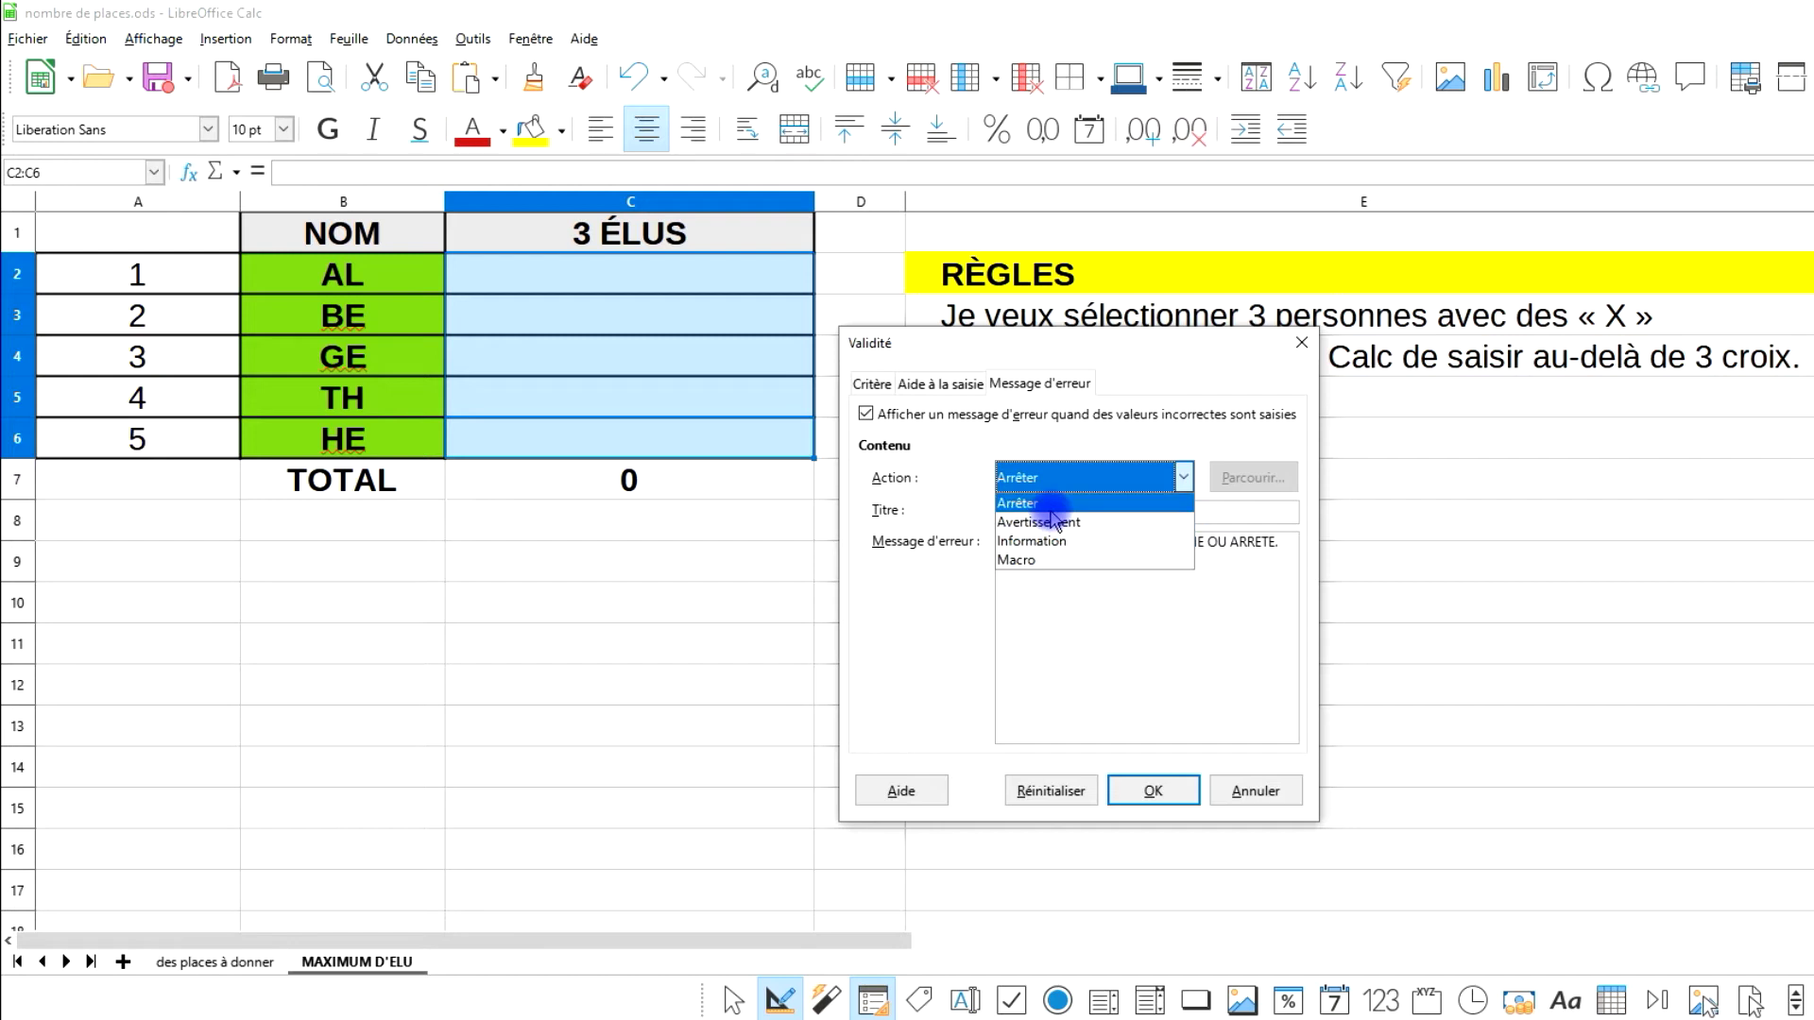
click(1040, 503)
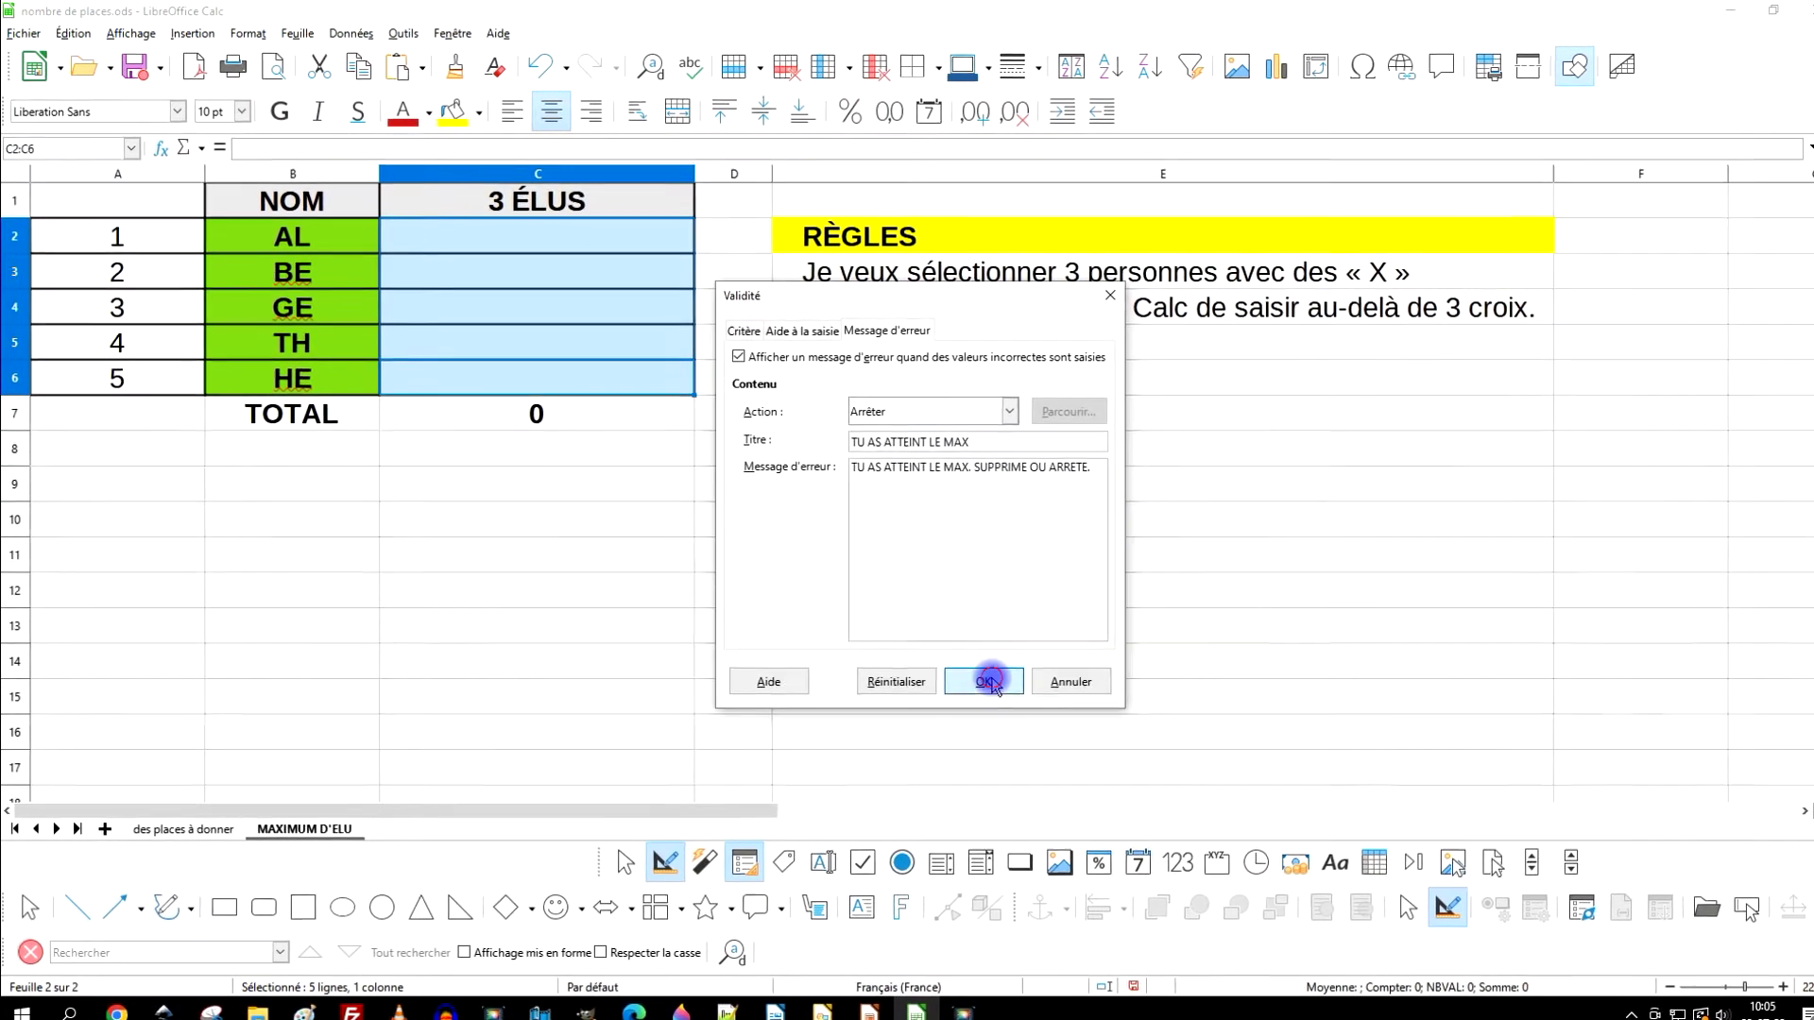
click(987, 682)
Enter an X for AL, HE and TH in cells C2, C6 and C5
click(576, 232)
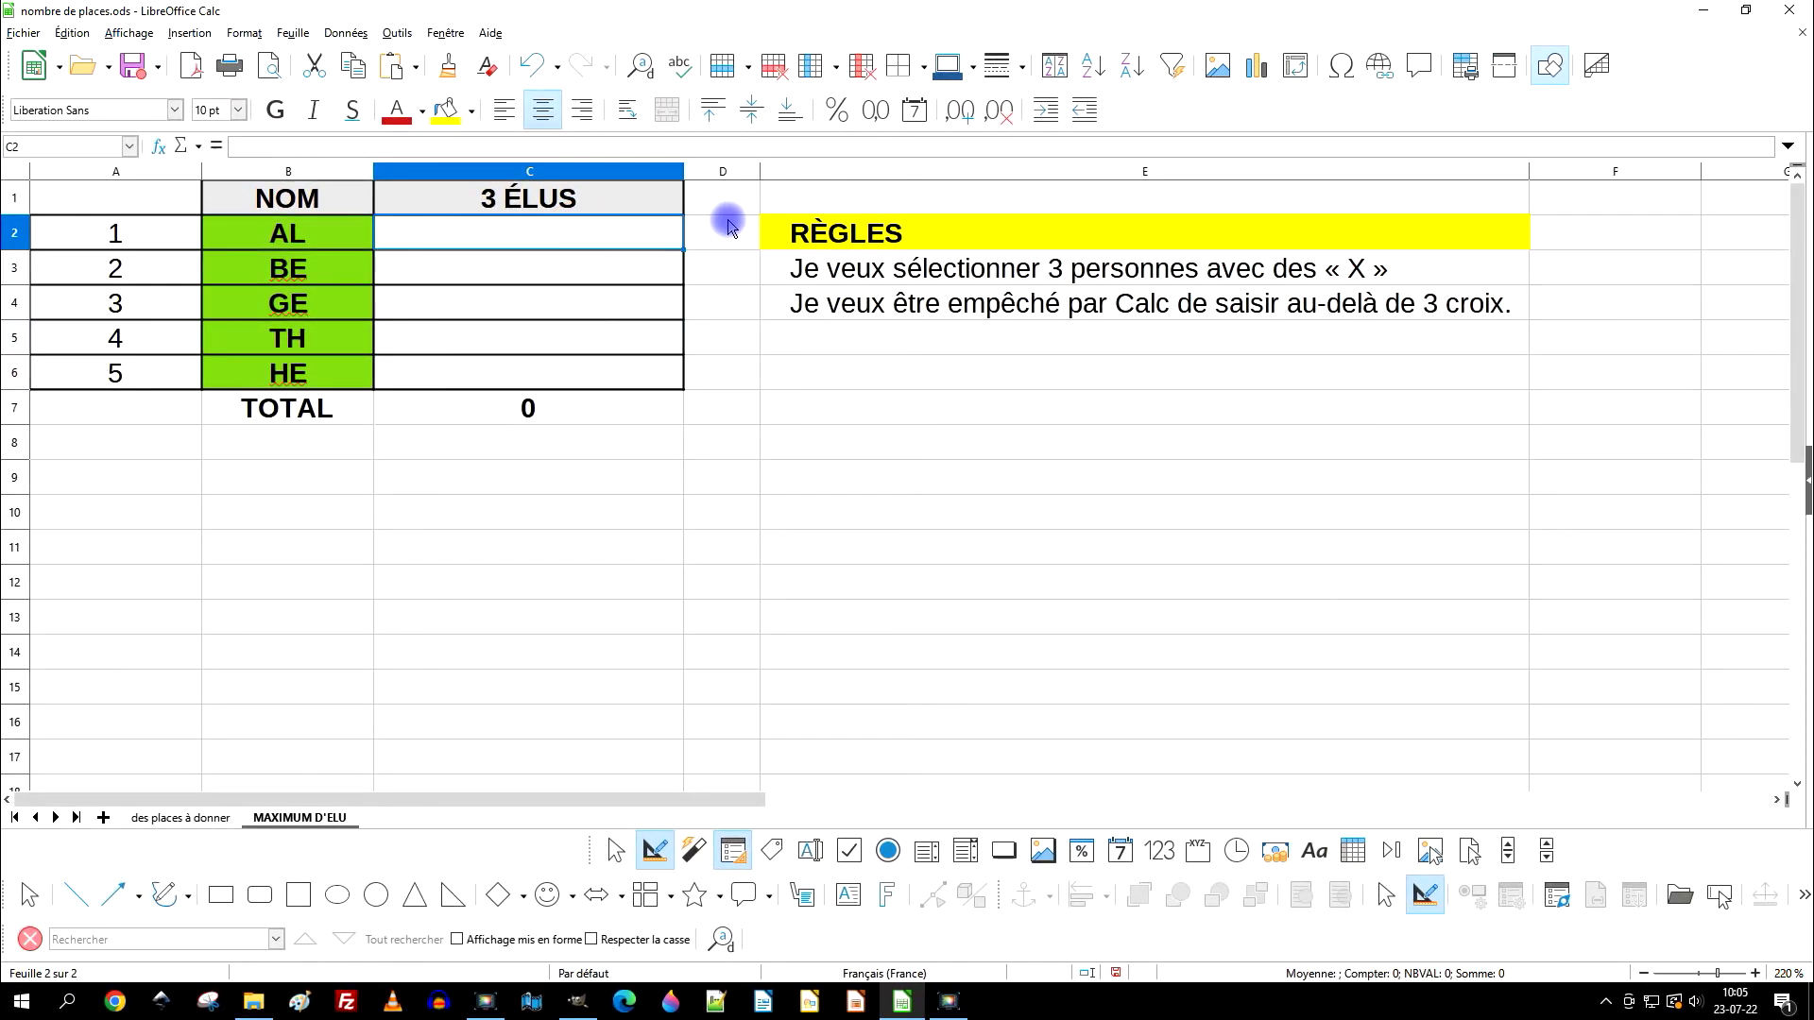
text(X)
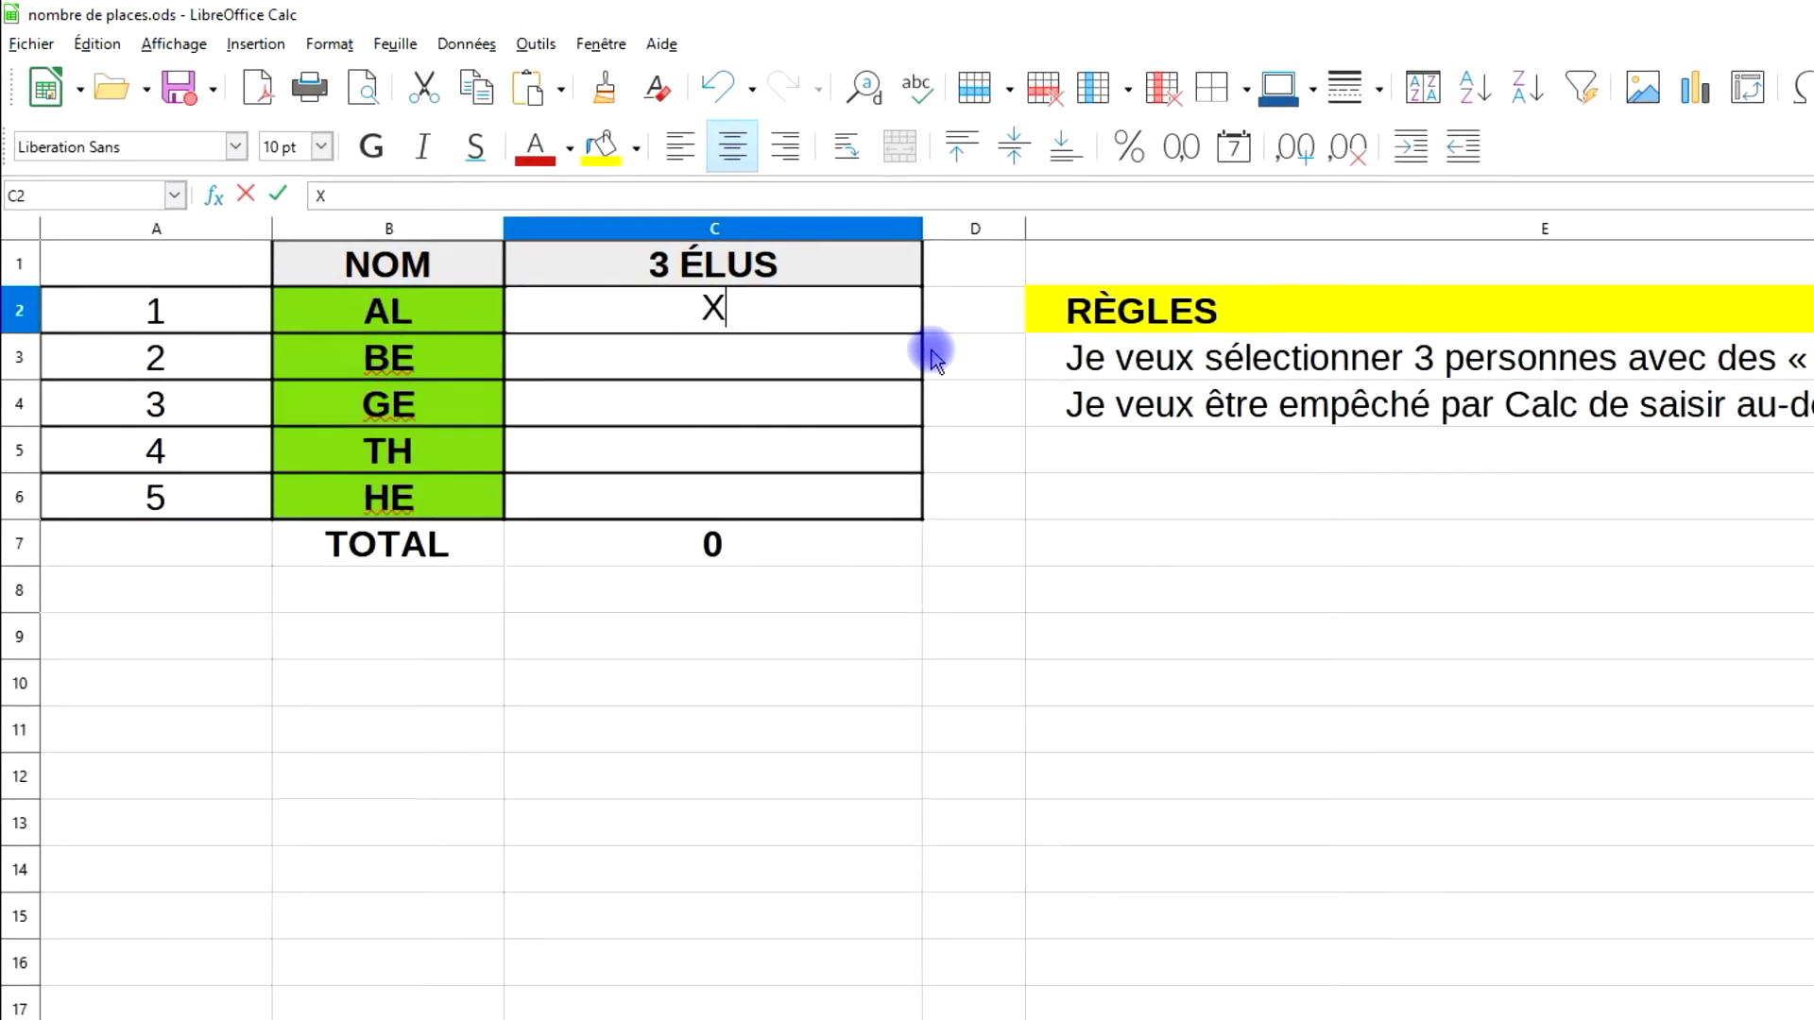
click(789, 490)
text(X)
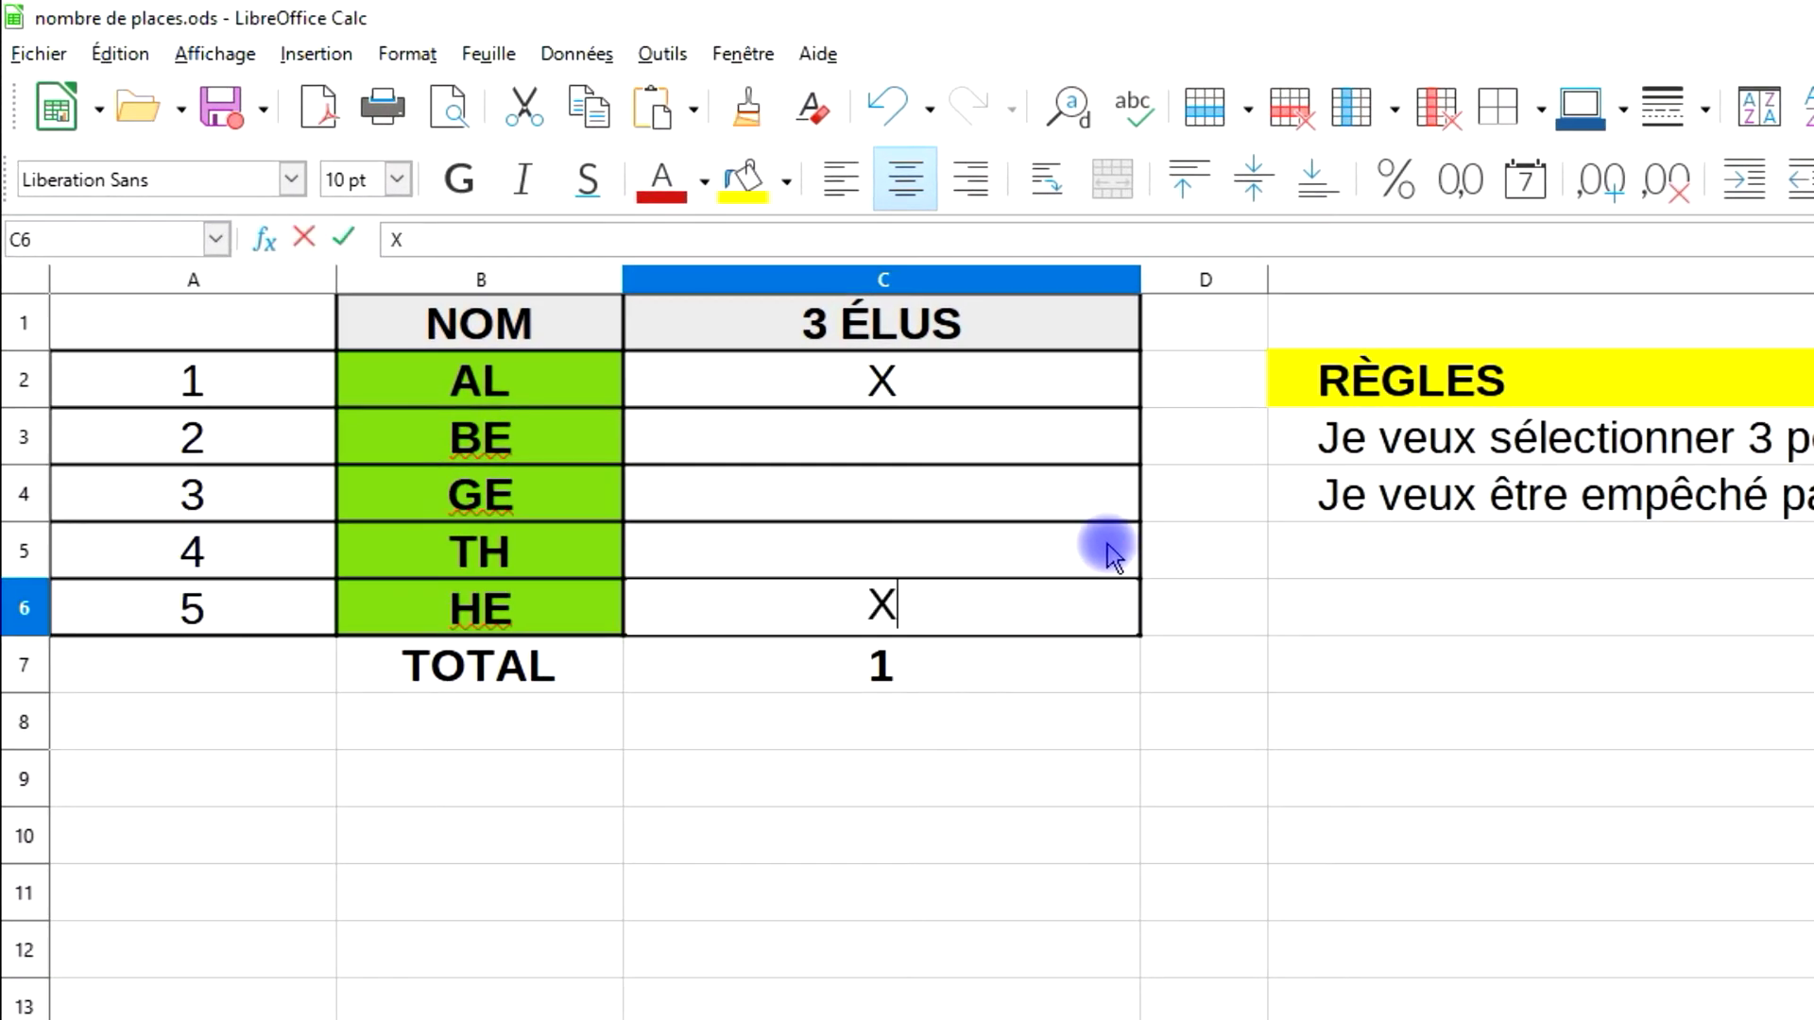
click(1054, 543)
text(X)
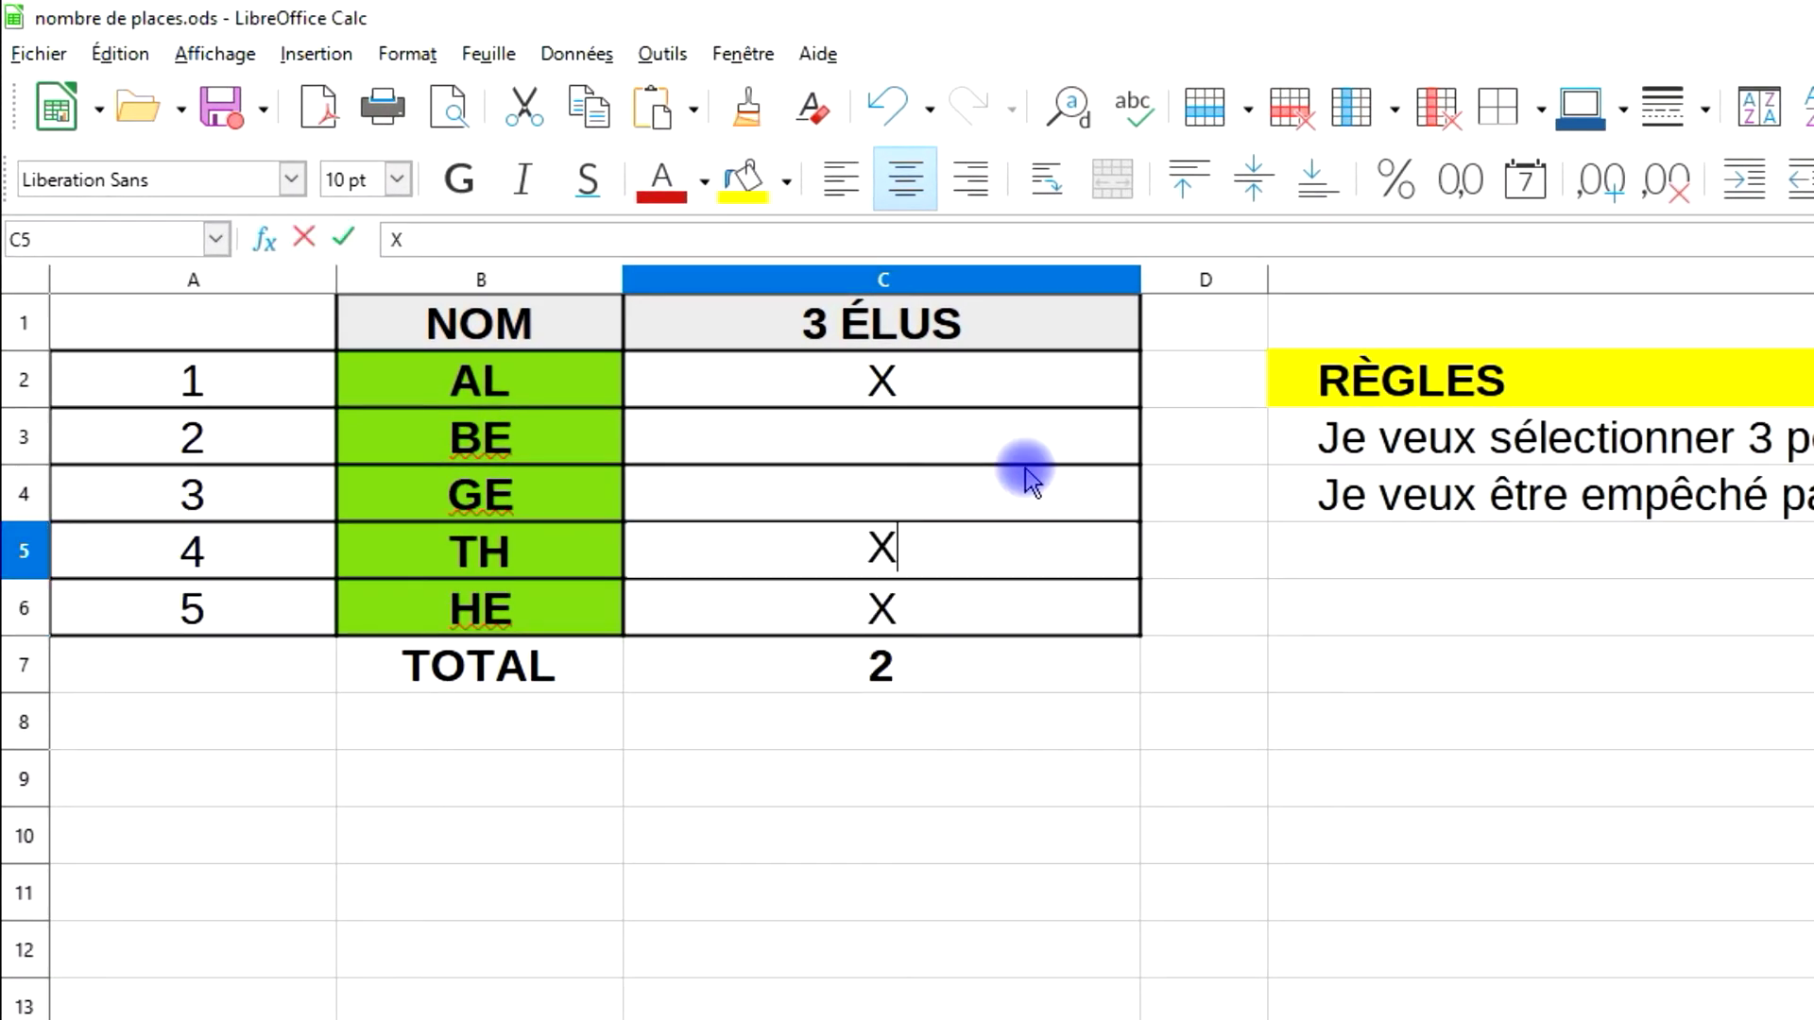
Try to enter a fourth X for GE in cell C4 to test the validity rule
click(1028, 474)
text(X)
click(1056, 739)
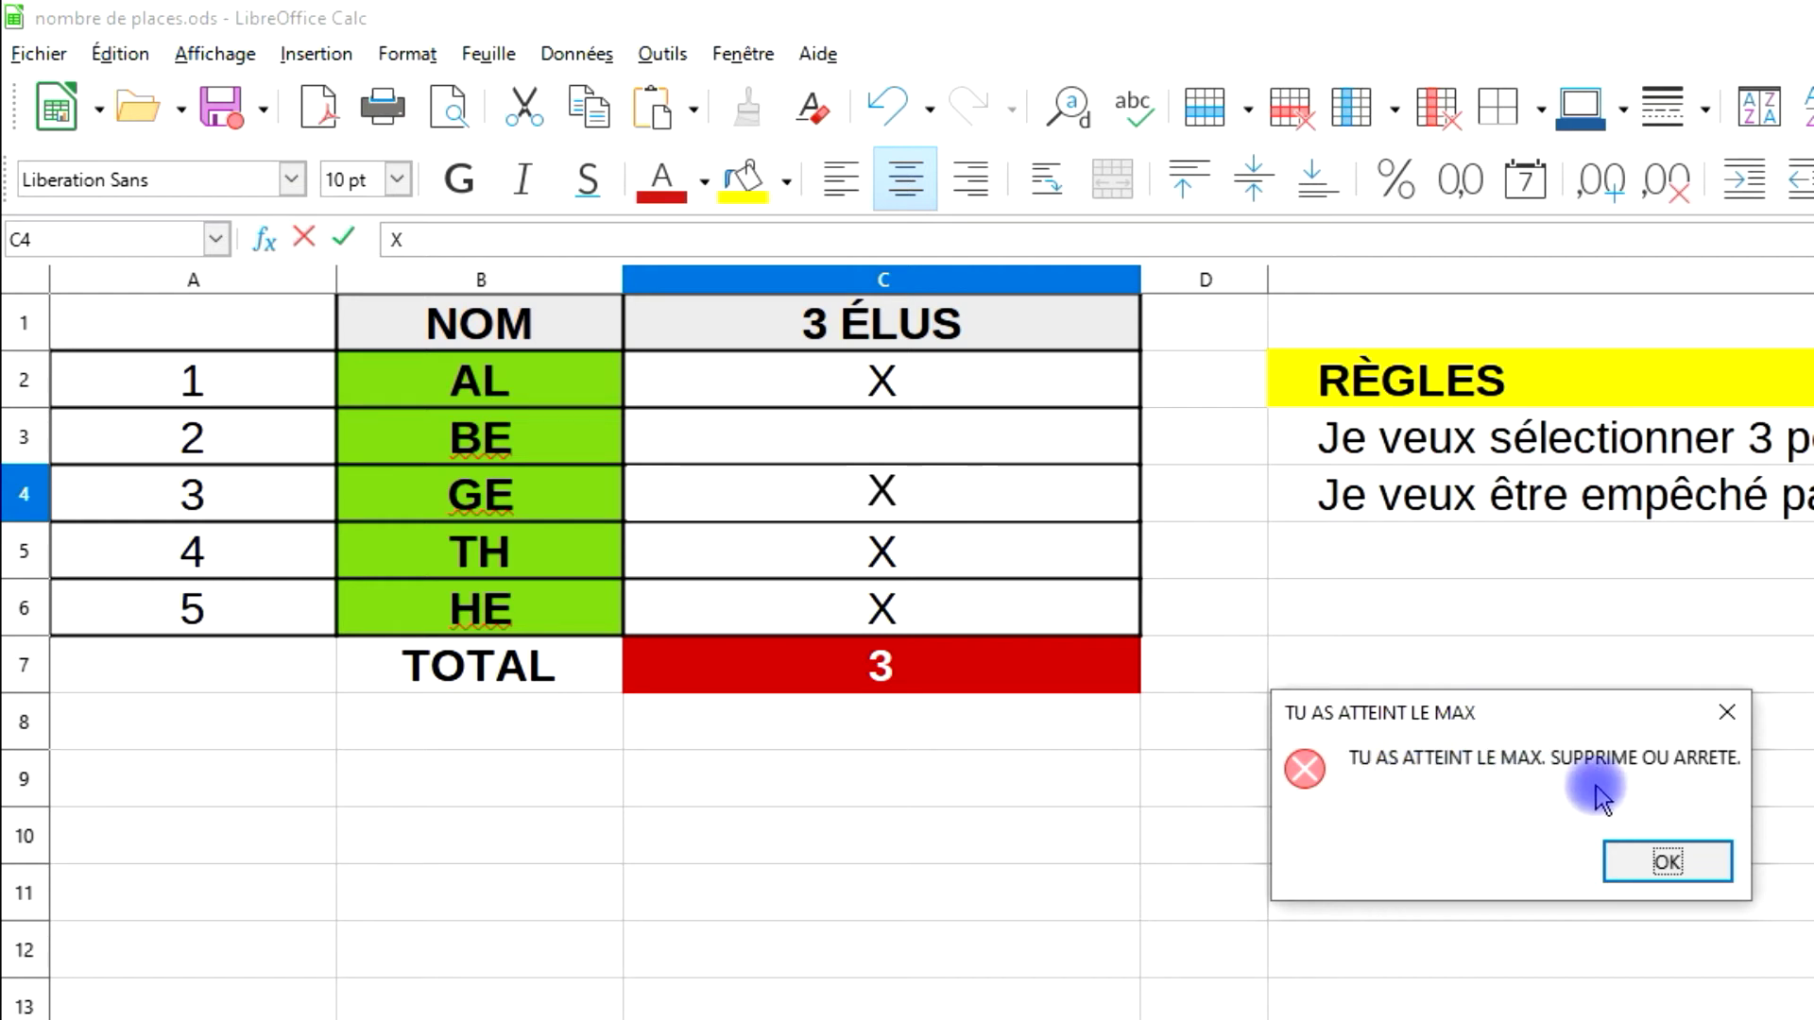
Dismiss the error alert, delete HE's X in C6 and enter an X for BE in C3 instead
click(1667, 862)
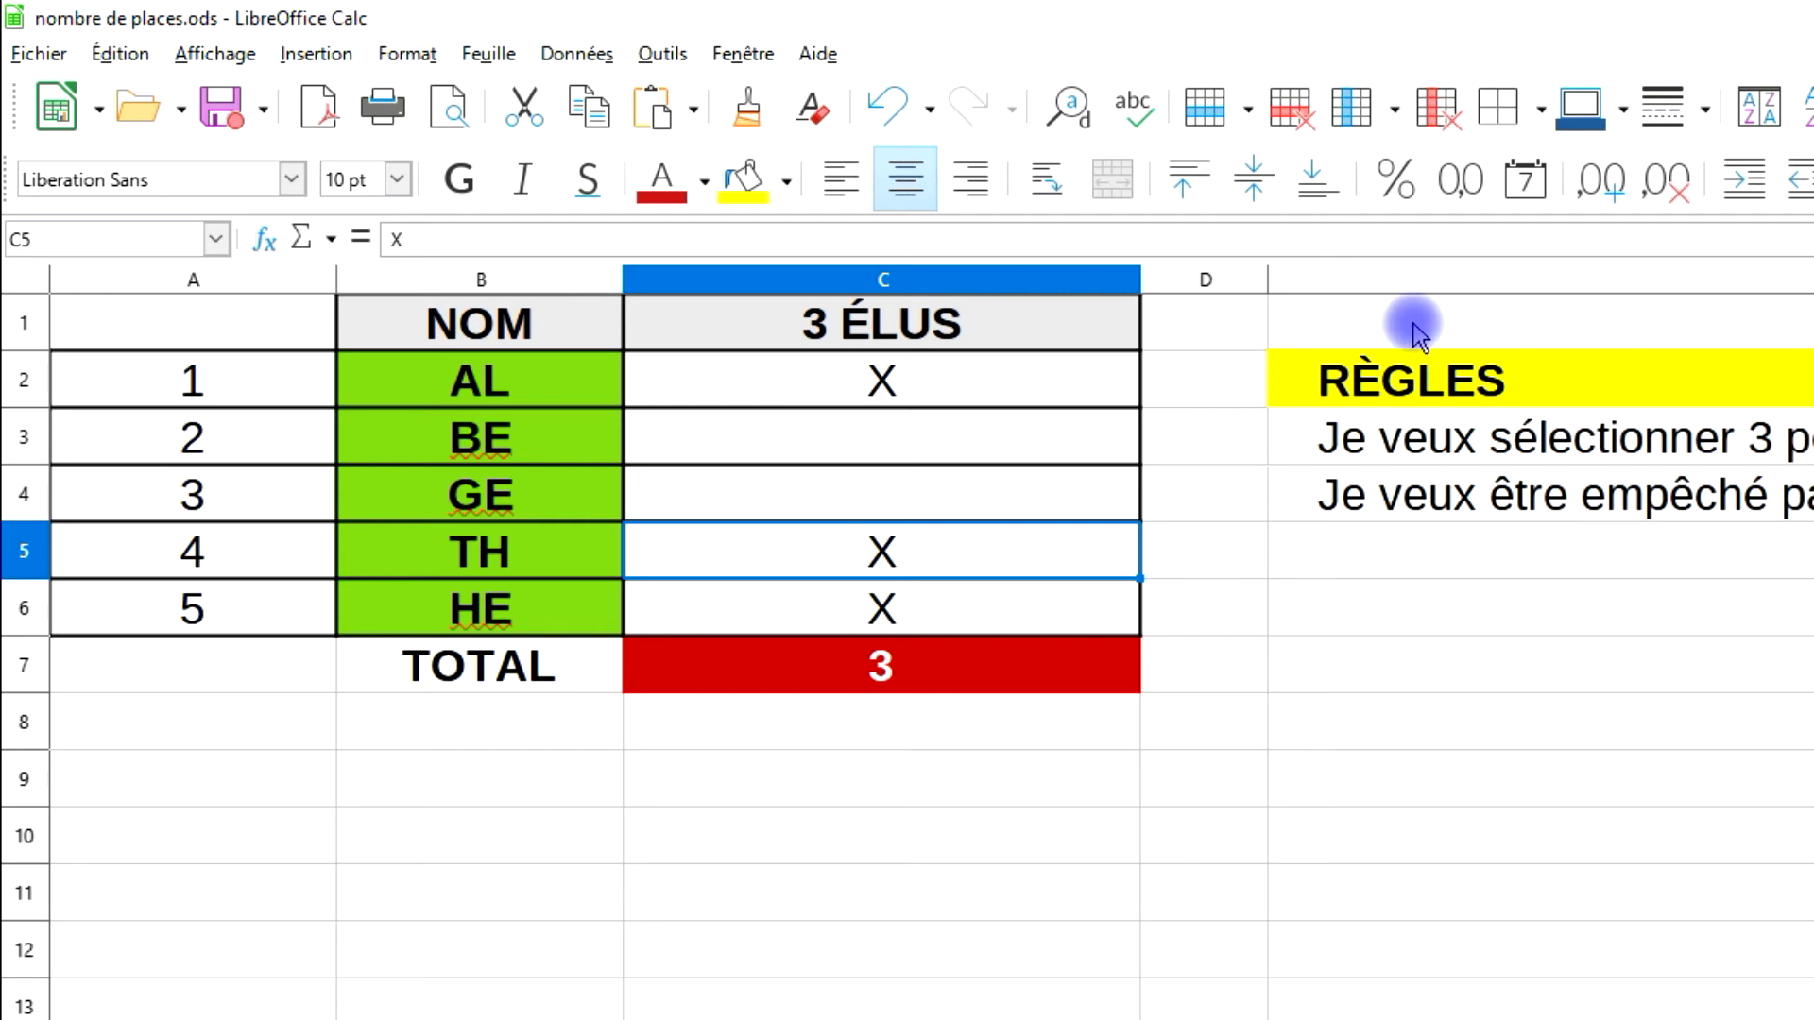
click(924, 610)
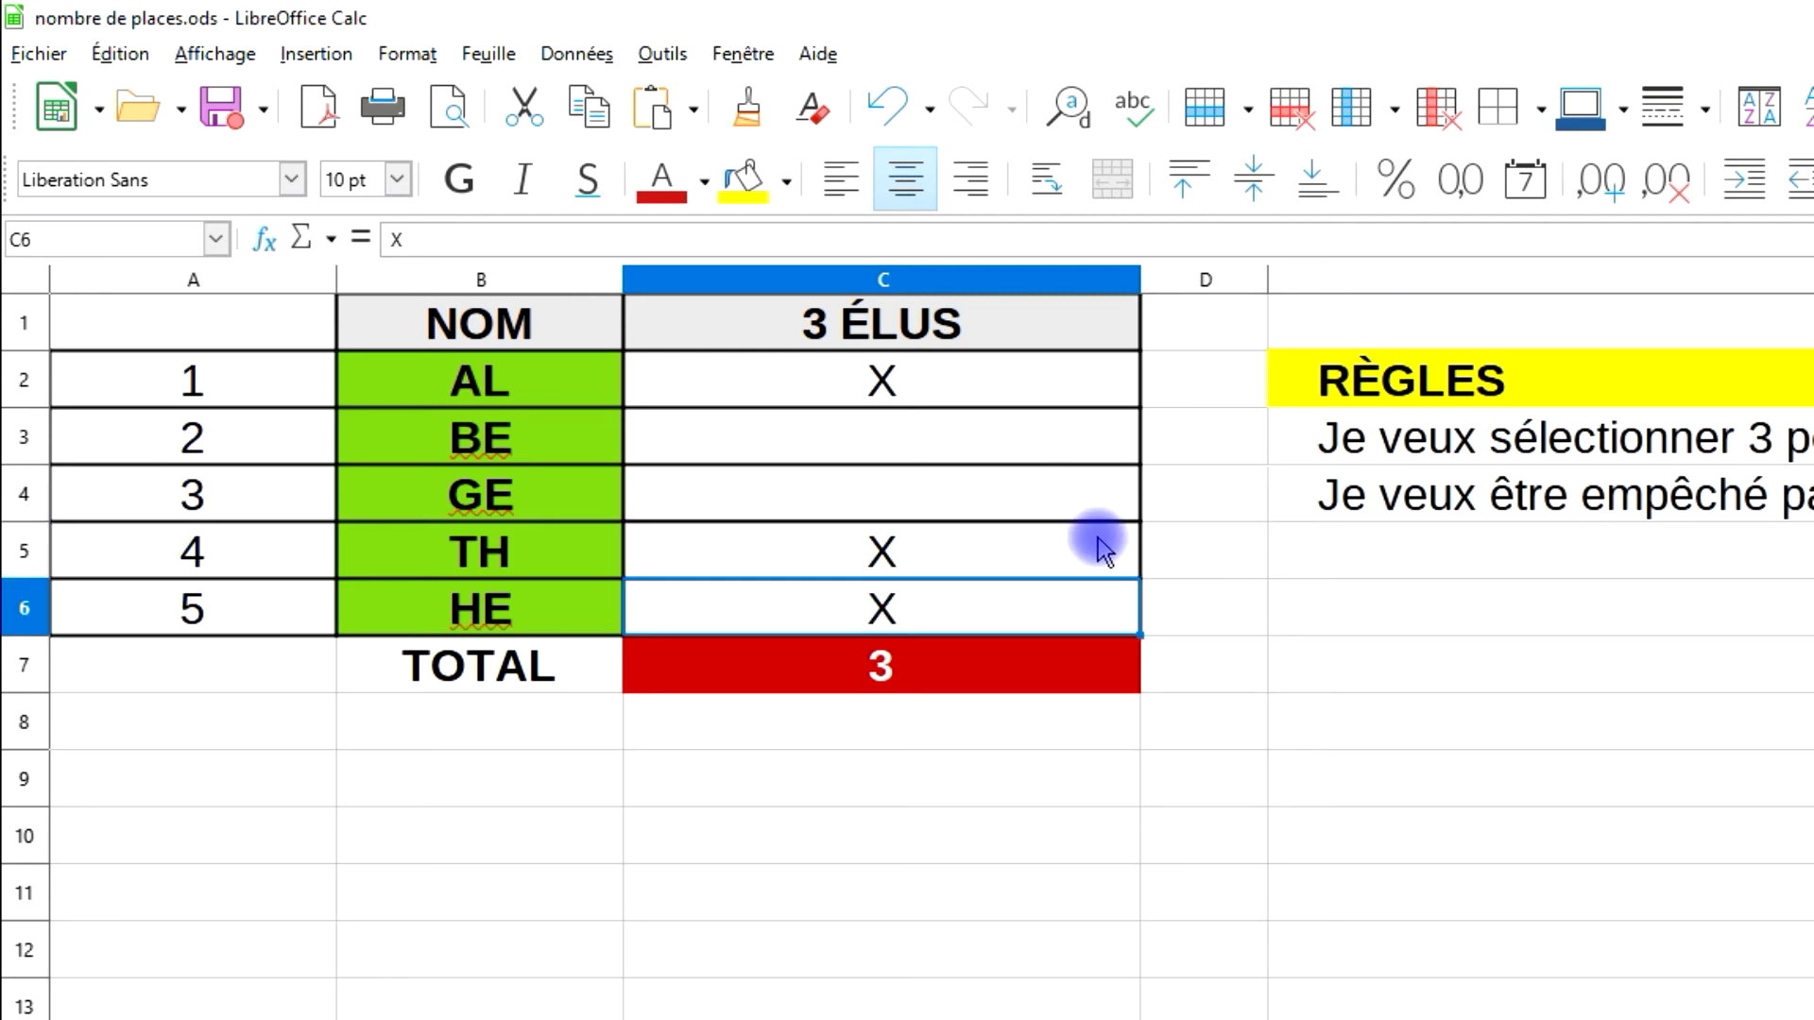
key(Delete)
click(875, 432)
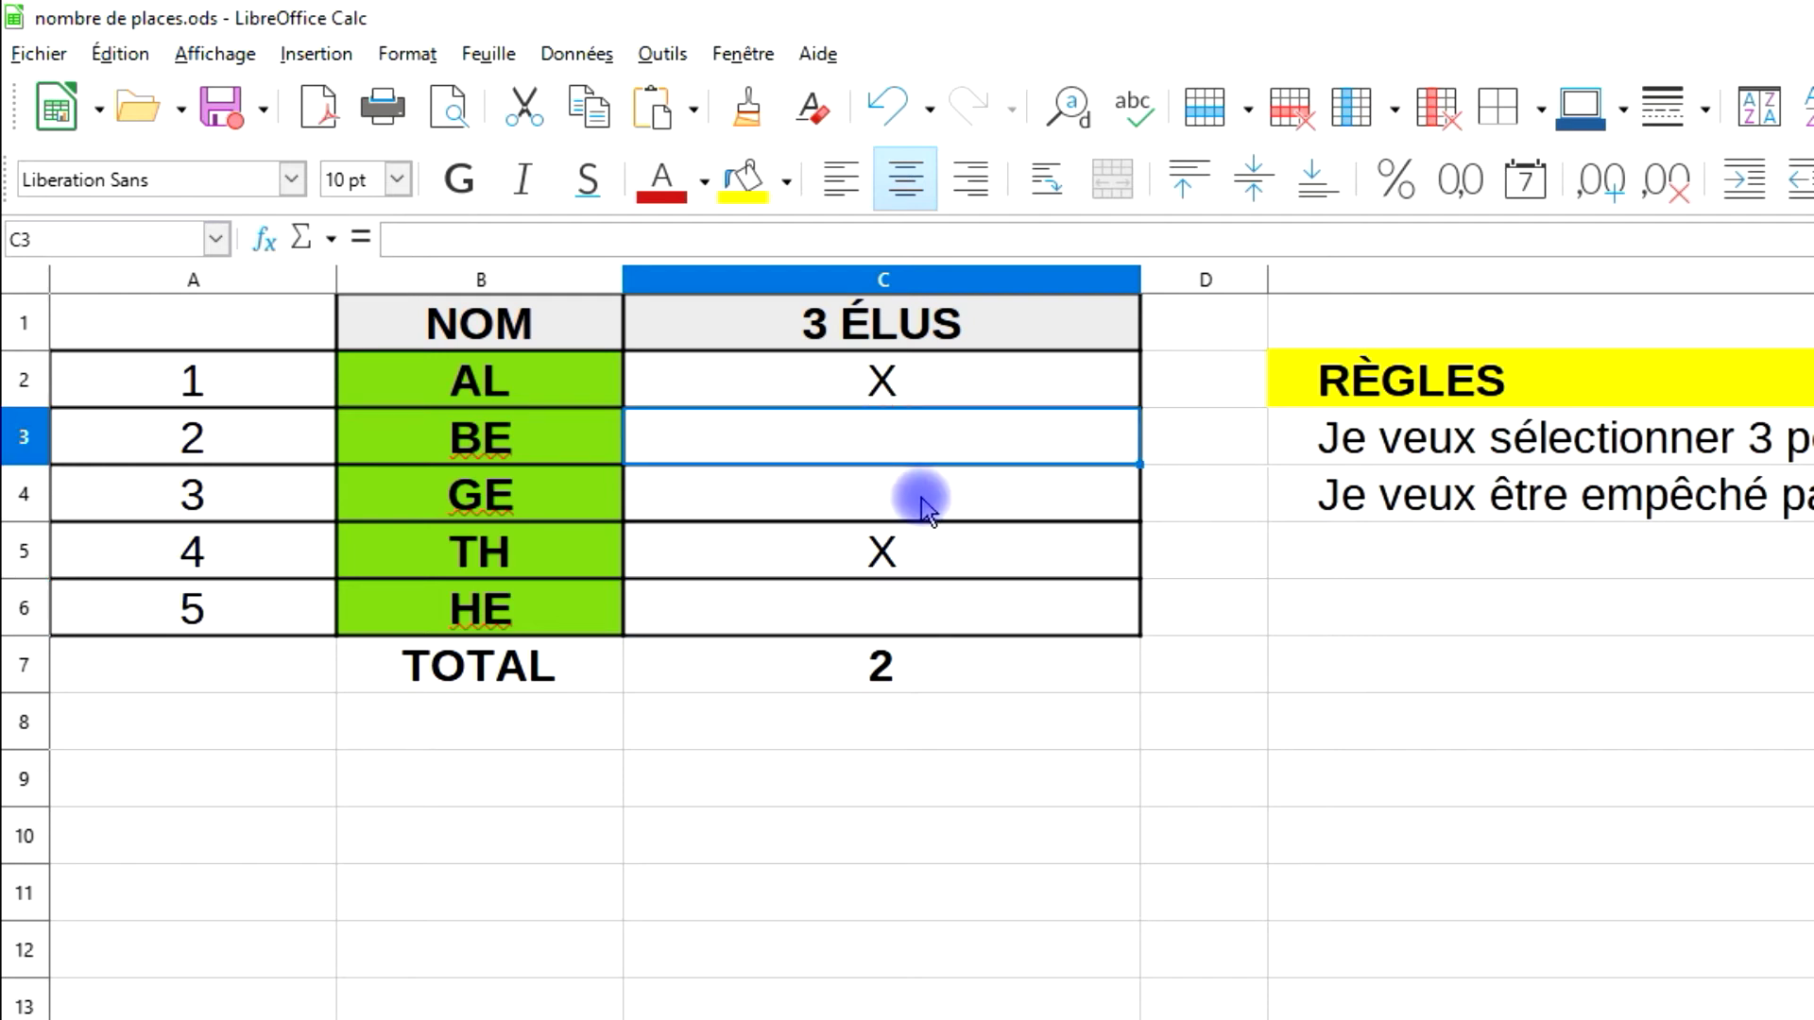
text(X)
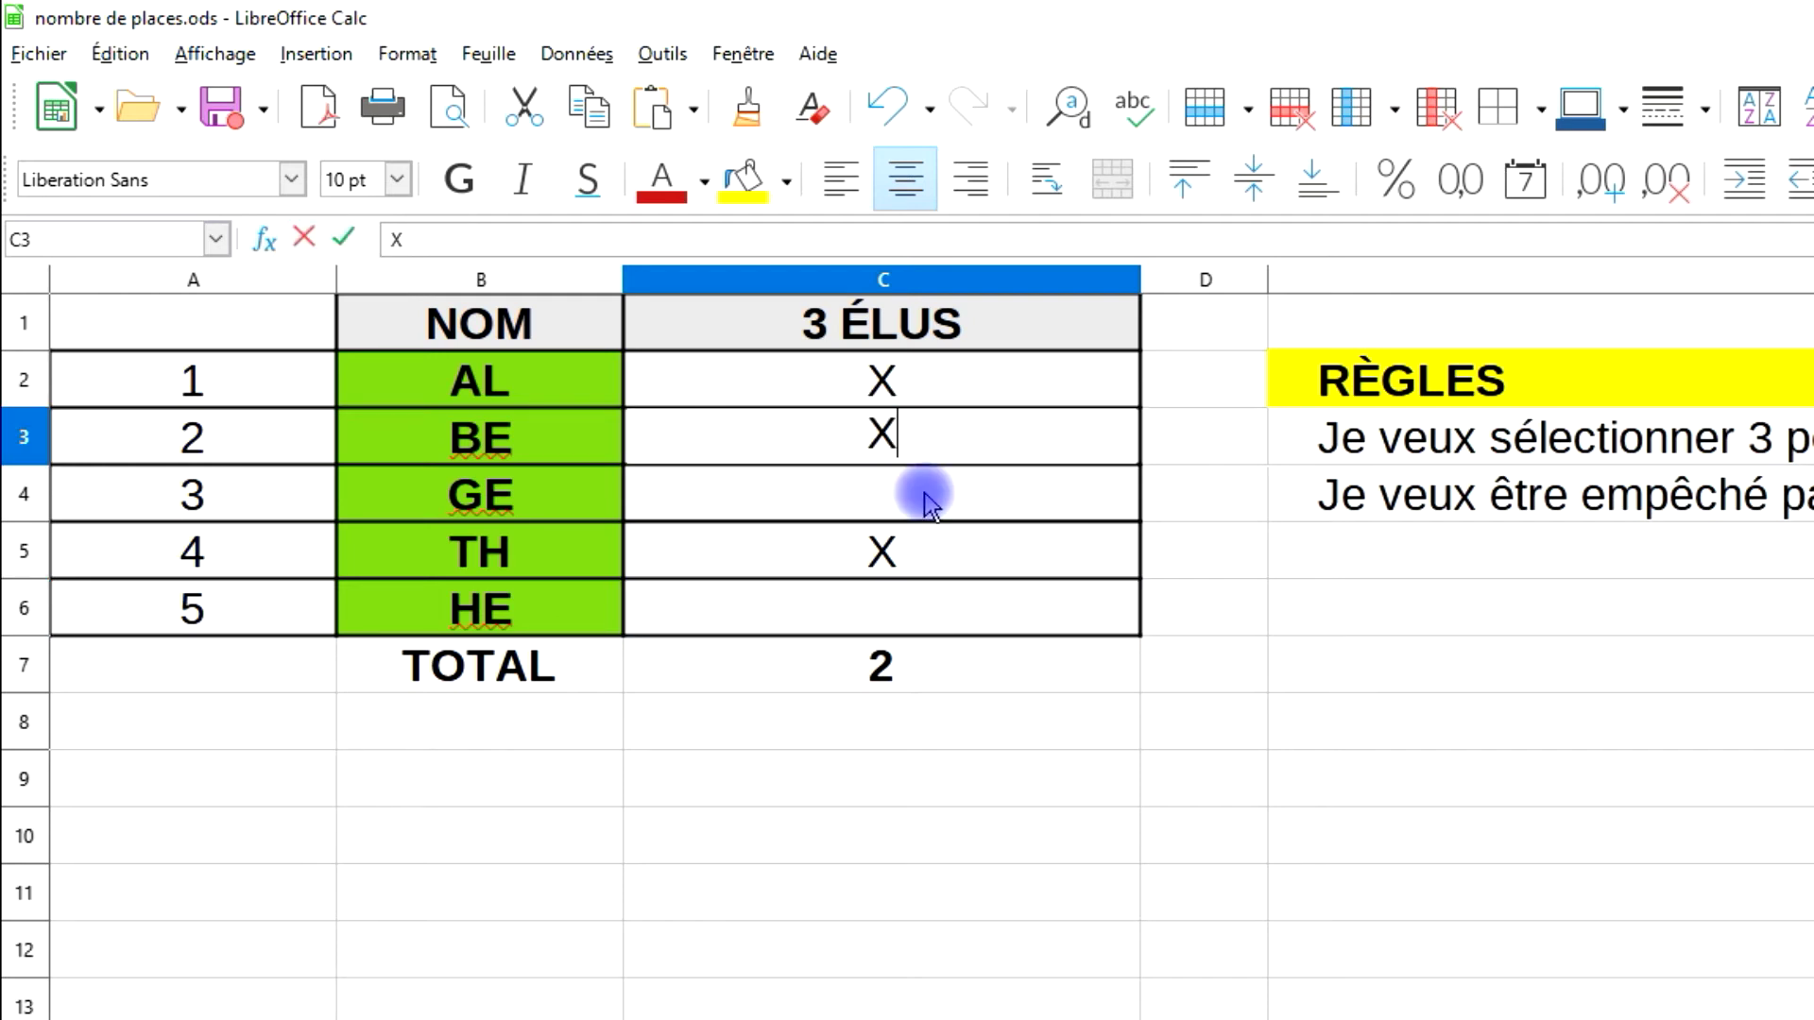
click(930, 500)
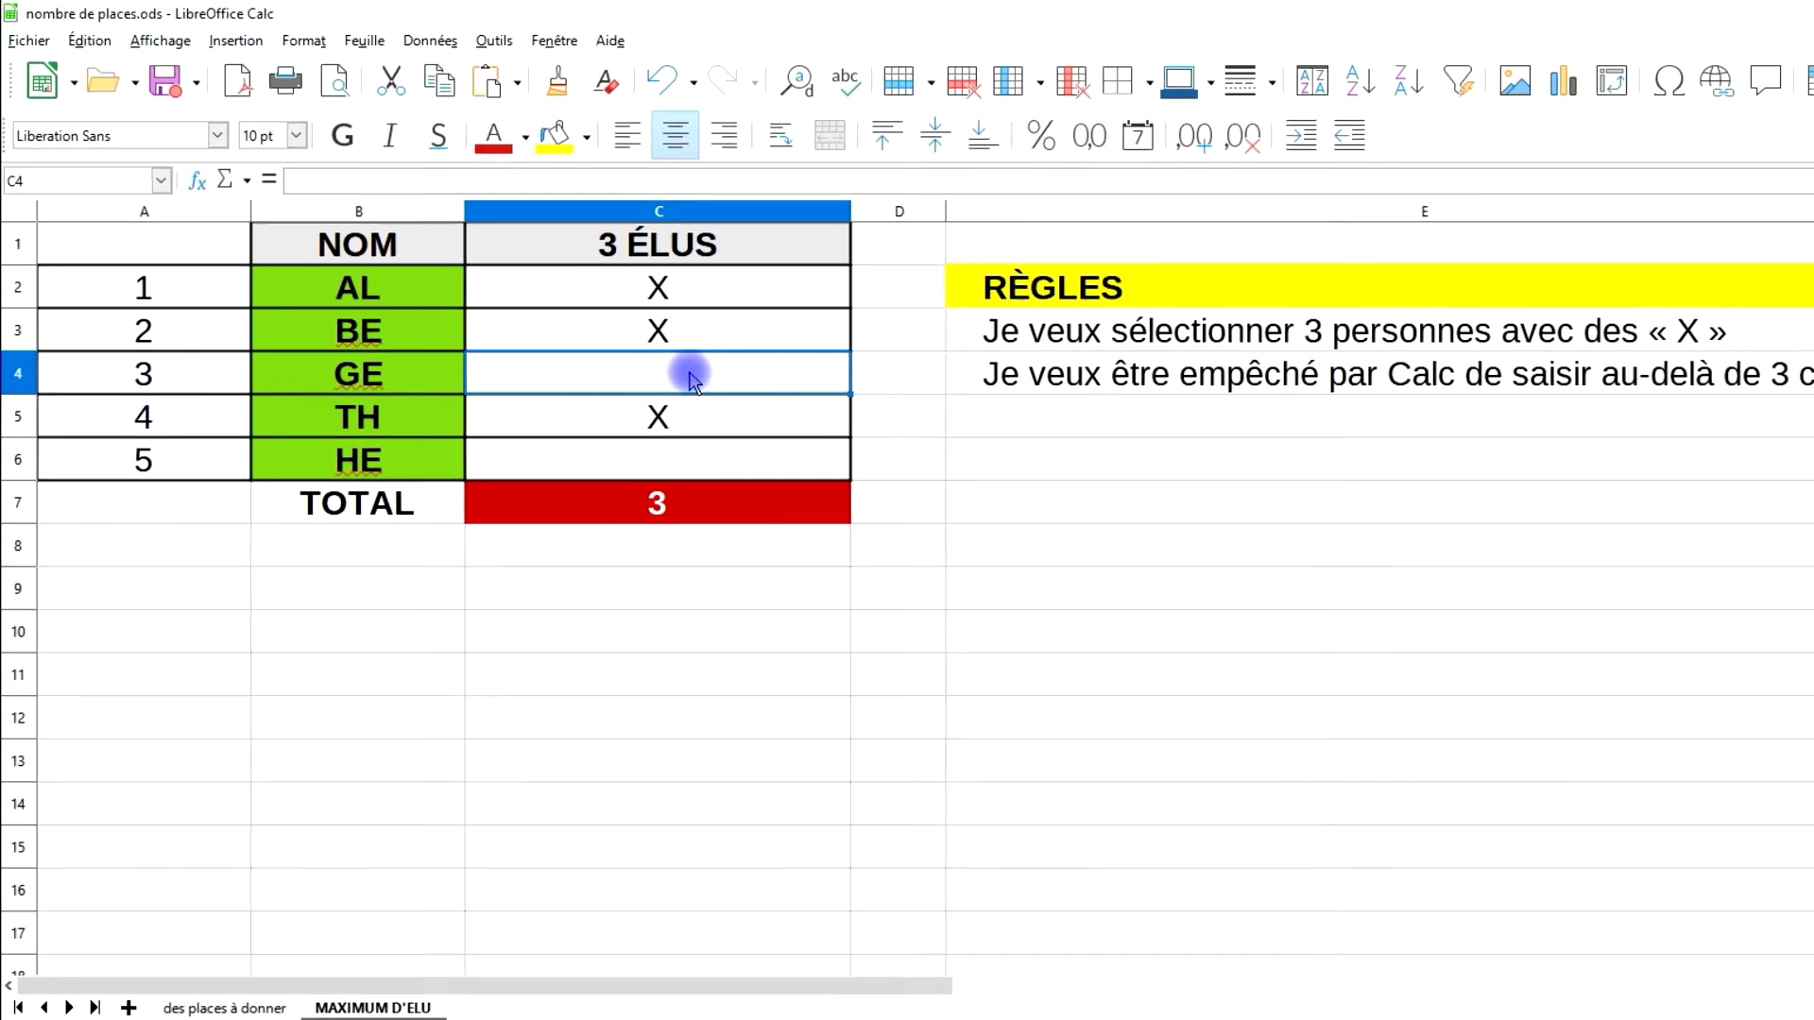
click(936, 392)
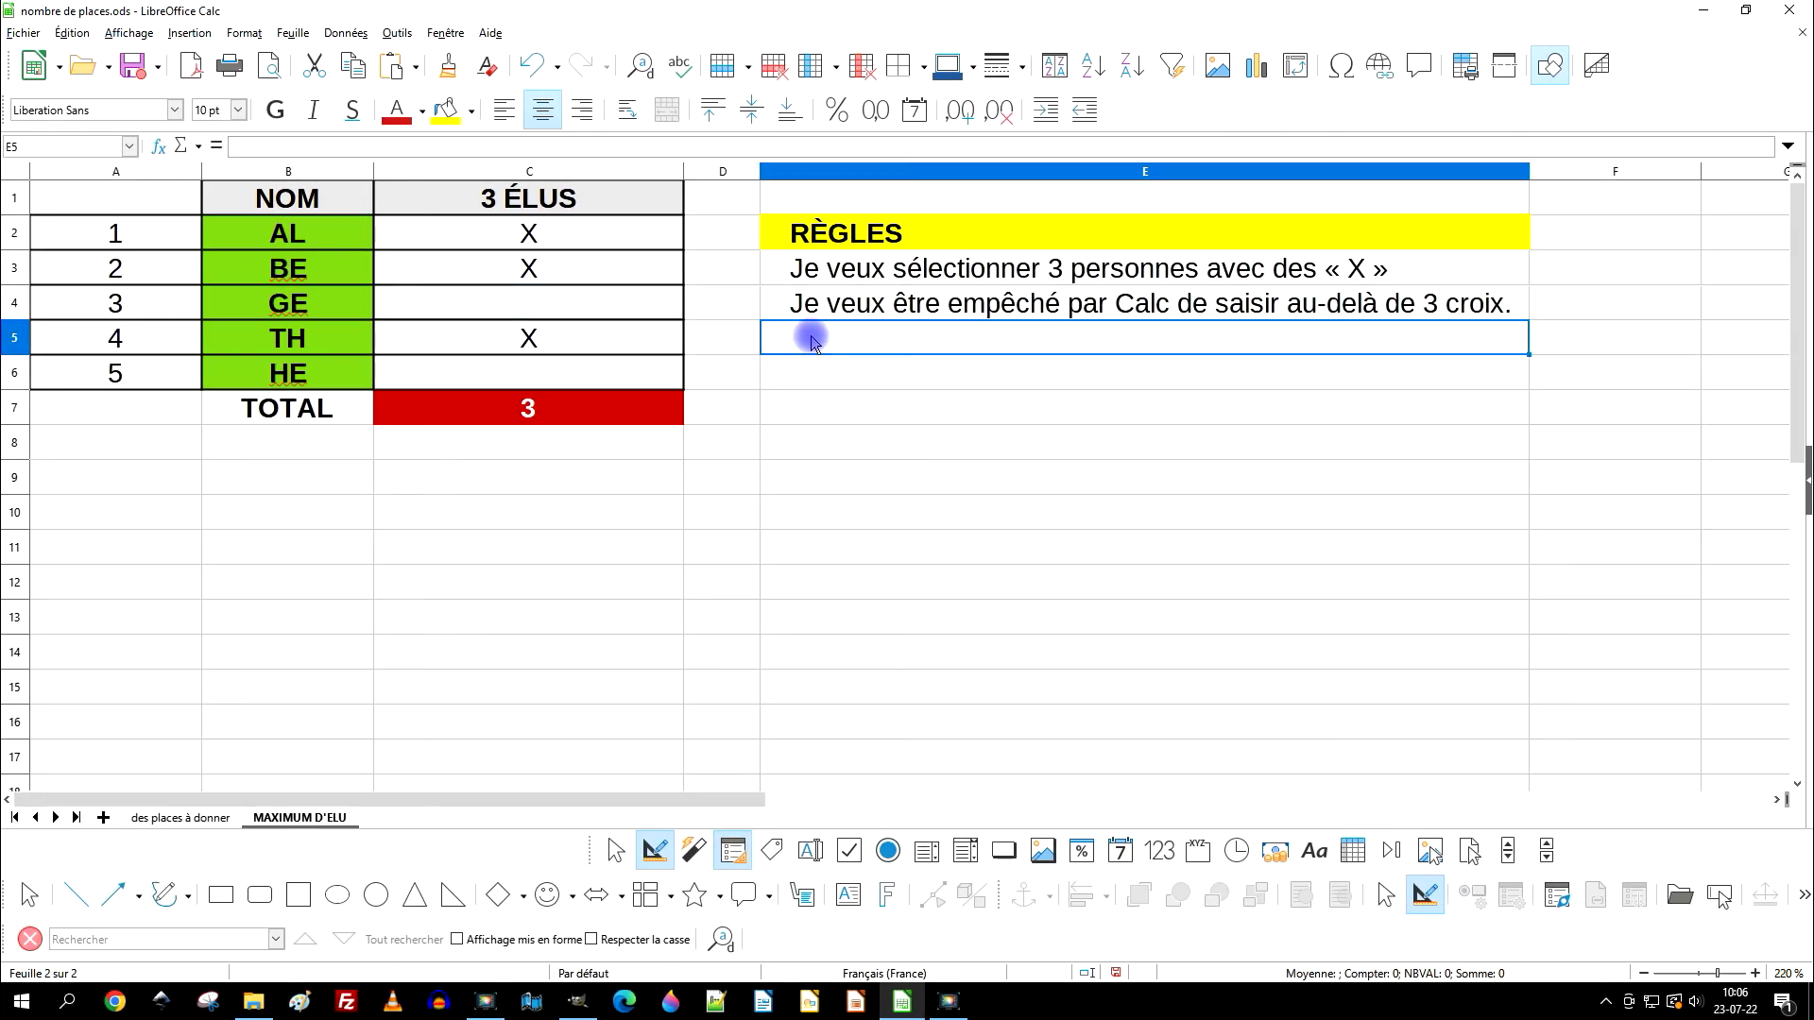
Change the TOTAL formula in C7 to =NB.SI(C2:C6;"1") so it counts 1s instead of X marks
click(537, 235)
click(539, 409)
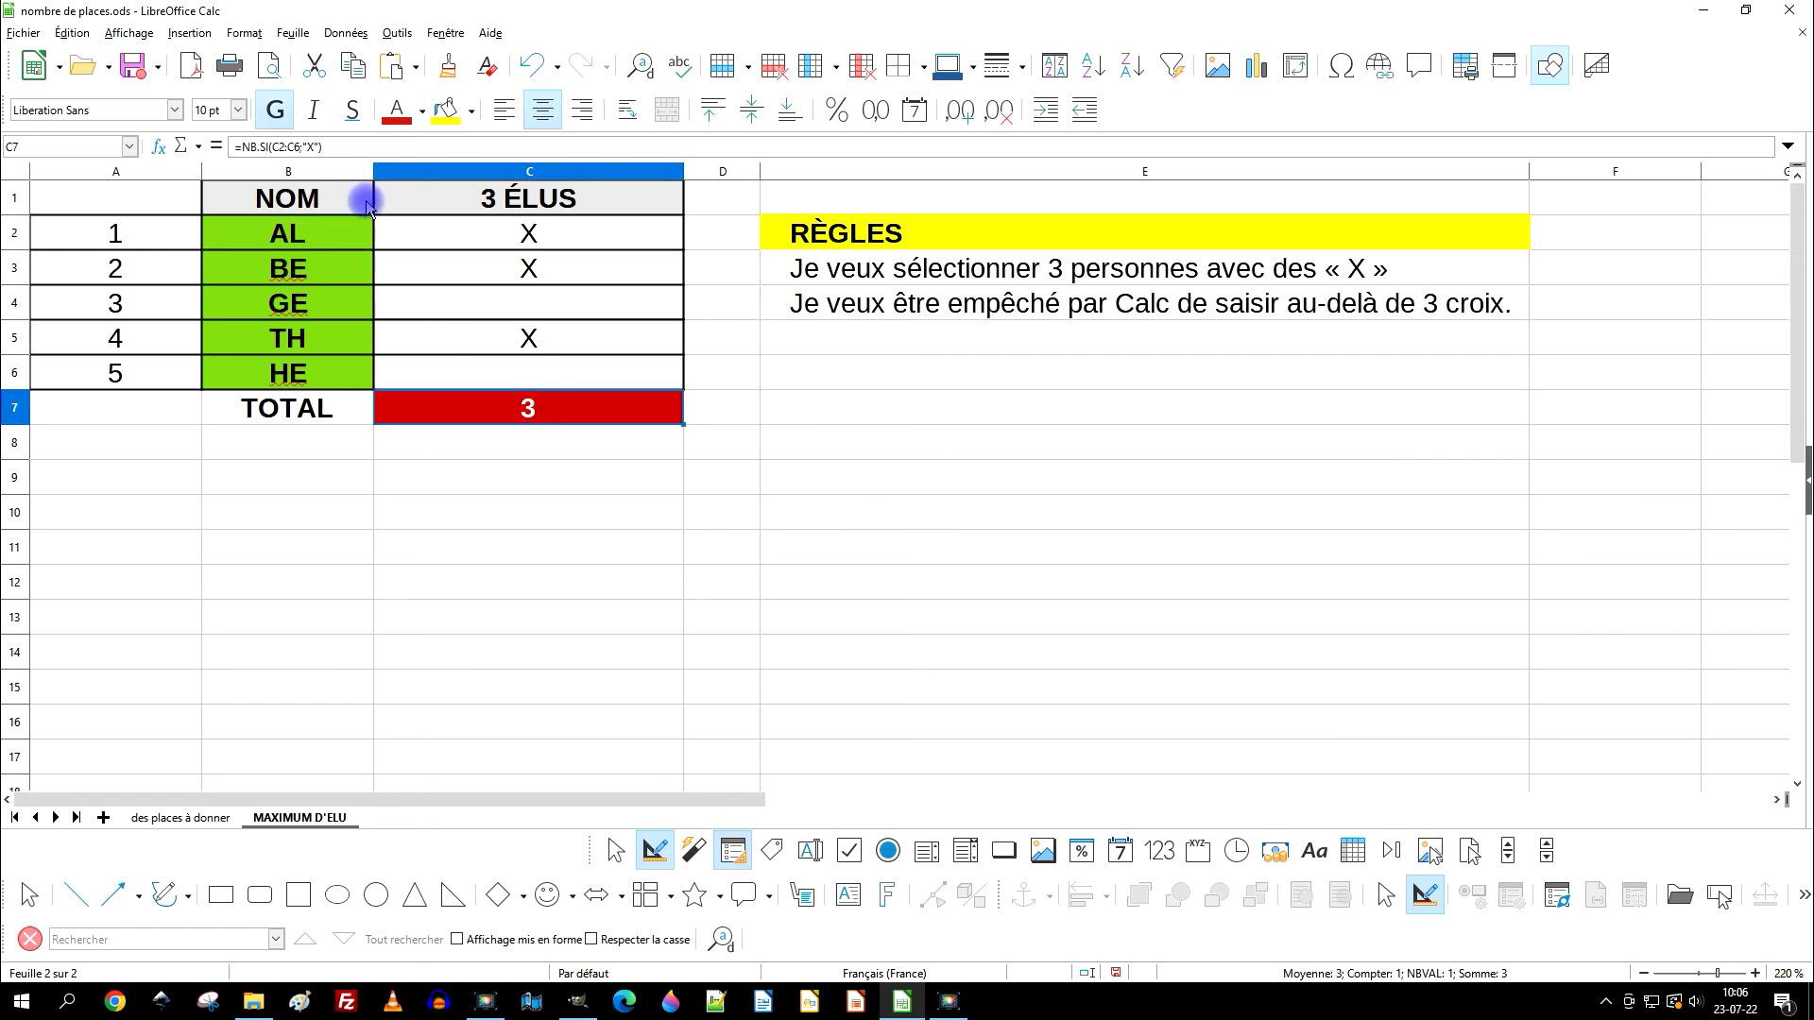
double_click(312, 146)
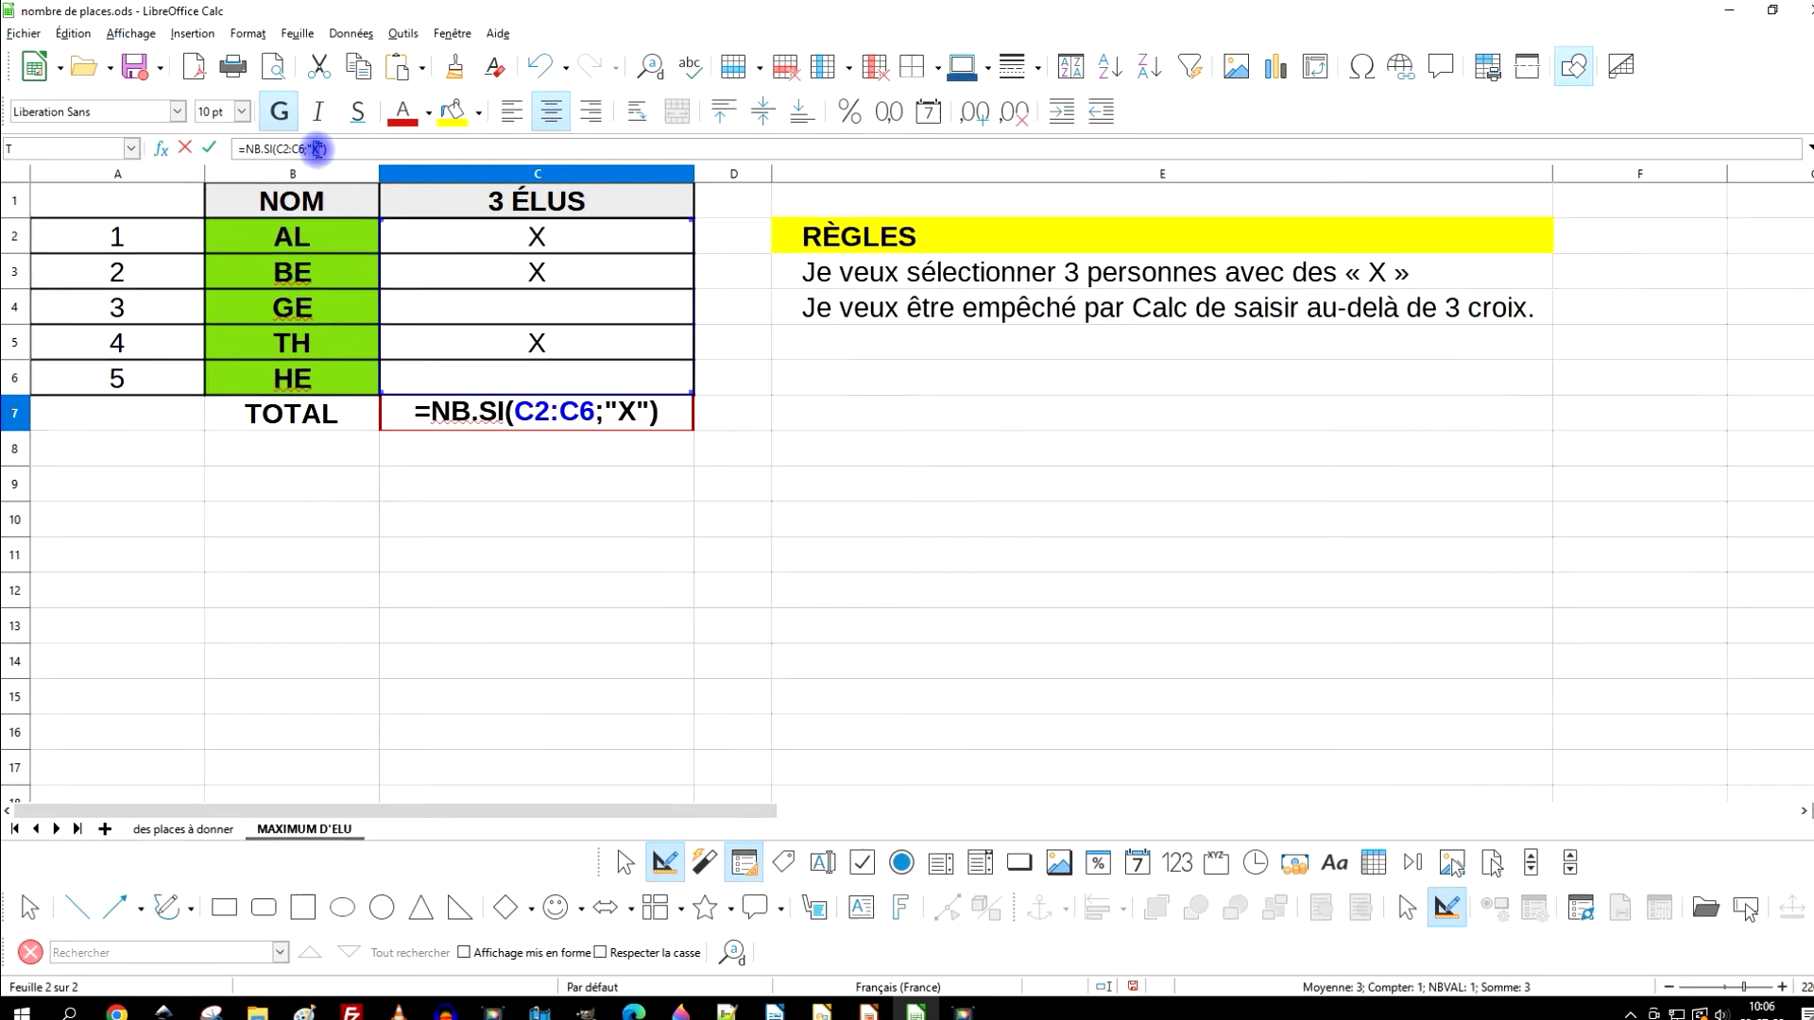
text(1)
key(Return)
key(Up)
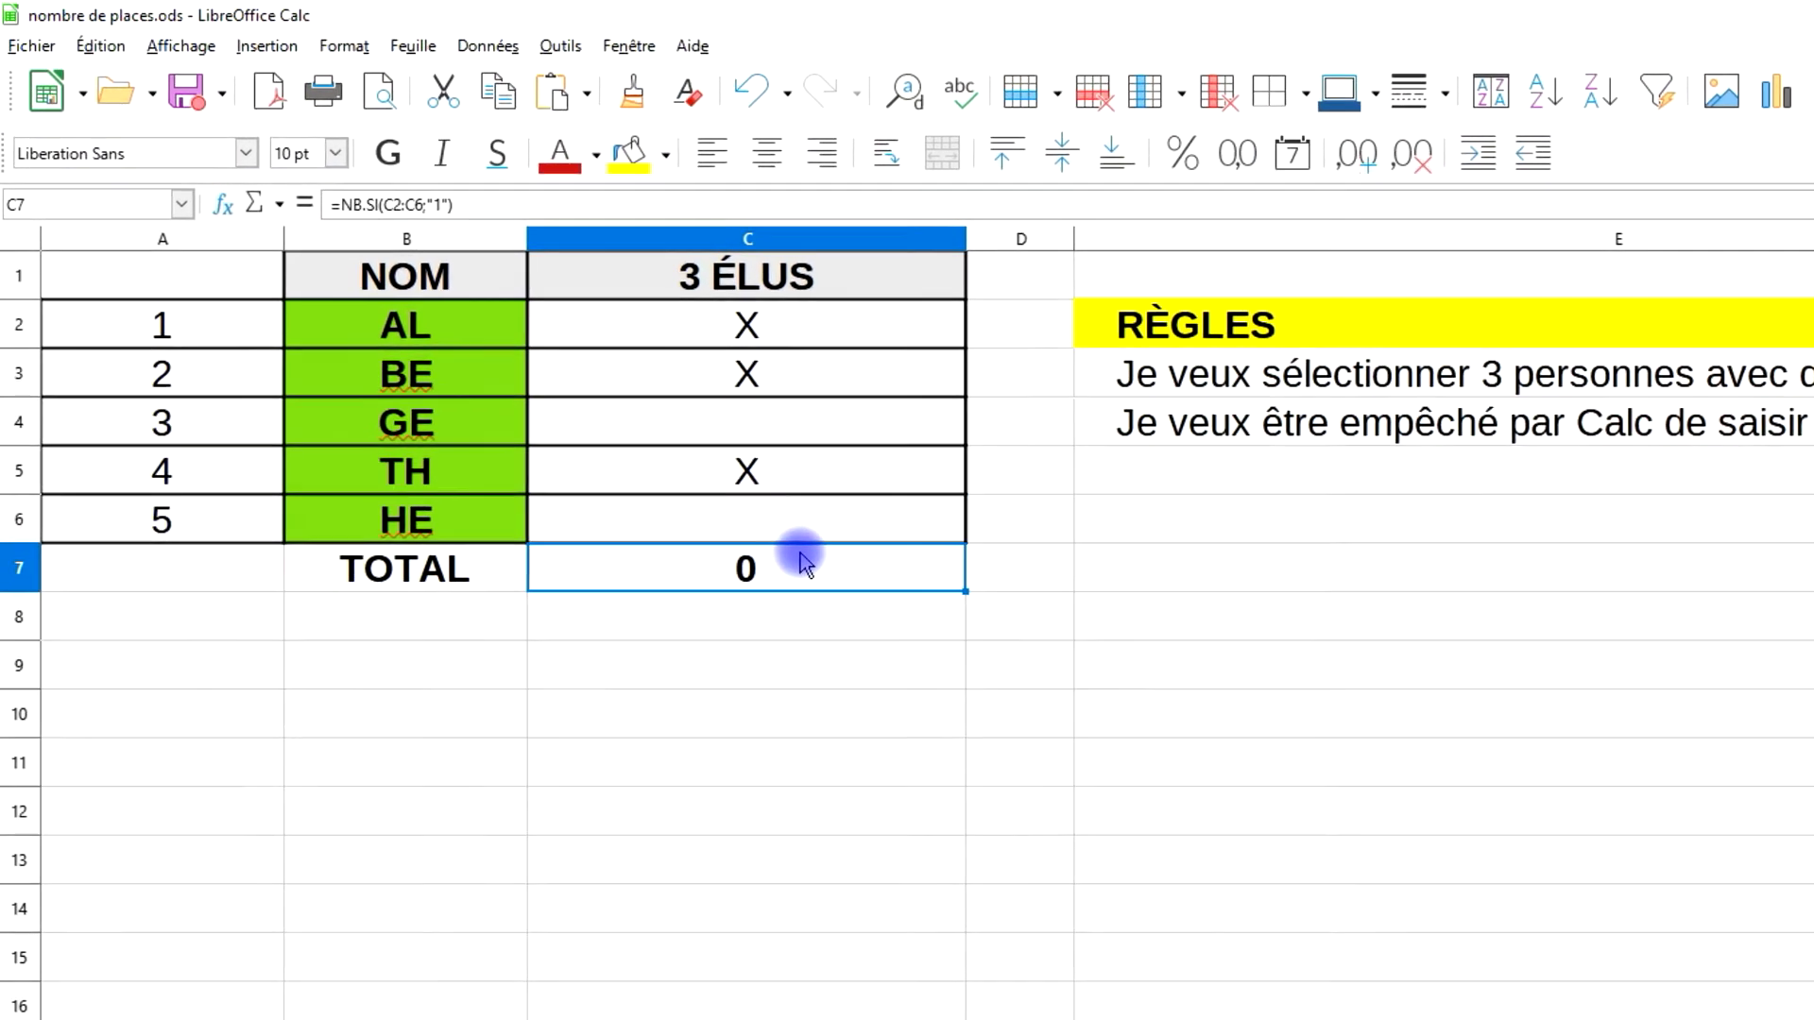
double_click(753, 578)
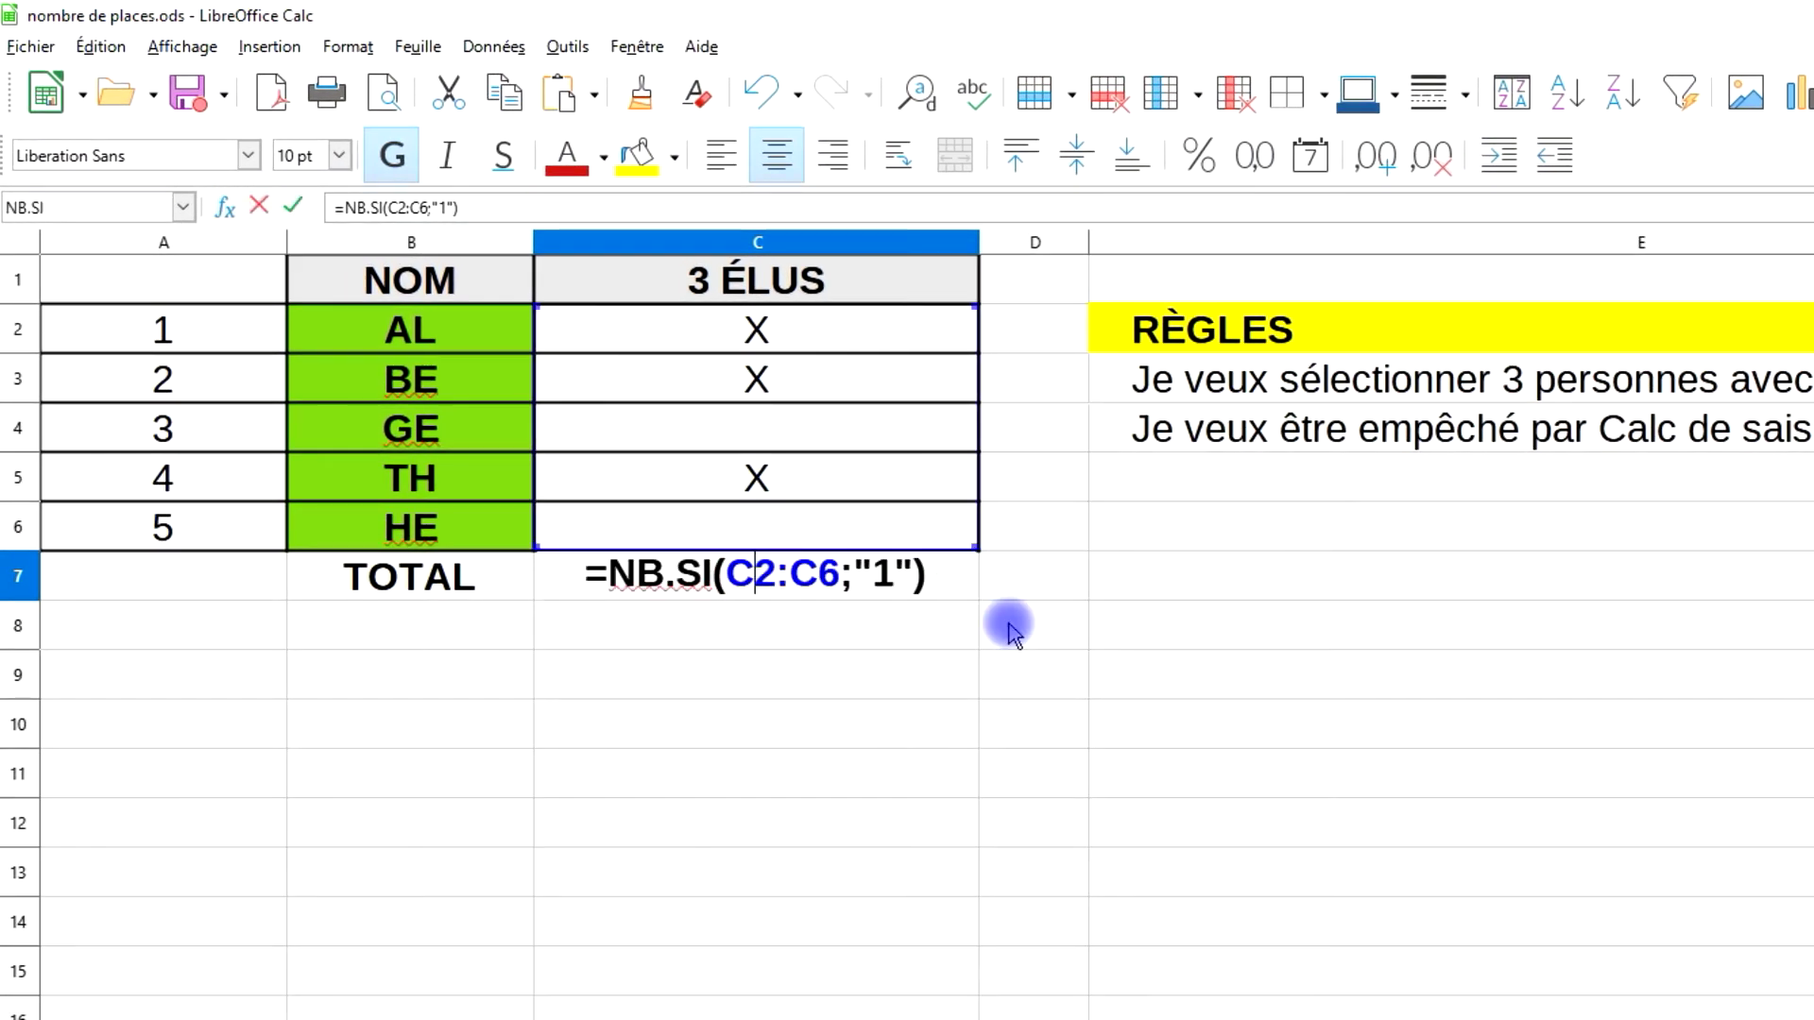
click(864, 574)
click(865, 588)
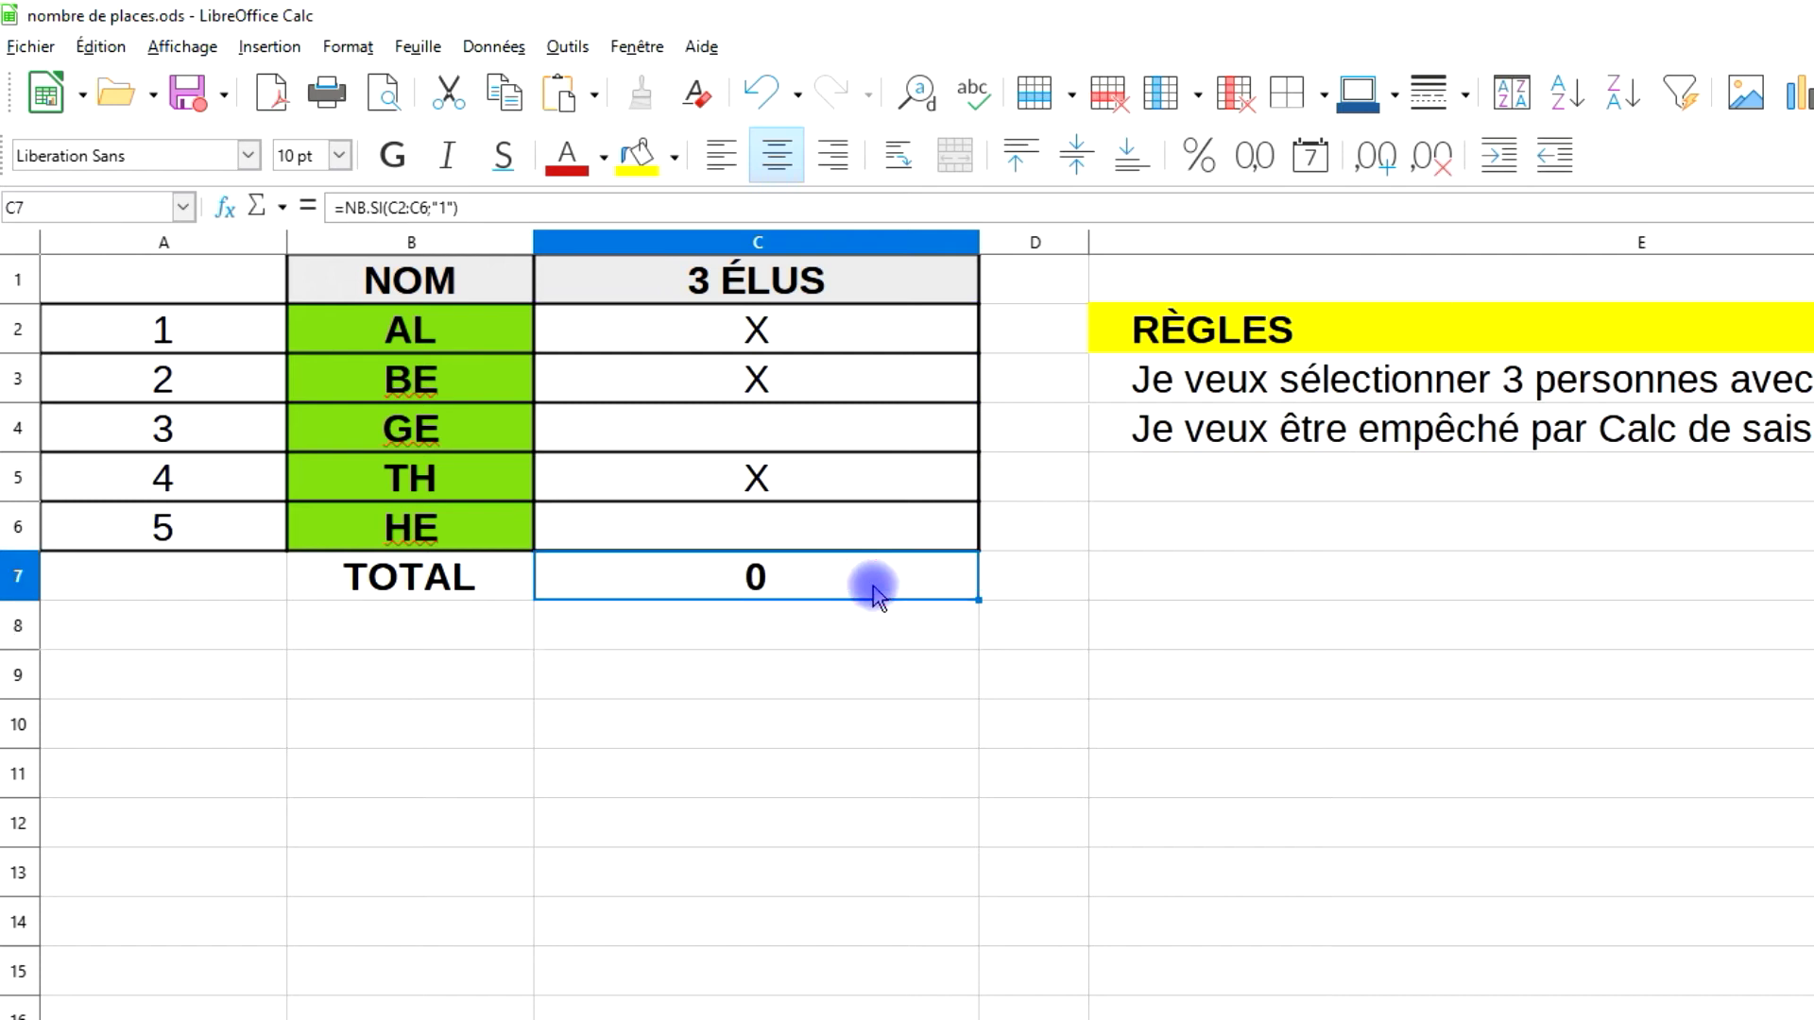
Change the custom validity formula for C2:C6 to NB.SI($C$2:$C$6;"1")<=3 and apply it
click(684, 516)
drag(684, 516, 689, 332)
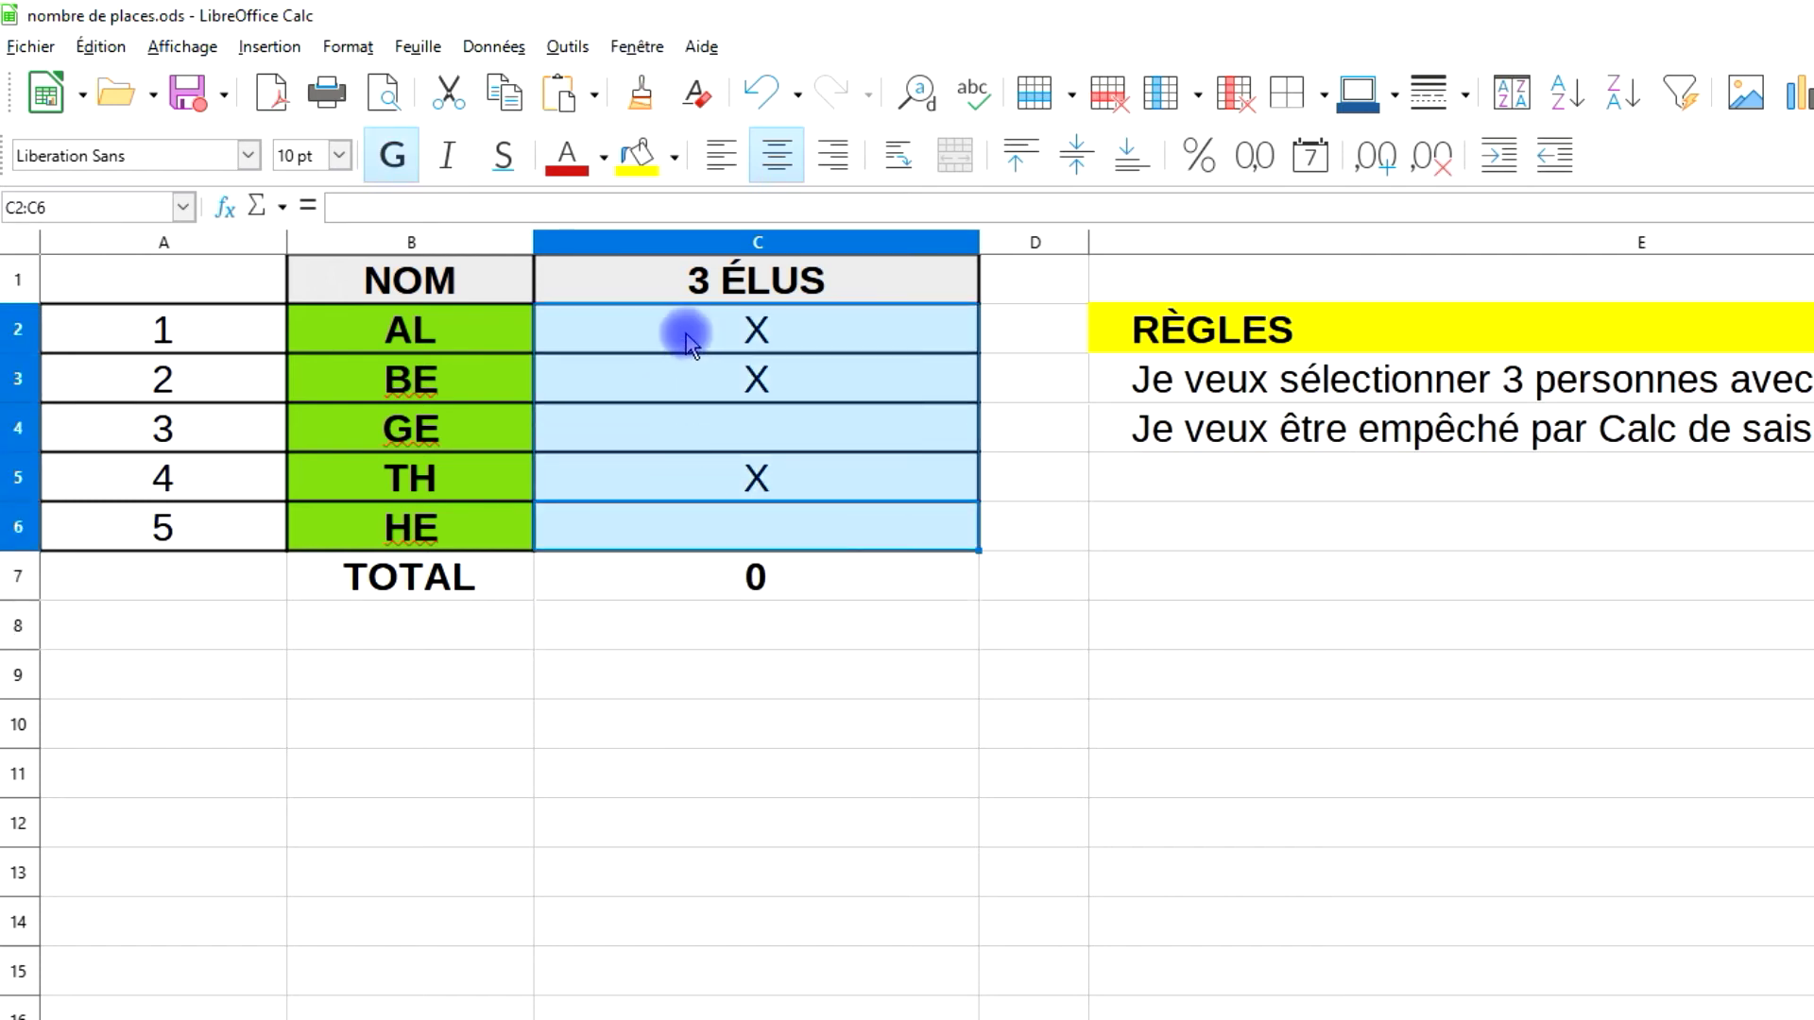
click(494, 46)
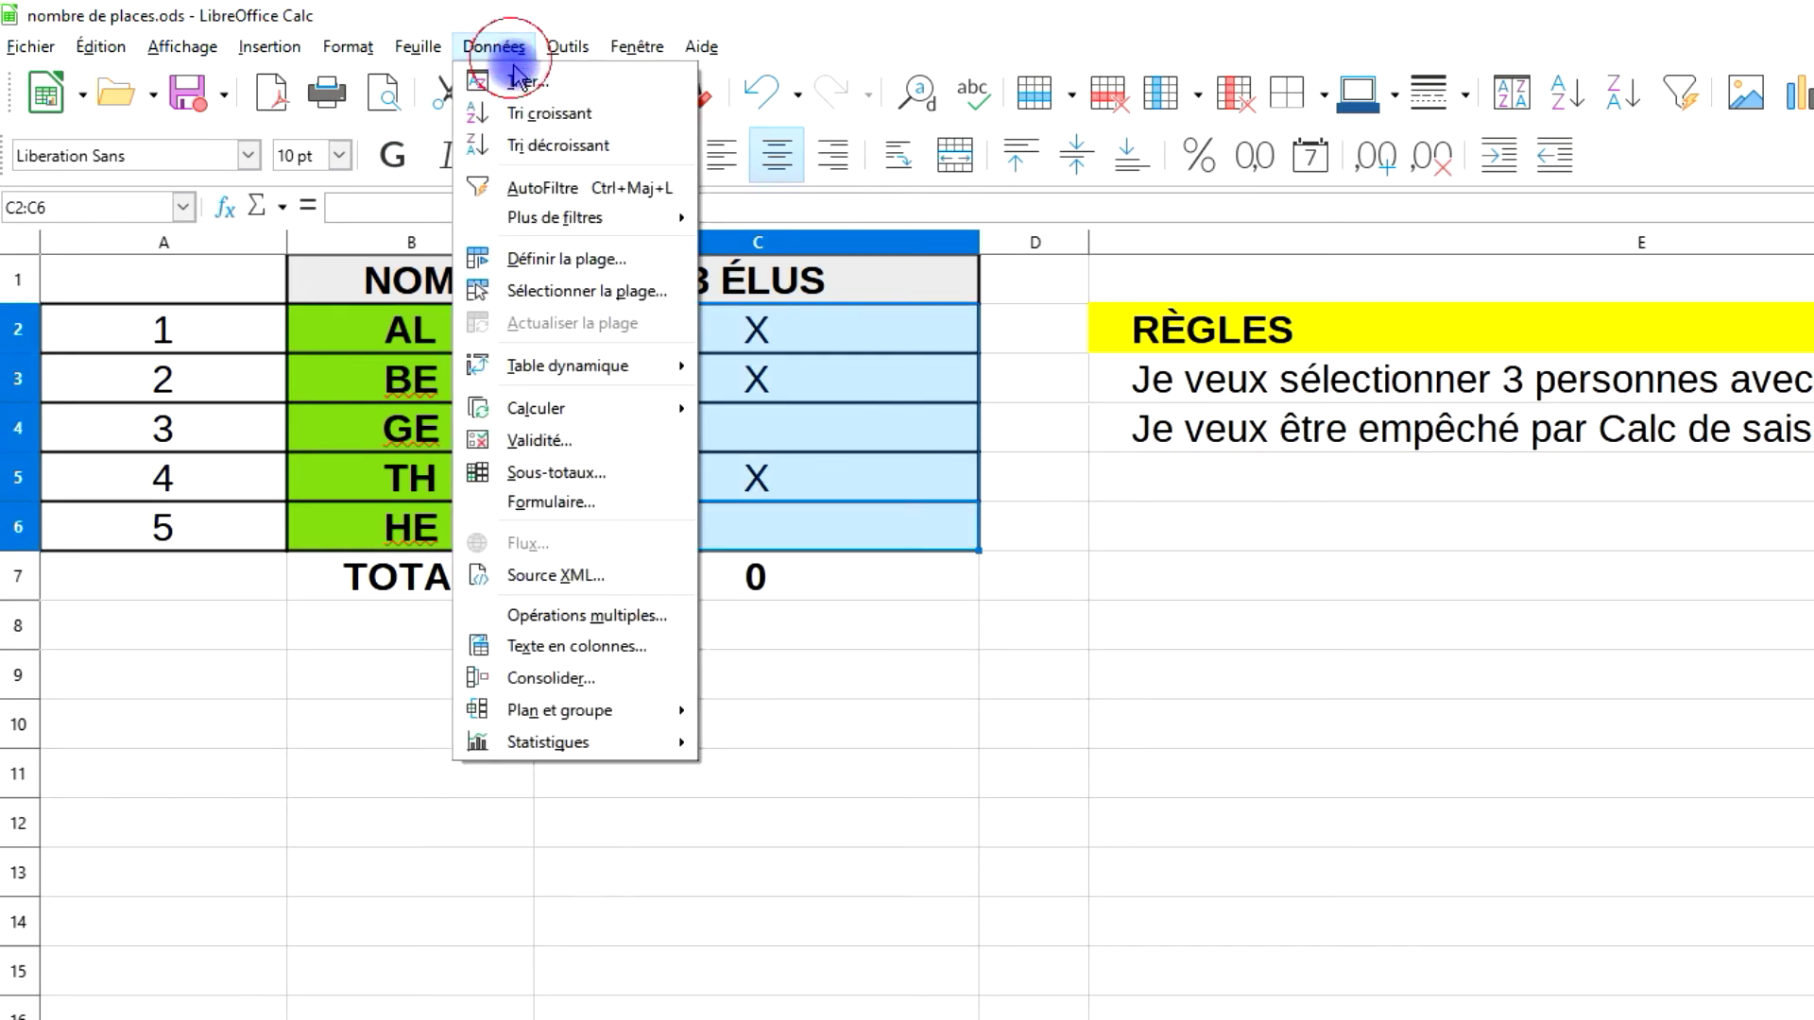
click(599, 451)
click(1051, 463)
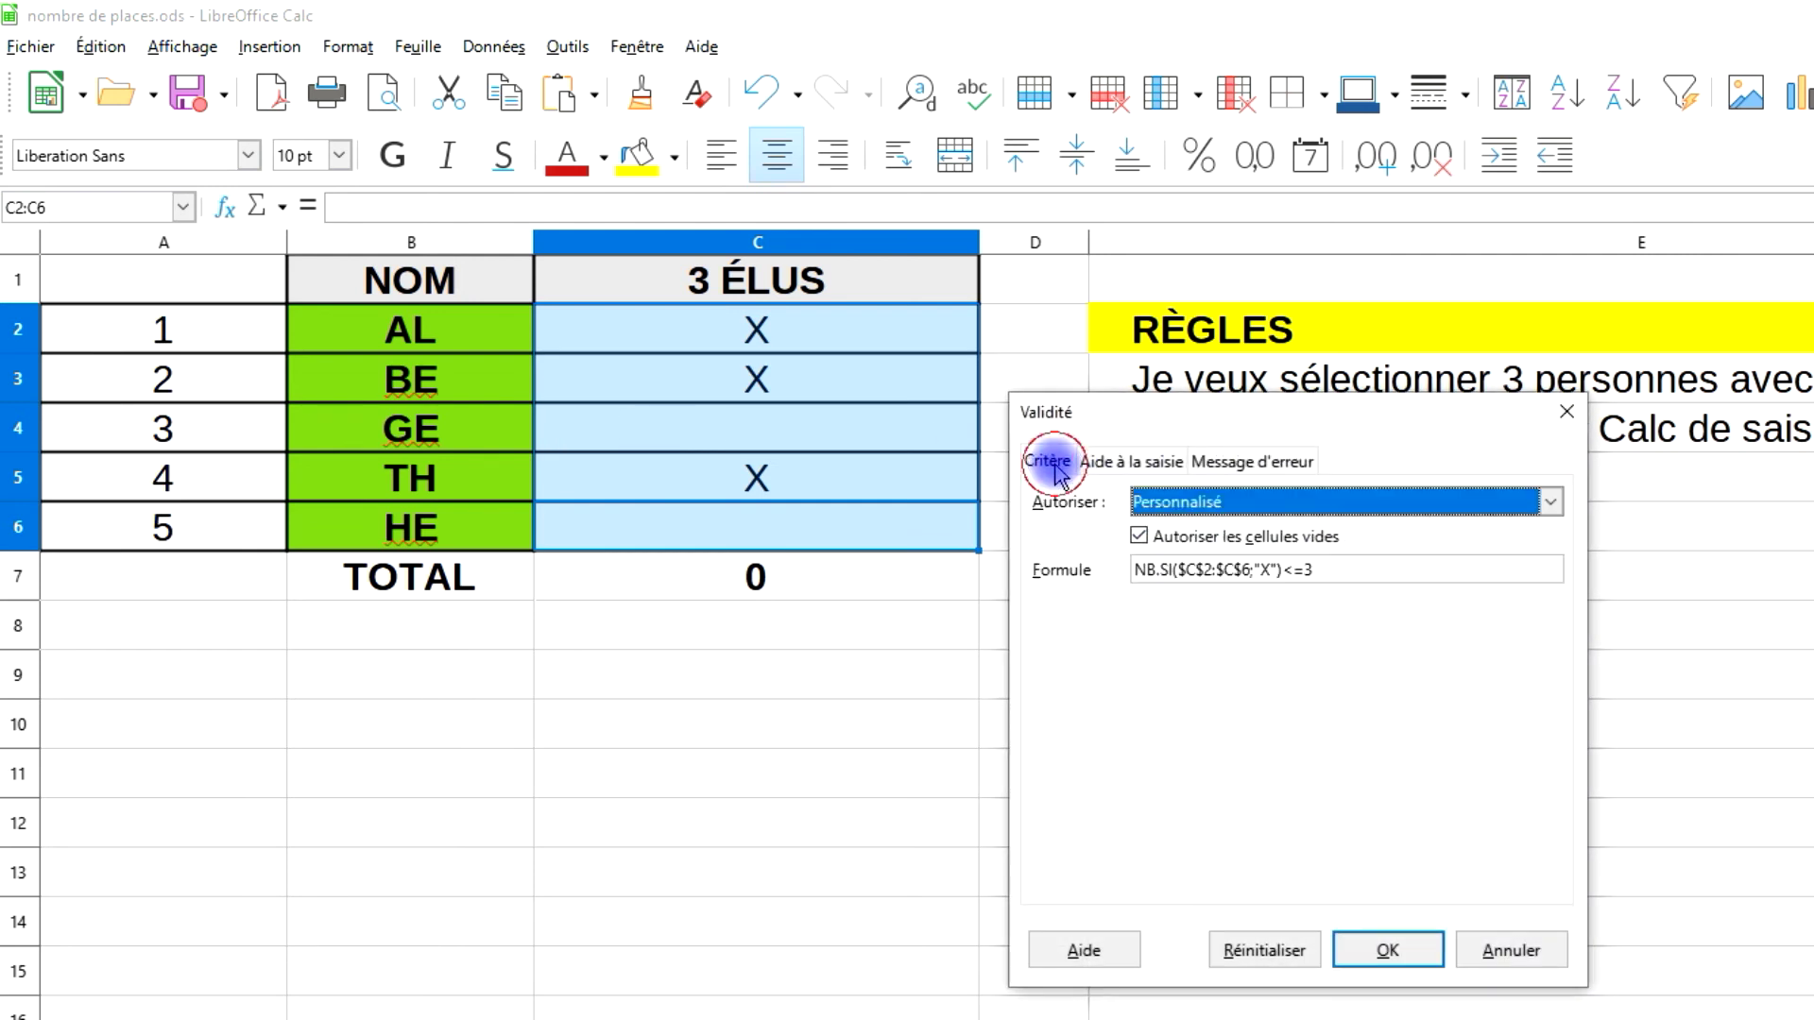
click(1323, 568)
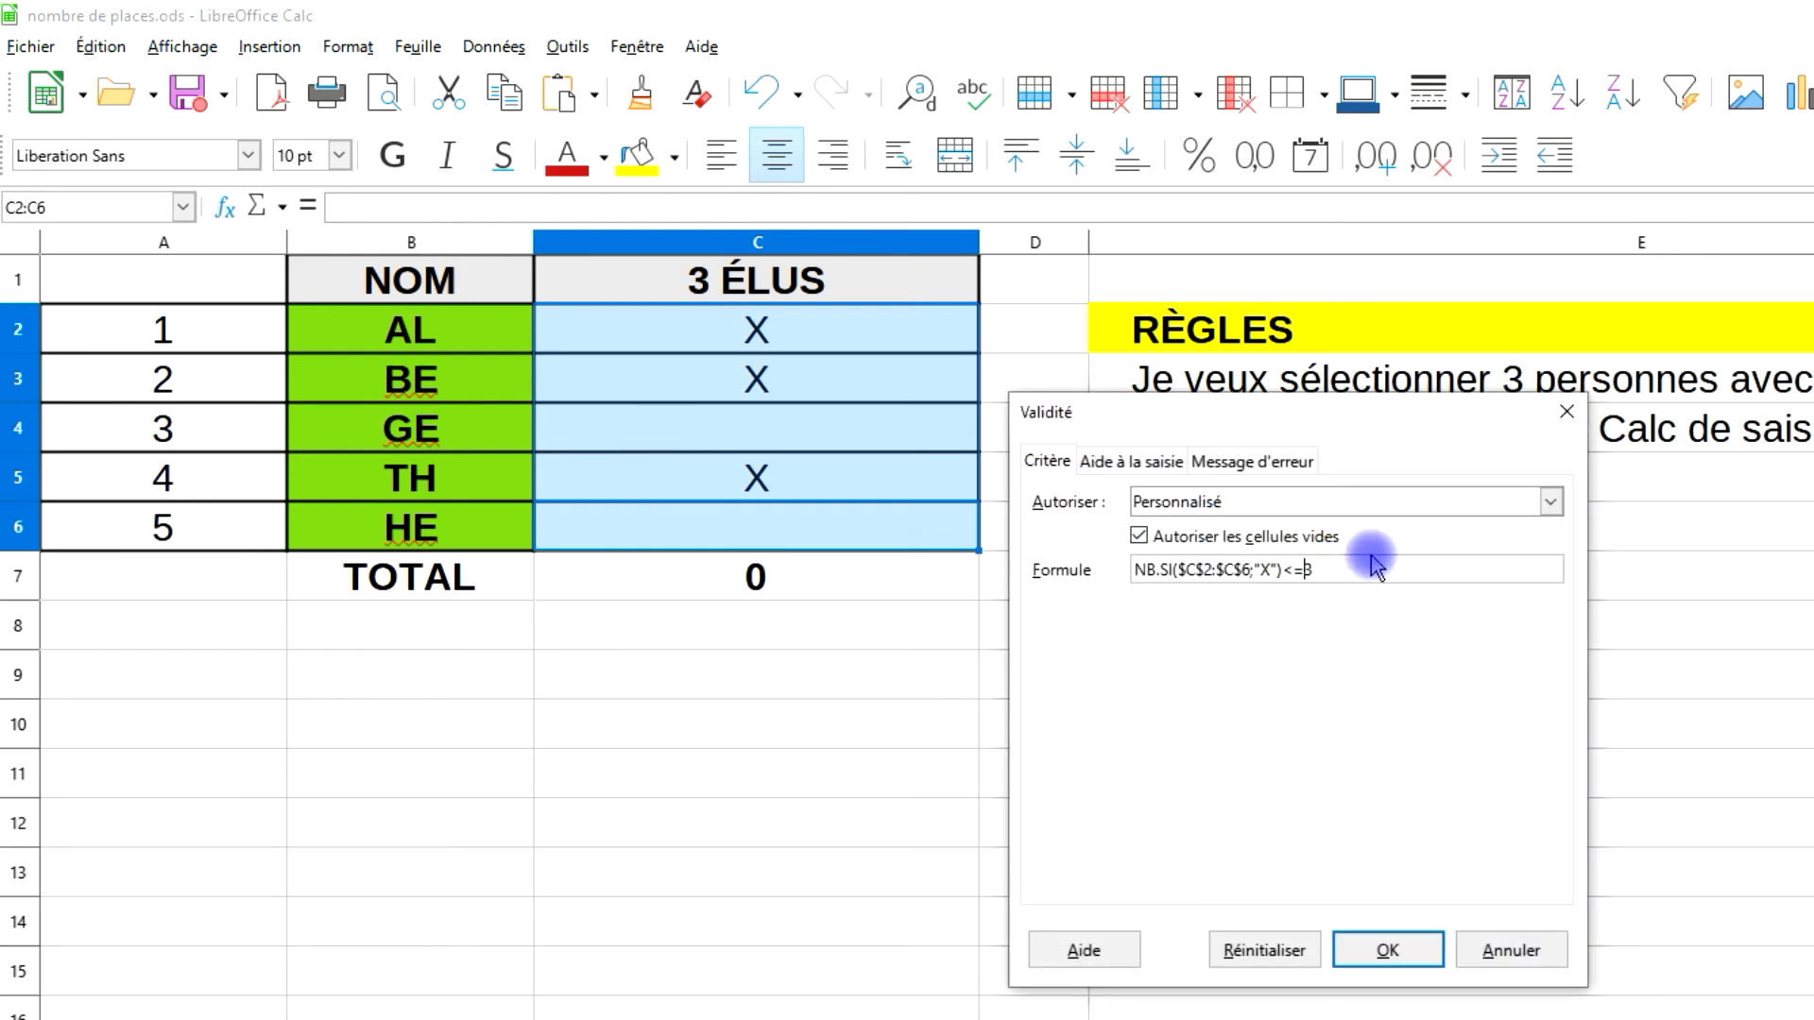
click(1275, 569)
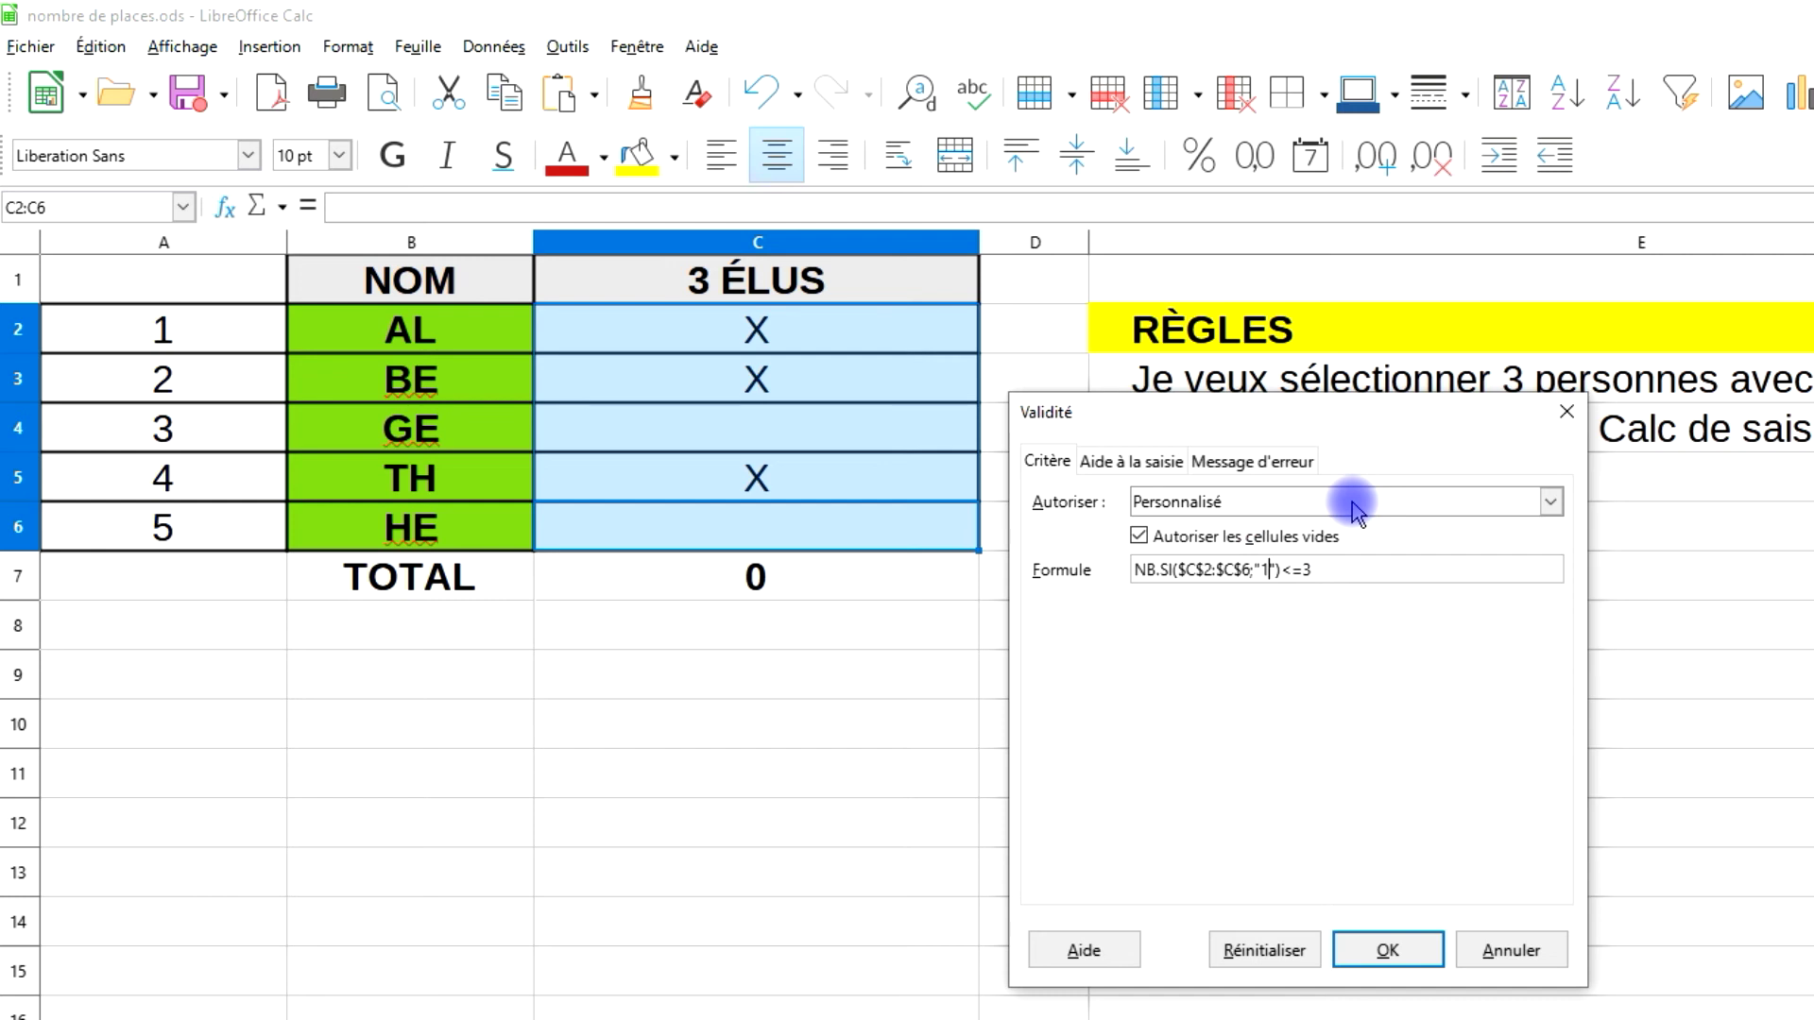
click(1387, 945)
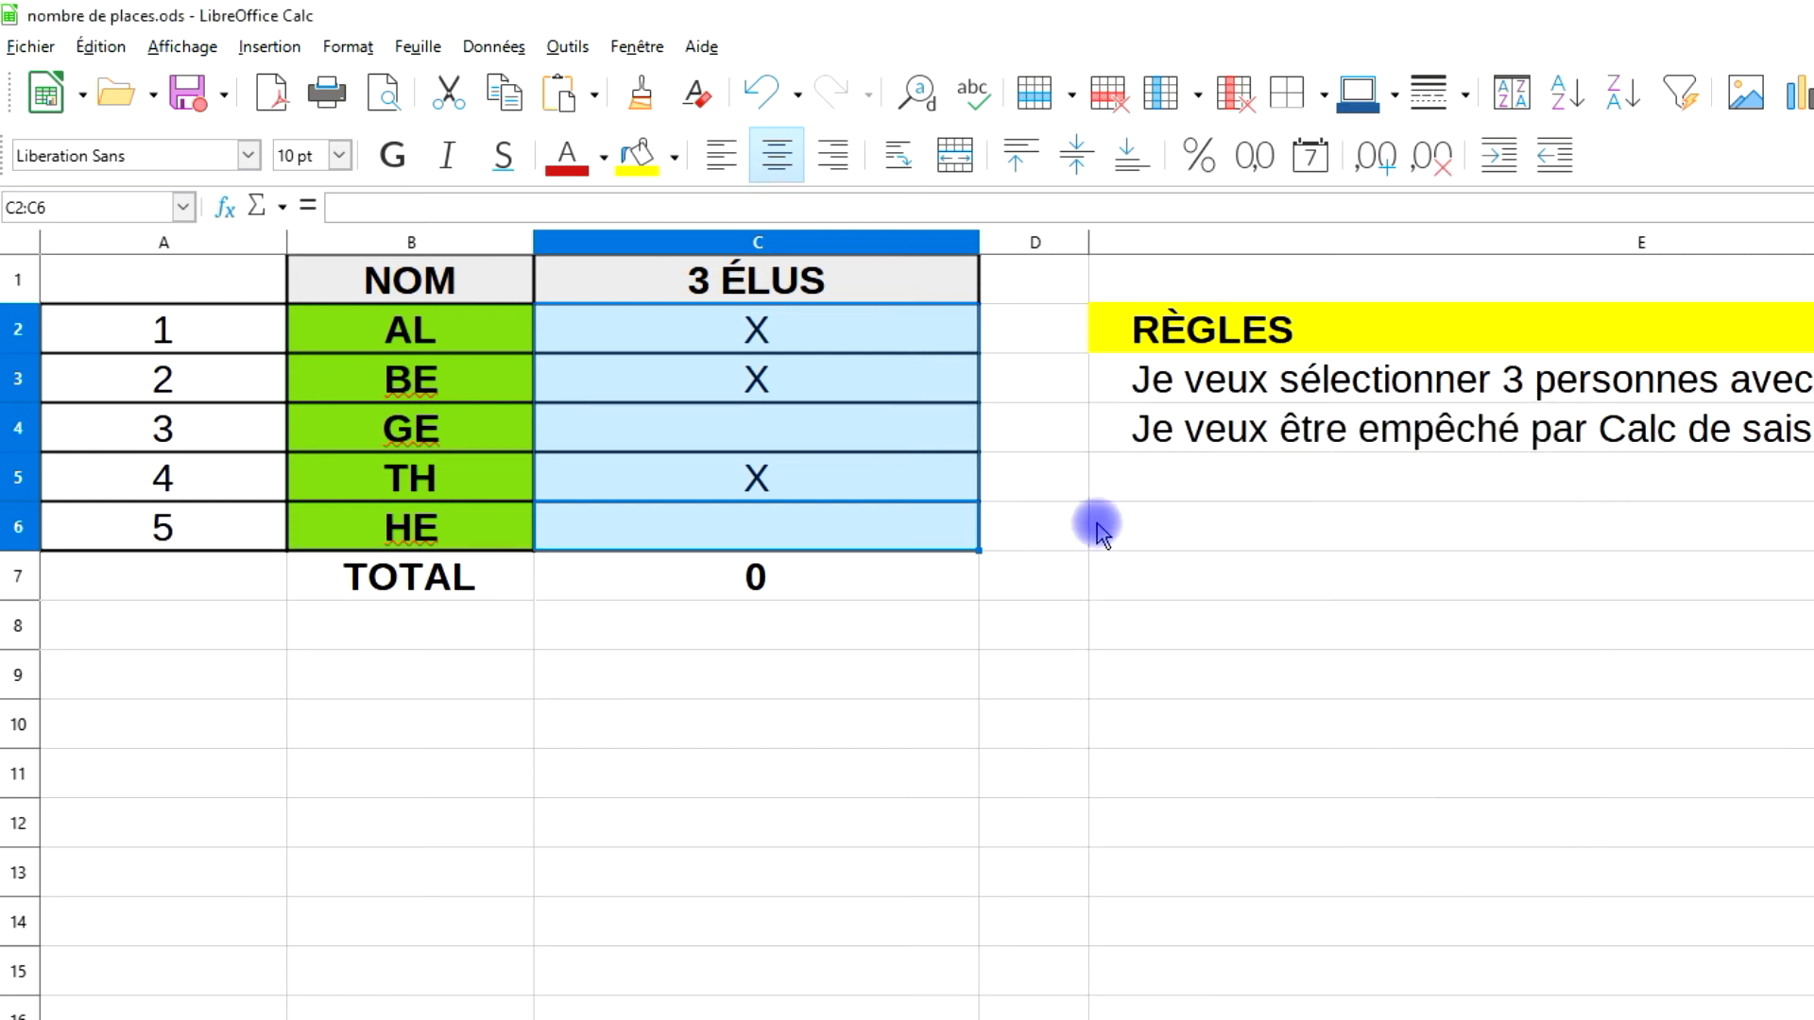
Check the TOTAL formula in C7, leaving it as is, and clear all X marks from C2:C6
click(888, 468)
click(820, 581)
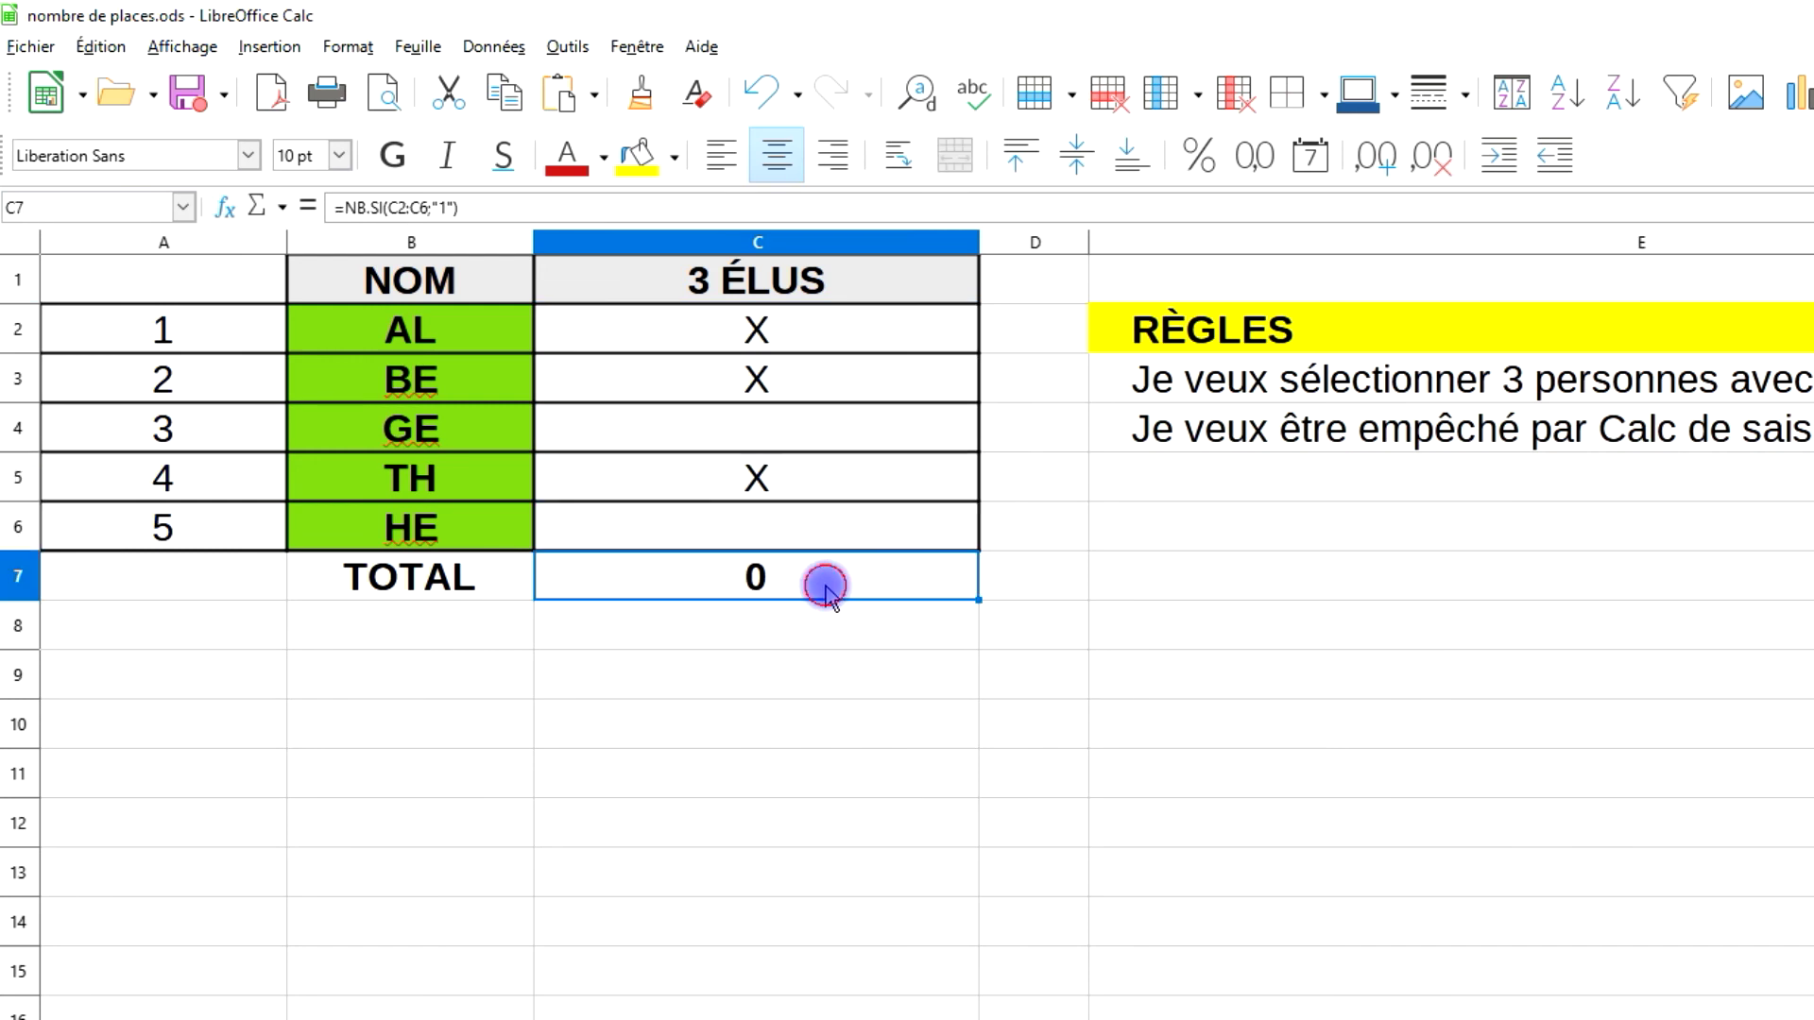
double_click(825, 586)
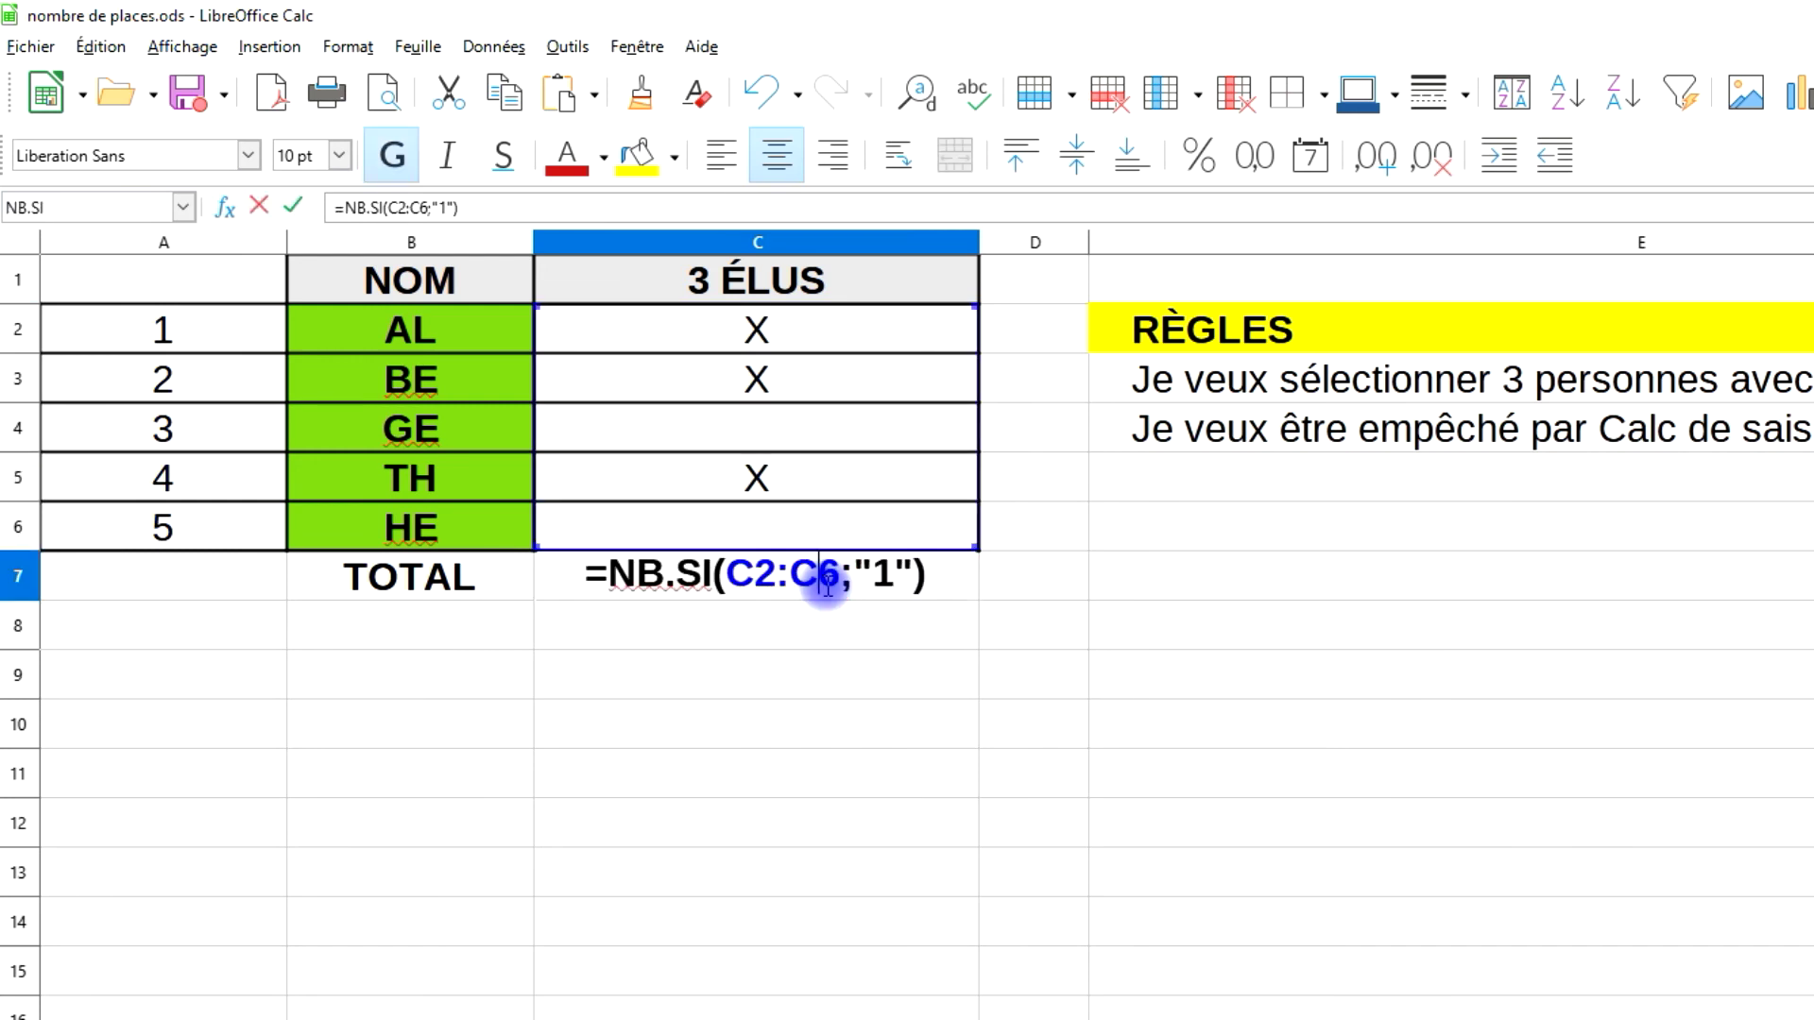
key(Escape)
drag(802, 342, 813, 517)
key(Delete)
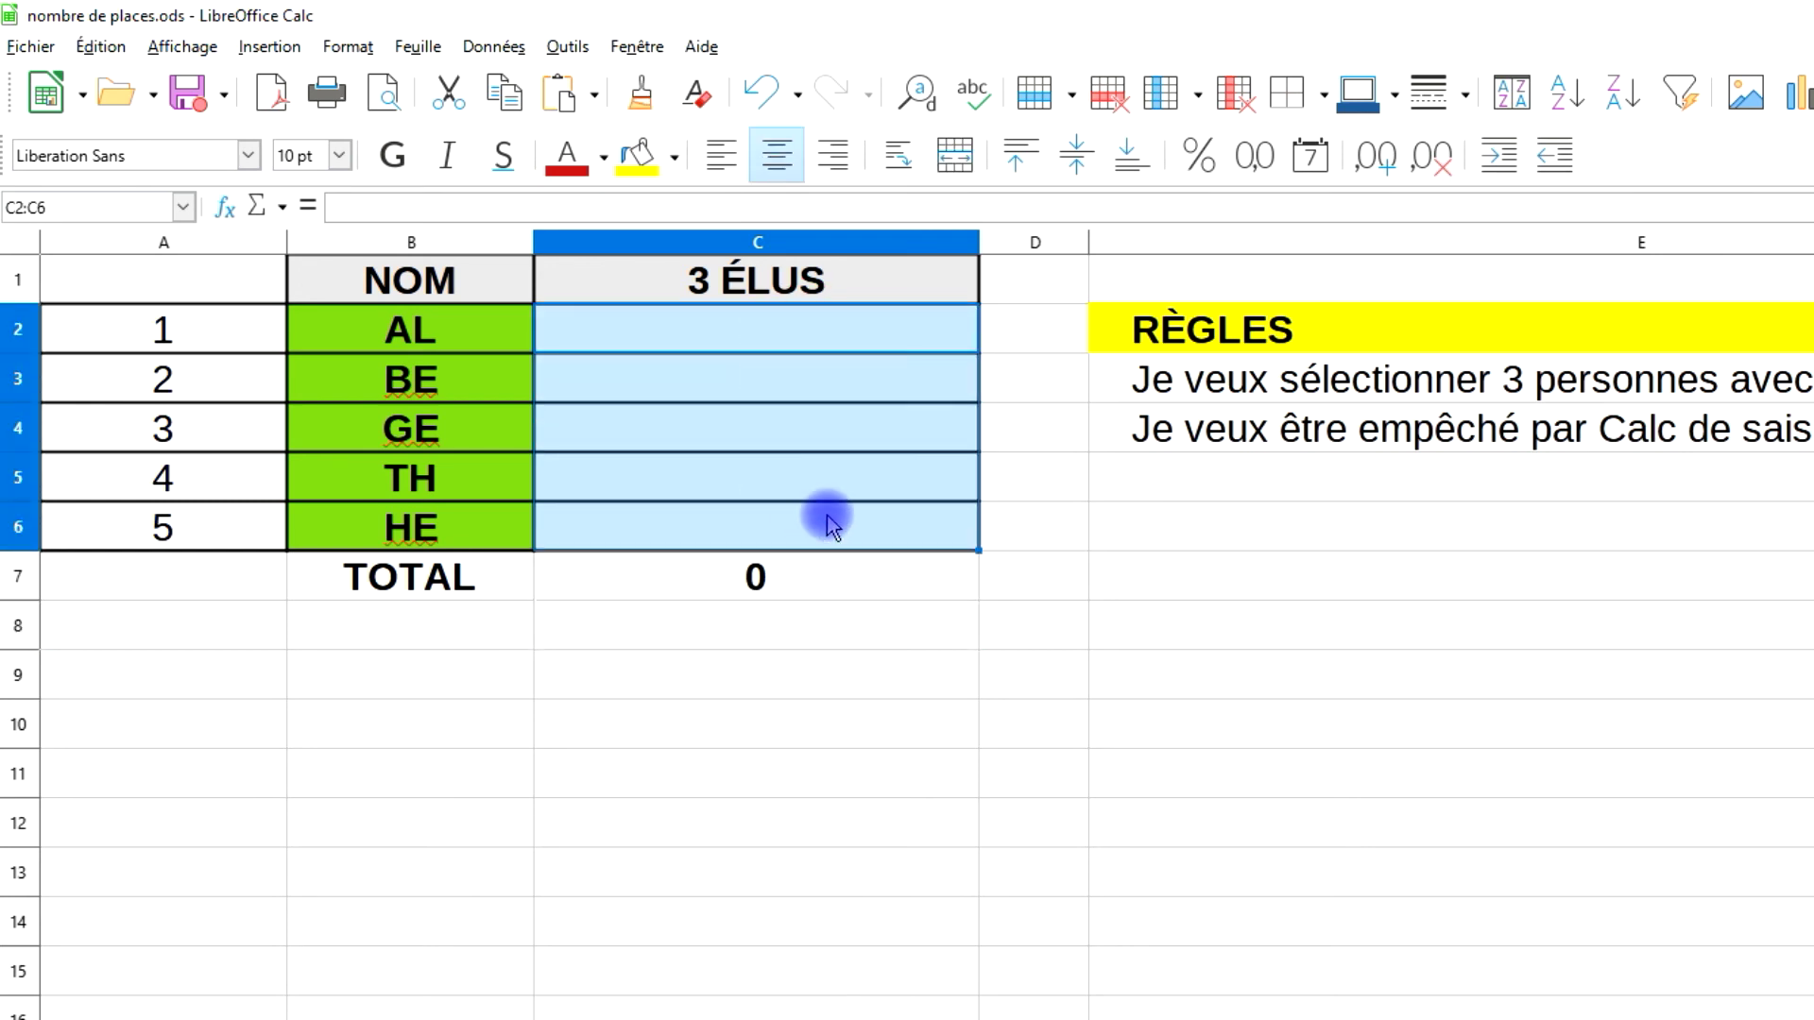
Enter a 1 for AL, GE and TH in cells C2, C4 and C5
click(835, 349)
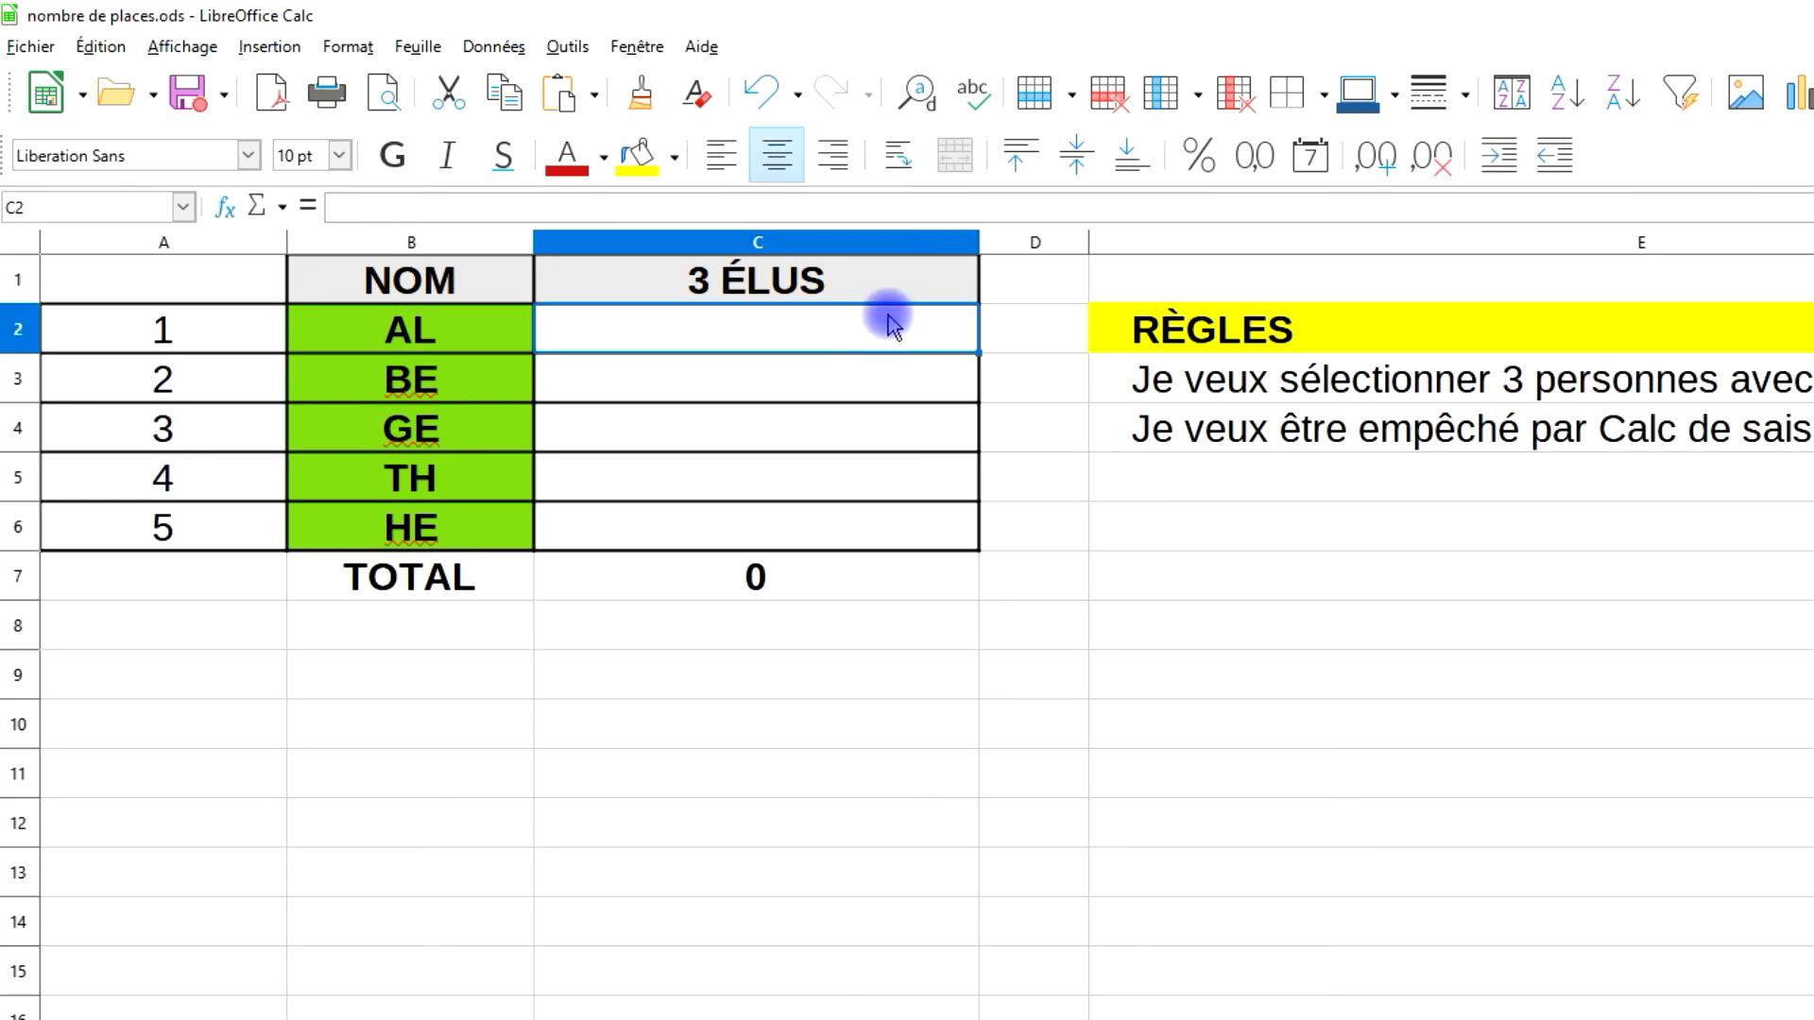
text(1)
click(860, 428)
text(1)
click(843, 486)
text(1)
Try to enter a fourth 1 for BE in C3 to test the rule, dismiss the alert and select the TOTAL cell
click(853, 380)
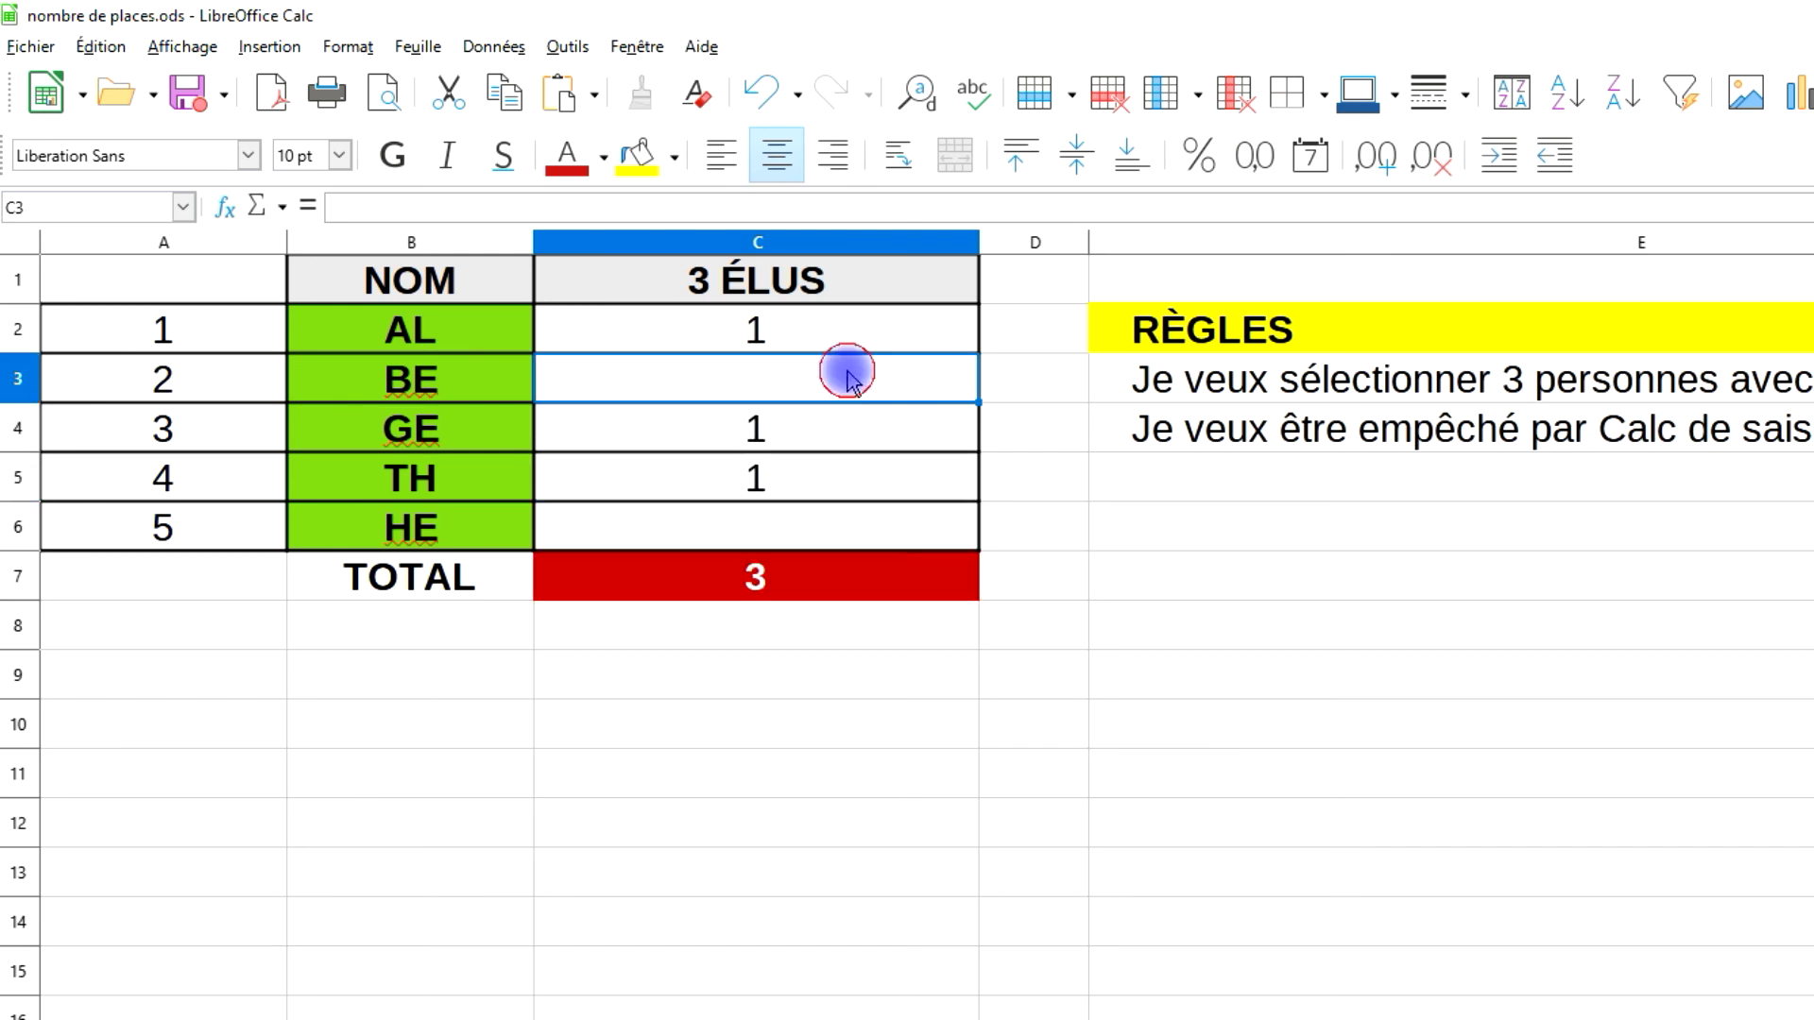
text(1)
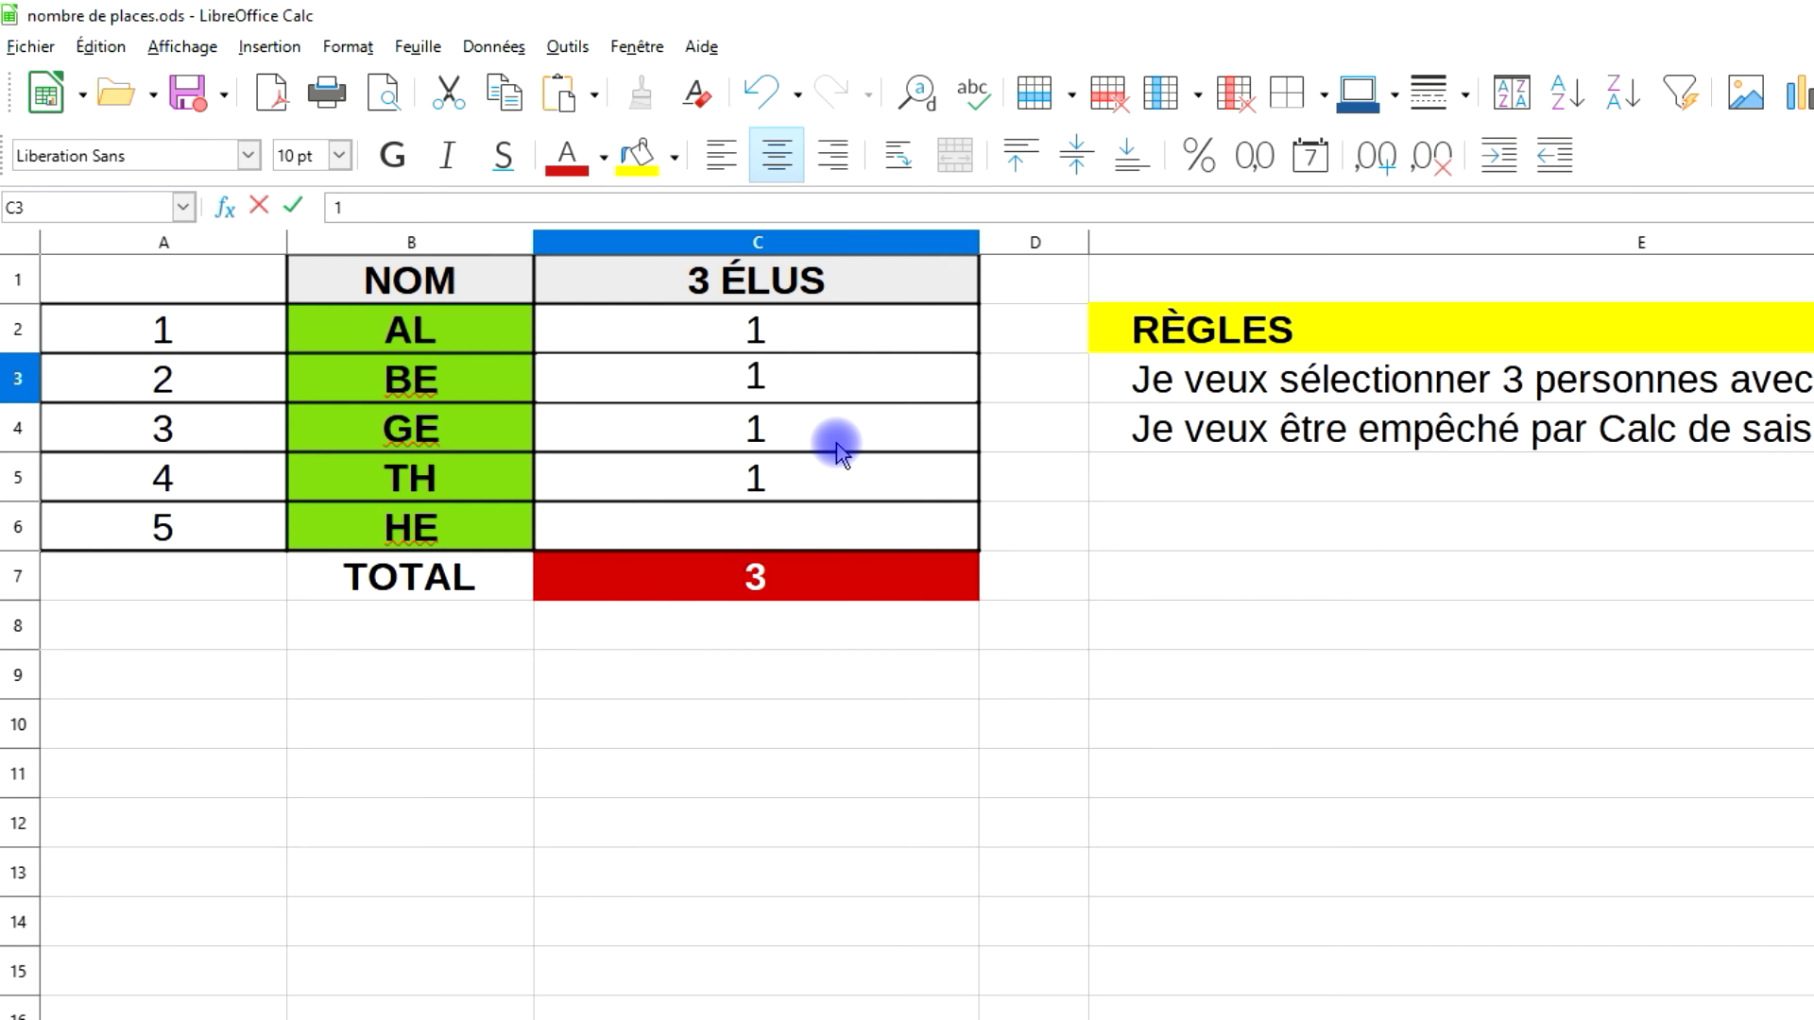
click(841, 452)
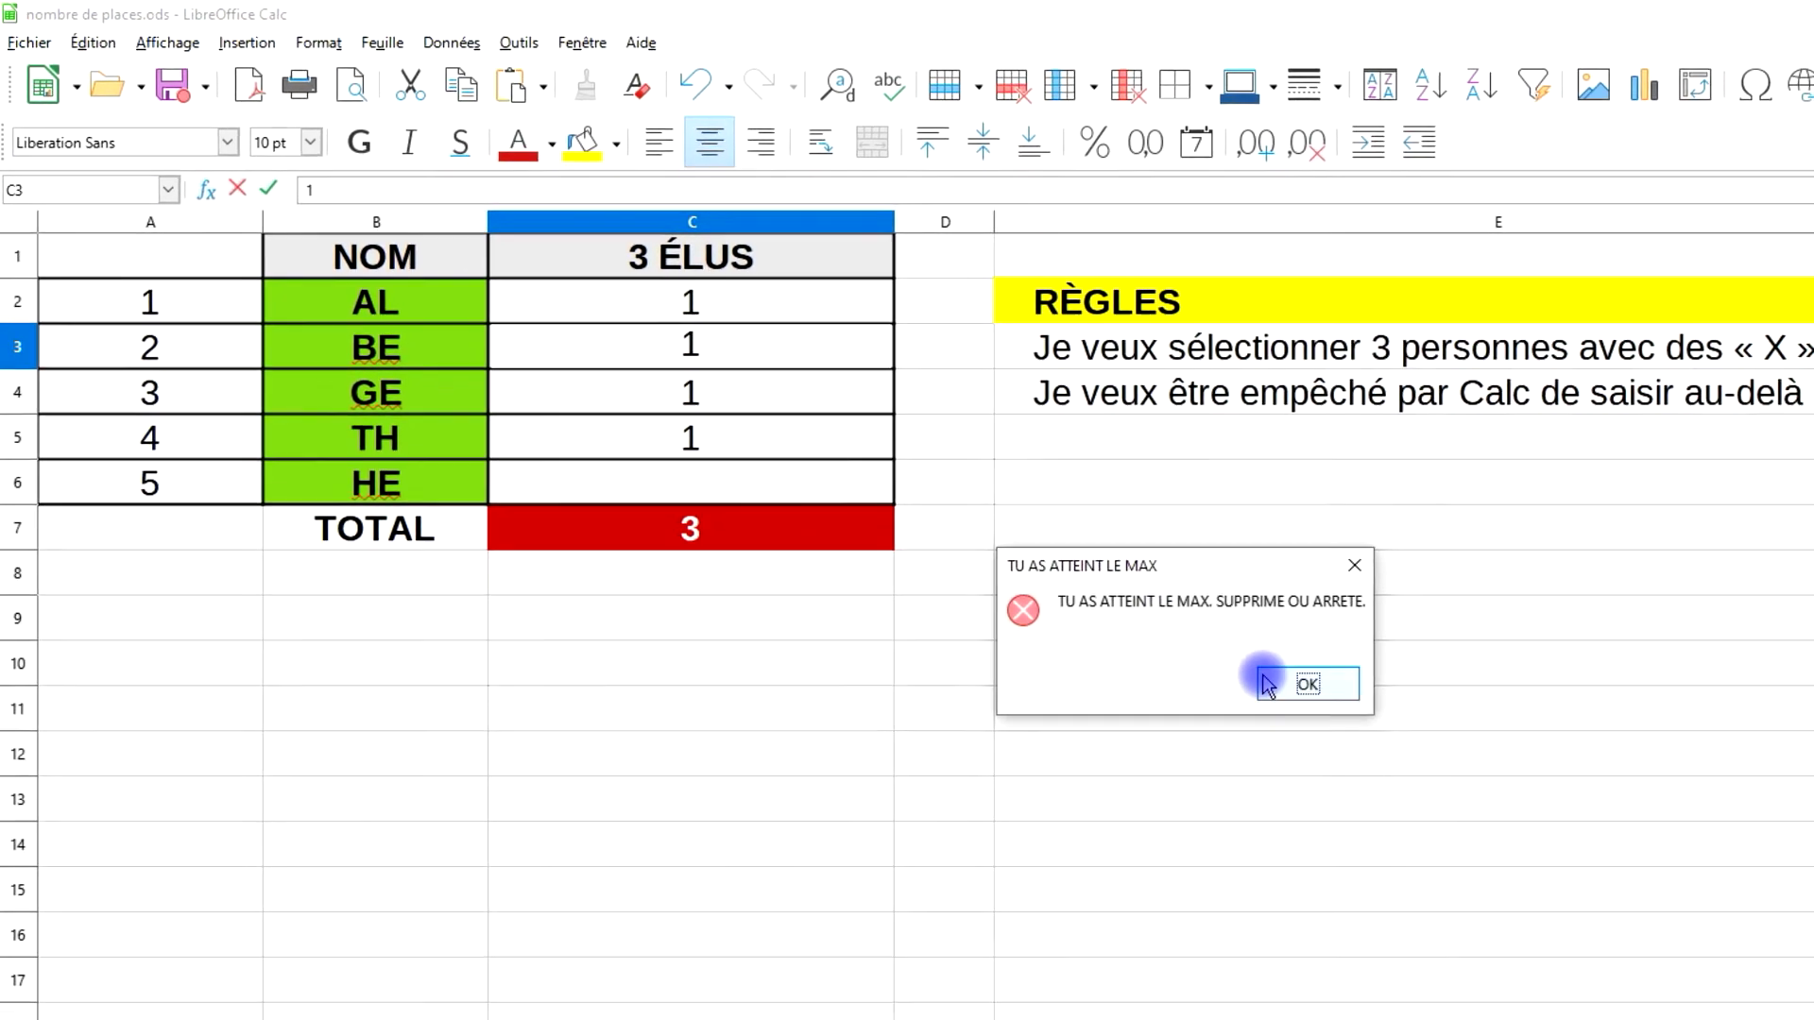
click(1253, 656)
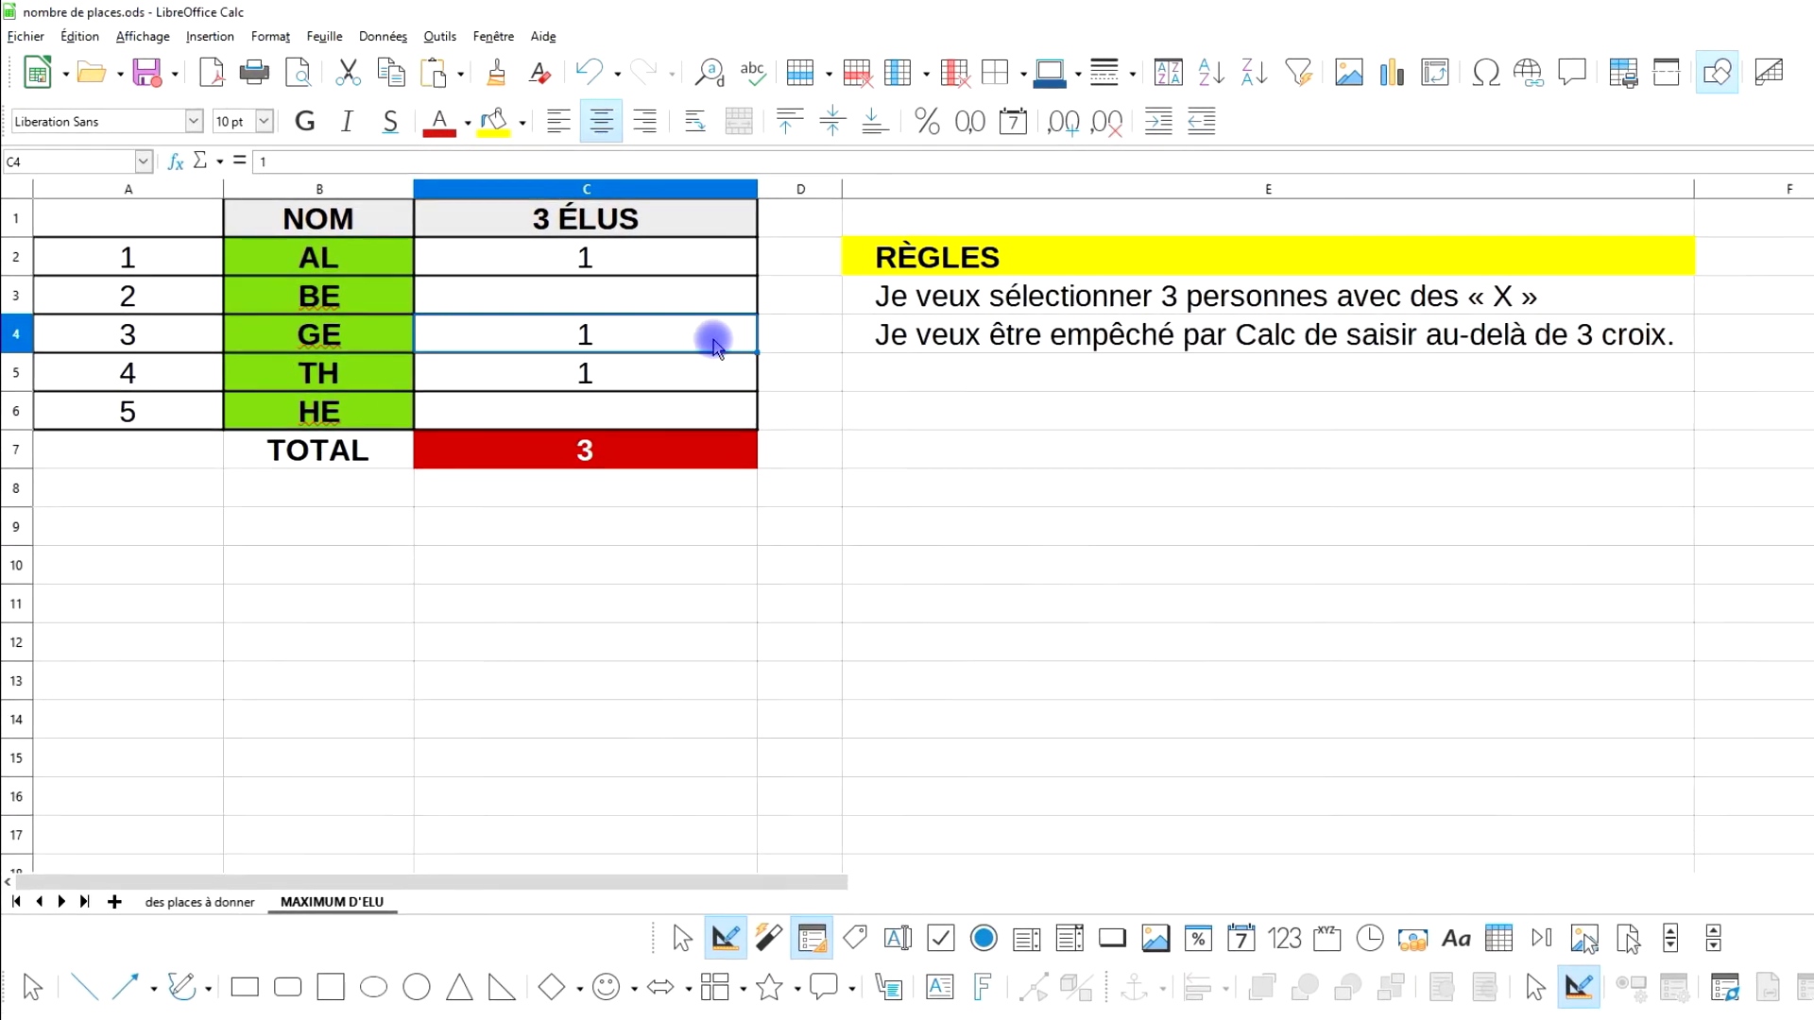
click(793, 374)
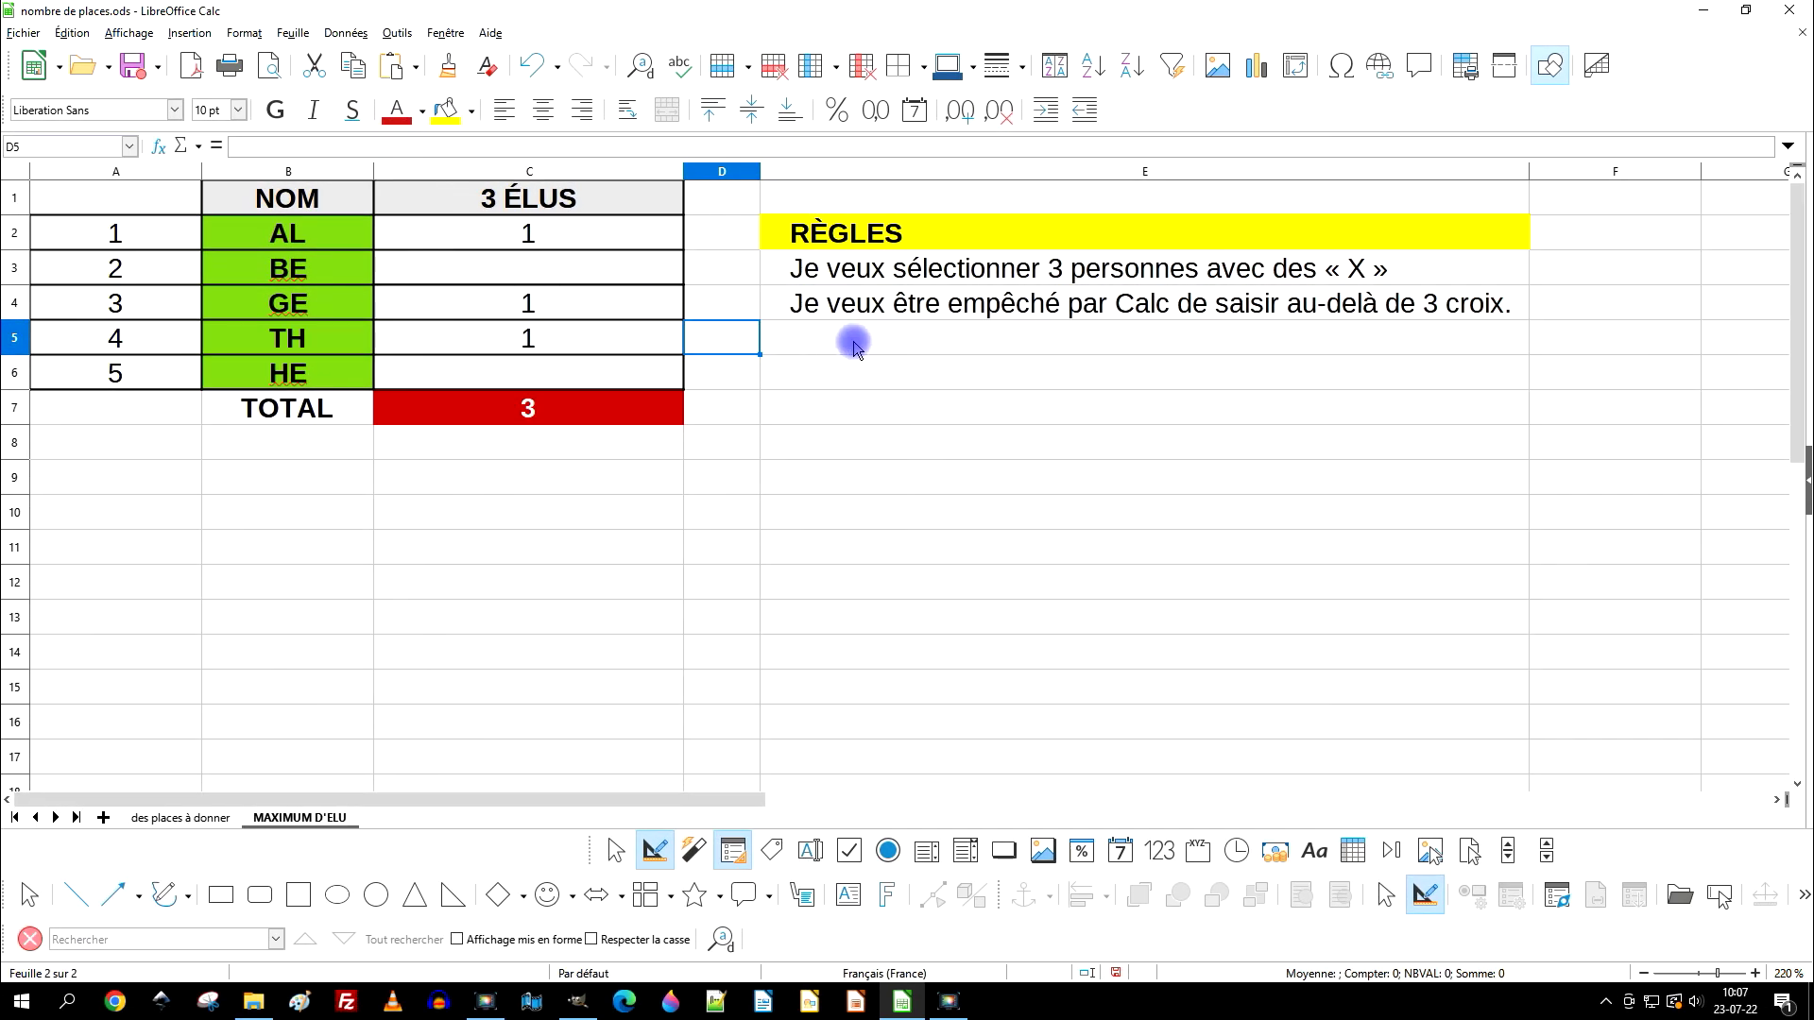
click(639, 399)
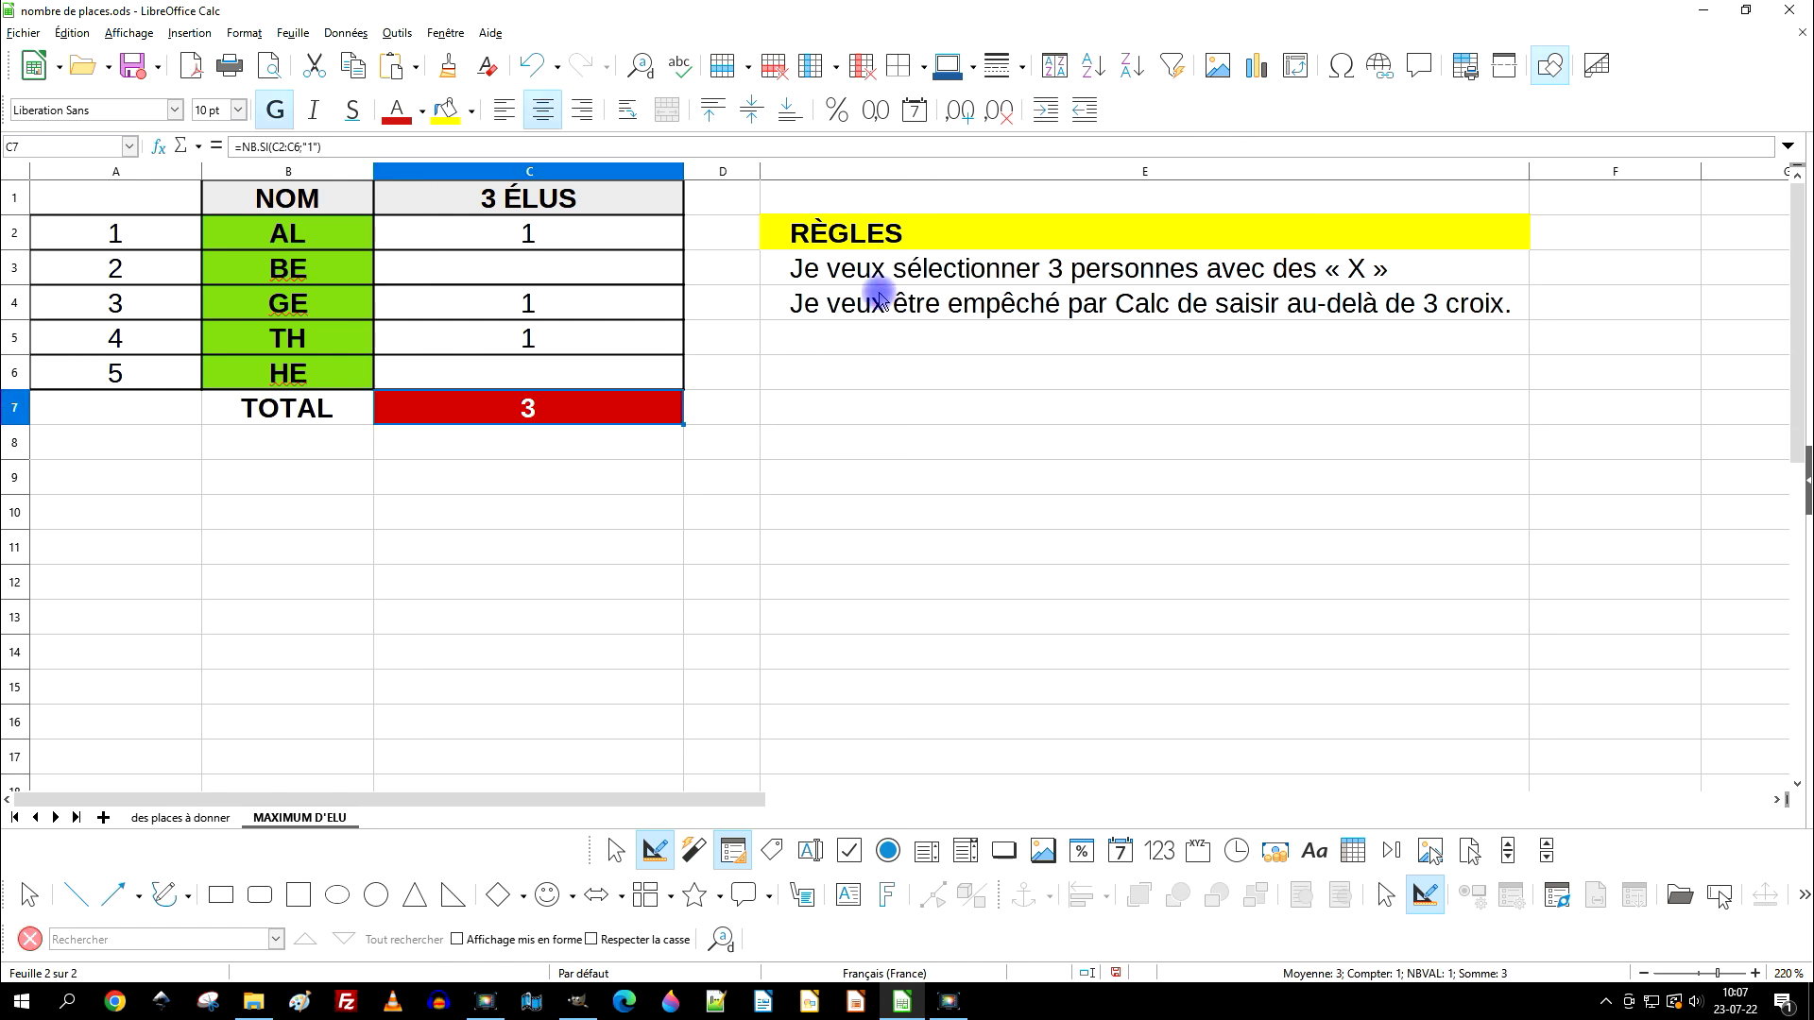